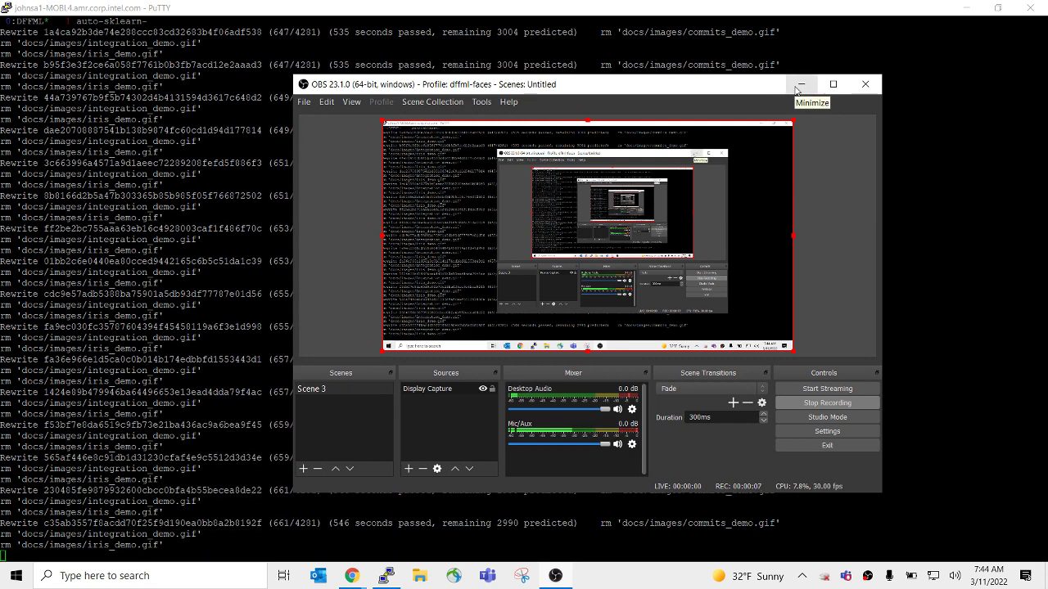
Reveal the terminal and bring up the article on removing large files from git.
click(800, 85)
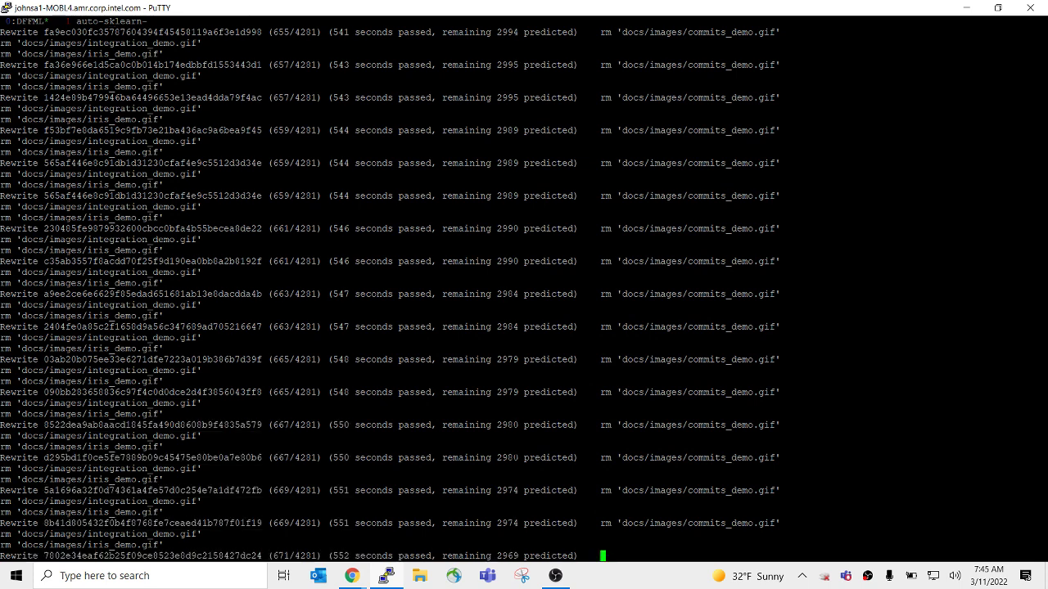
mouse_move(352, 576)
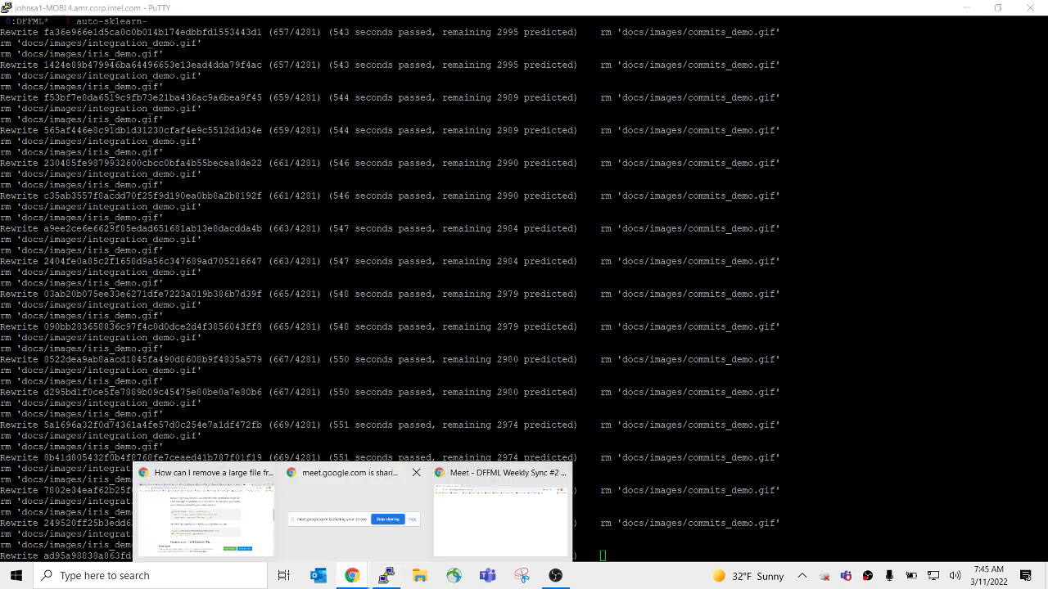
click(233, 521)
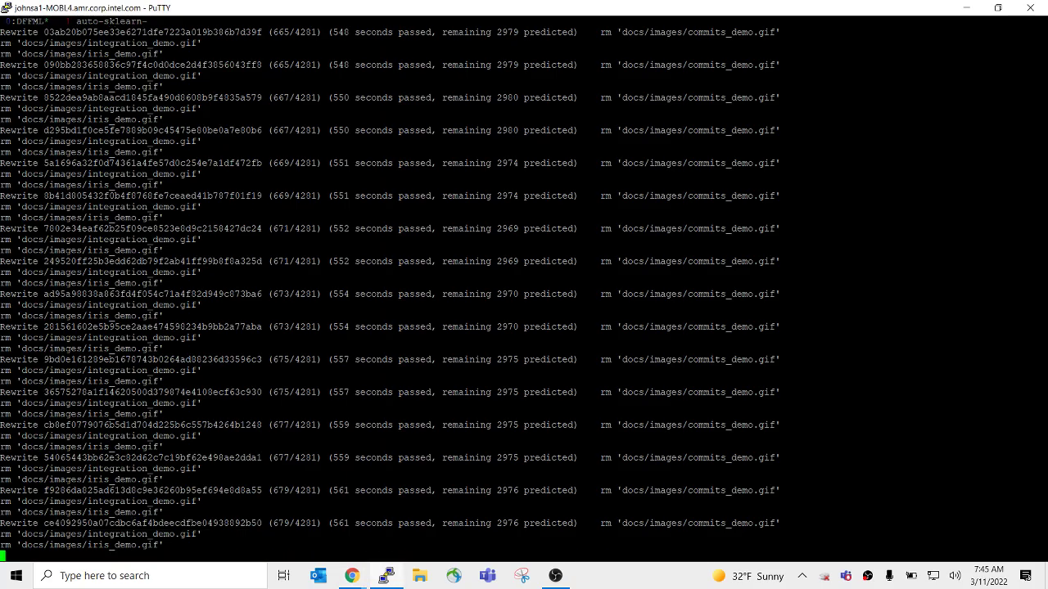
Split the tmux window, run 'ps aux | grep git', and highlight the filter-branch process line.
key(ctrl+b)
key(quotedbl)
key(Up)
key(Up)
key(Up)
key(Up)
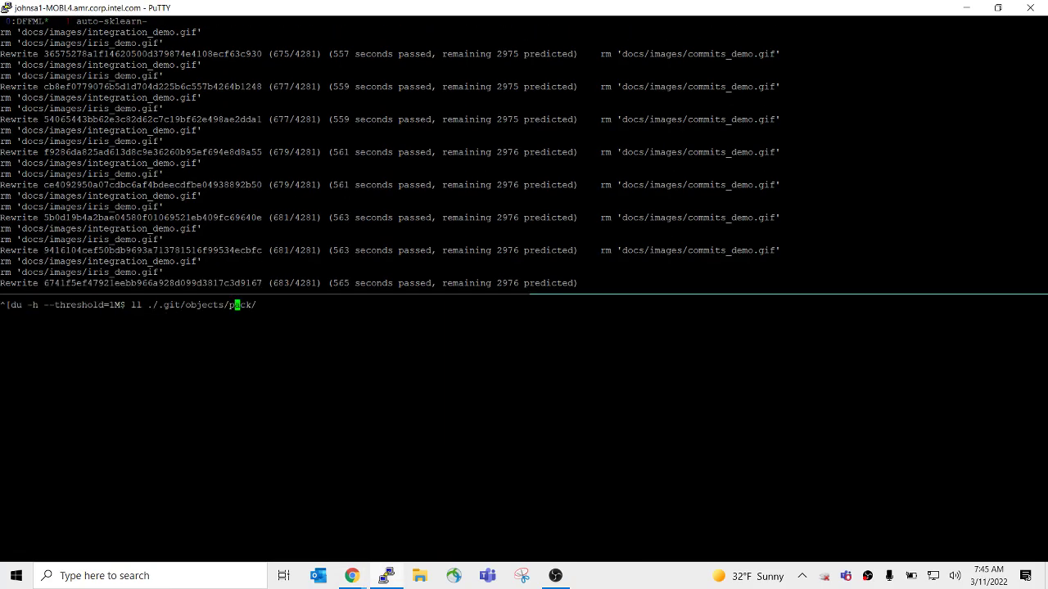
key(Up)
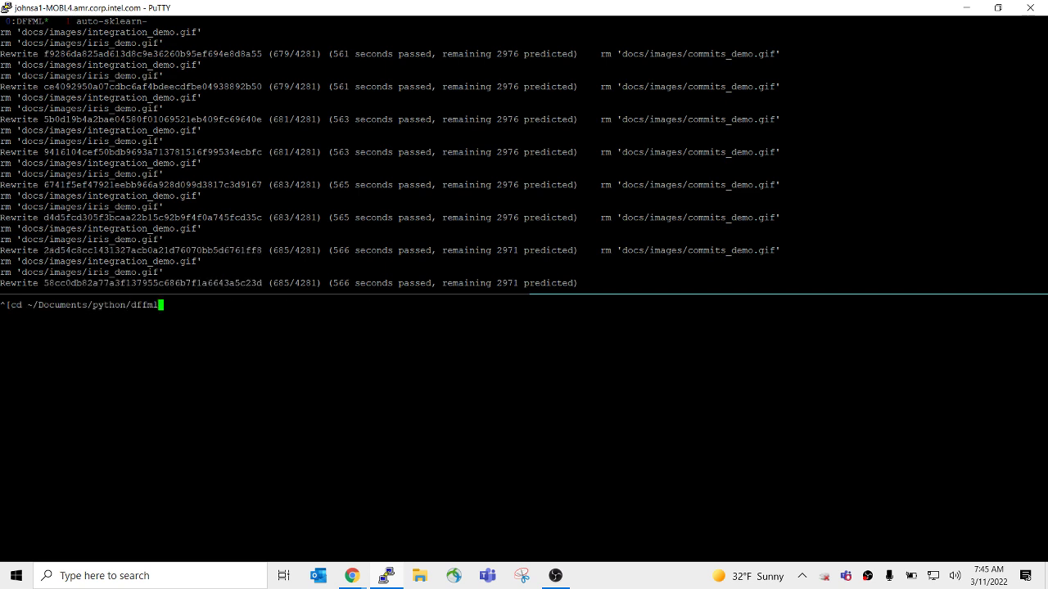
key(ctrl+c)
text(ps ax |)
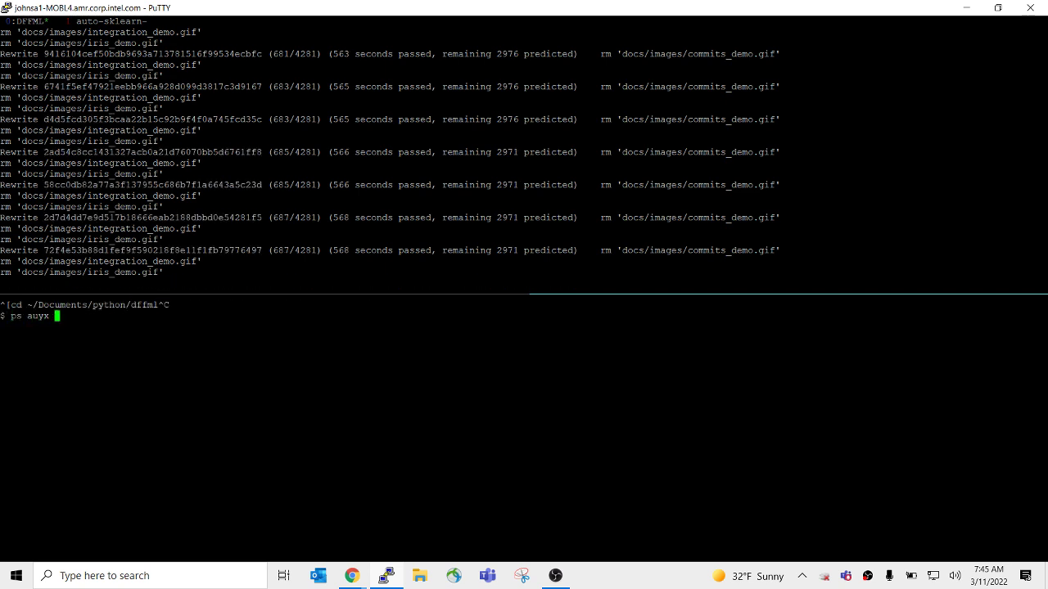
key(BackSpace)
key(BackSpace)
key(BackSpace)
key(BackSpace)
text(ux)
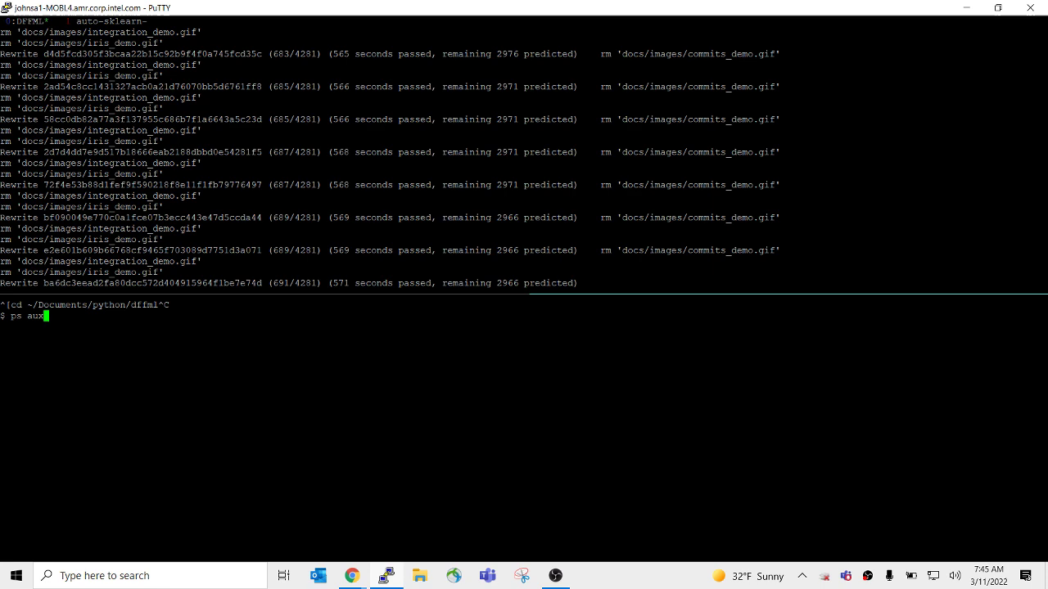
text( | grep )
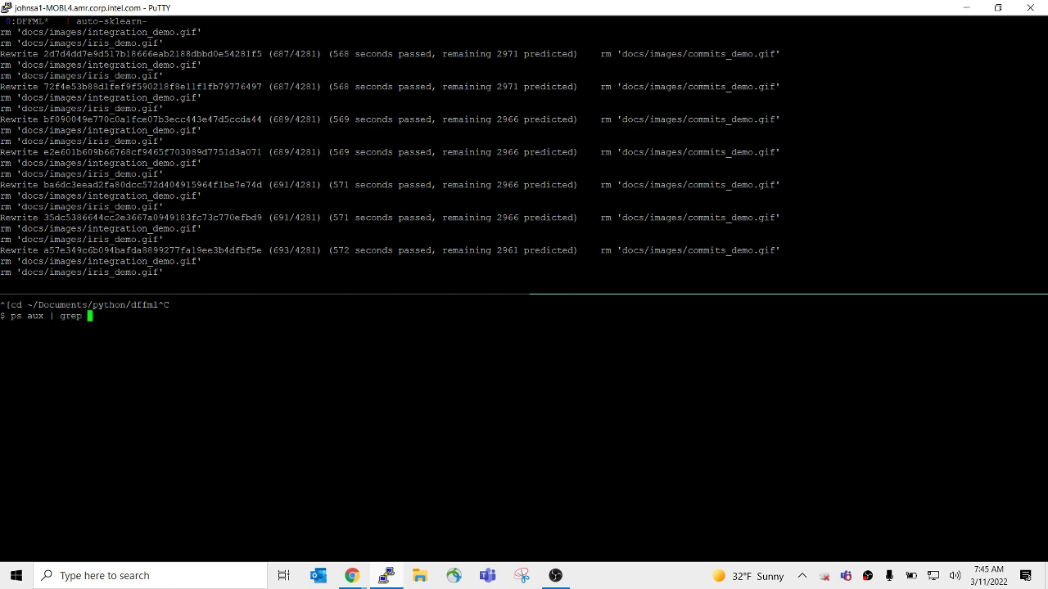
text(git)
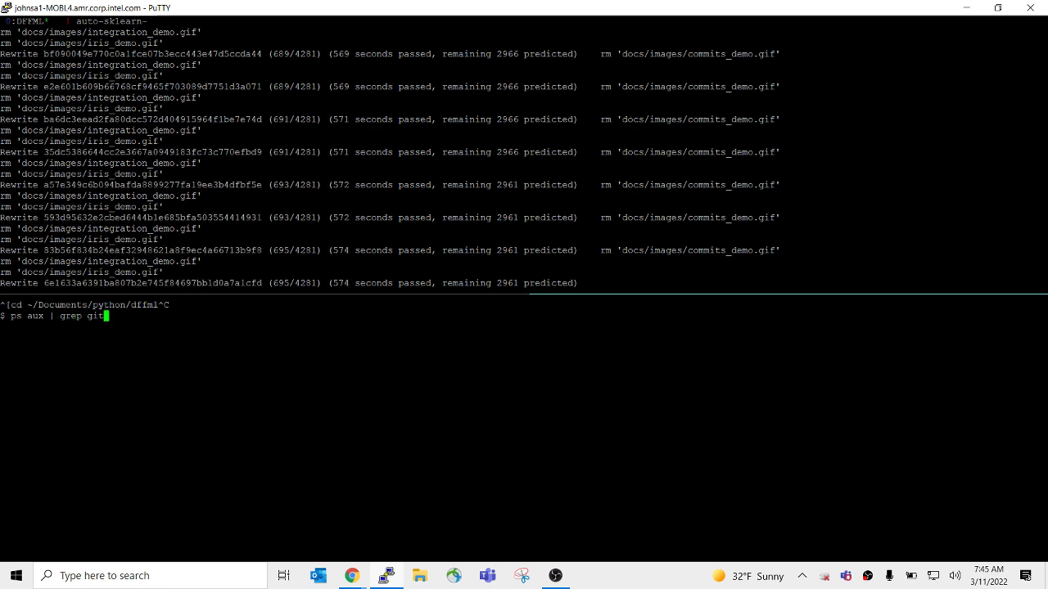
key(Return)
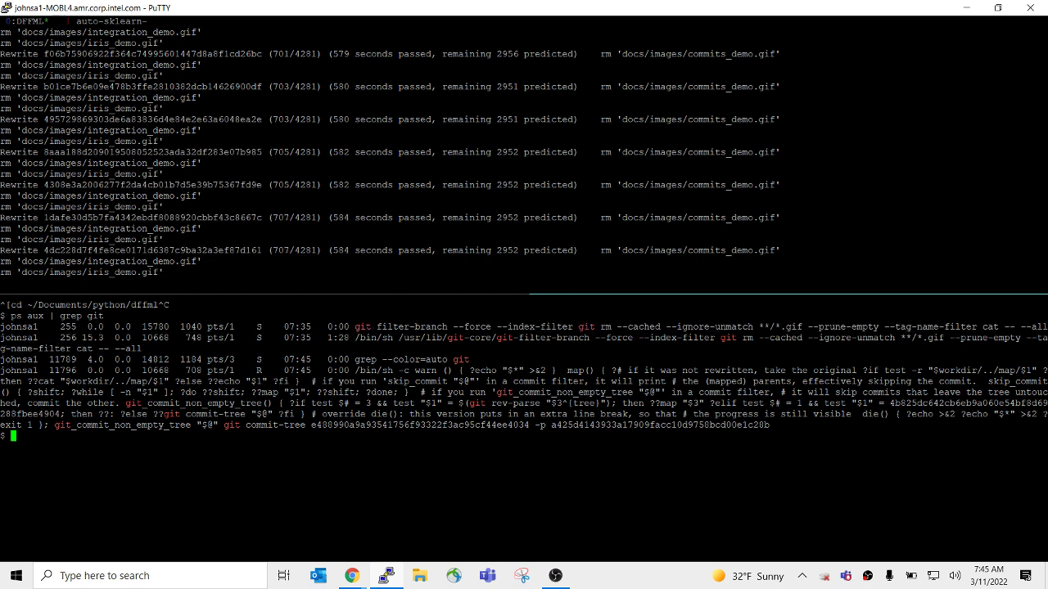
drag(350, 327, 1046, 327)
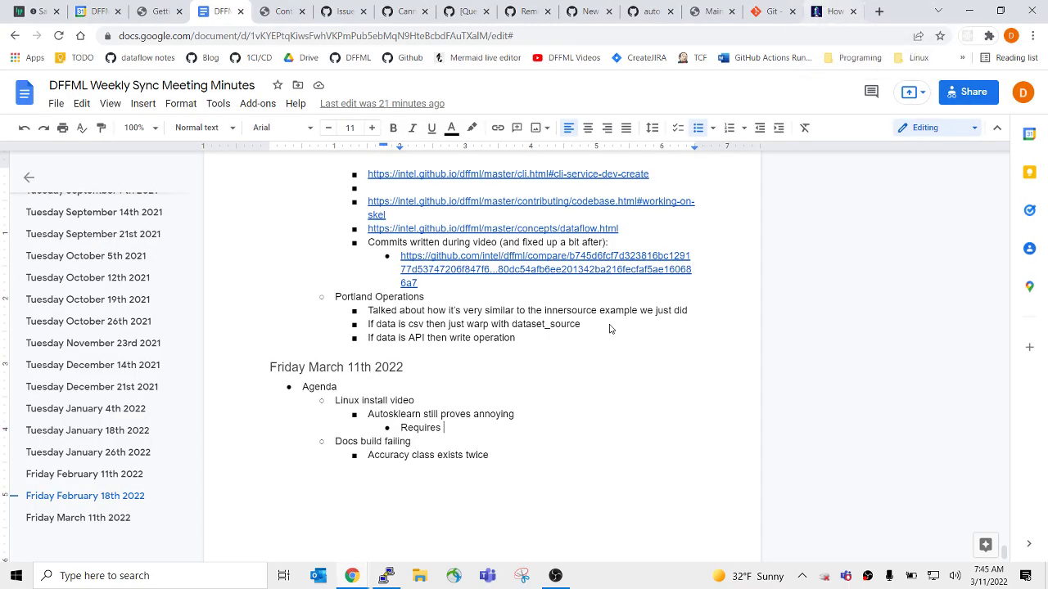
Add a level-2 'WebUI' bullet below 'Accuracy class exists twice' with a 'Document further' sub-point.
click(510, 461)
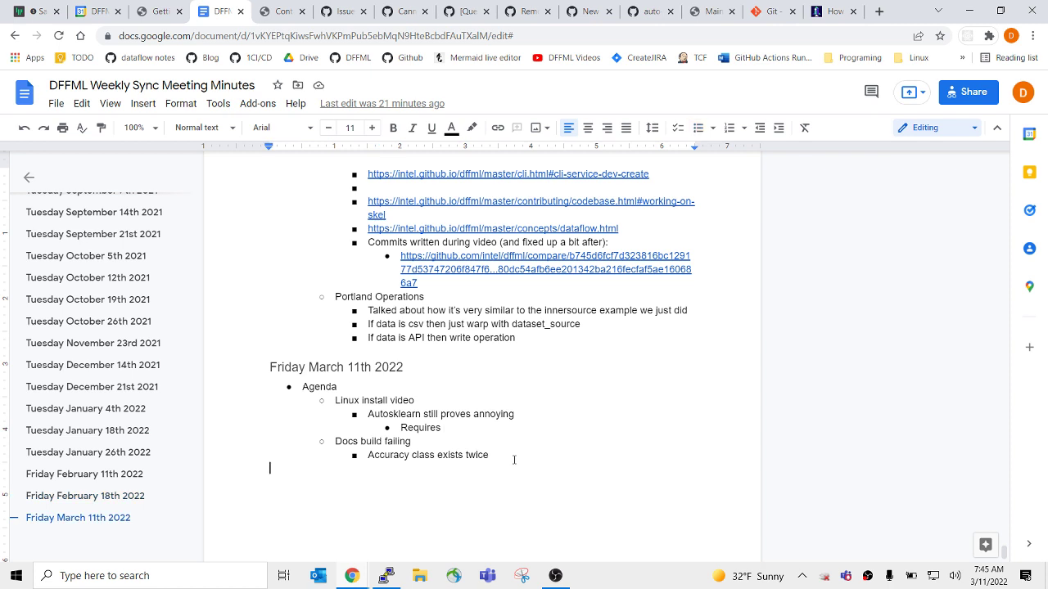
key(ctrl+shift+8)
key(Tab)
text(We)
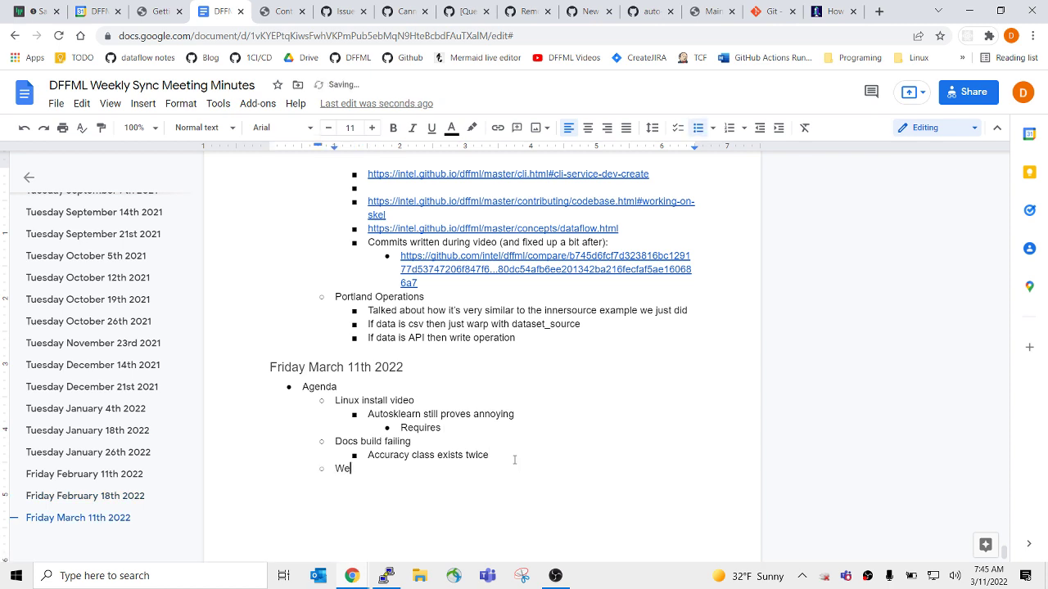
text(bUI)
key(Return)
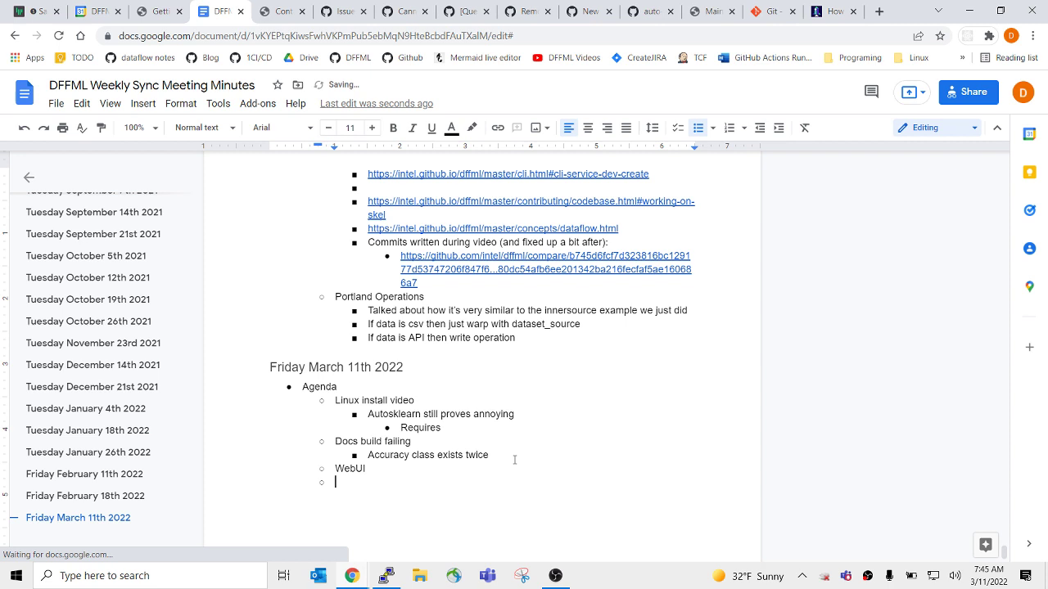
key(Tab)
text(Docum)
text(ent futu)
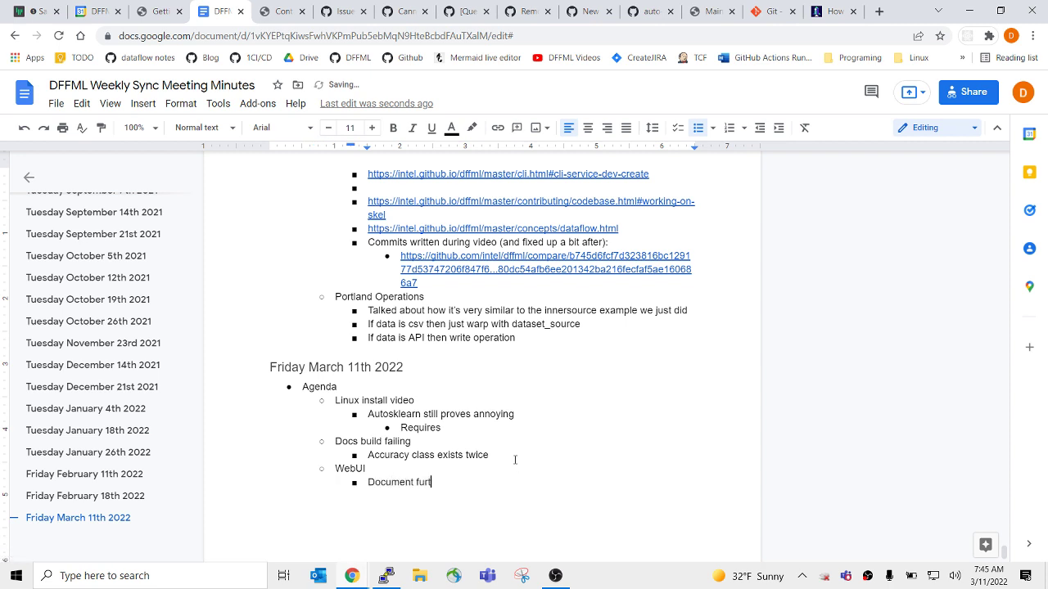
text(re)
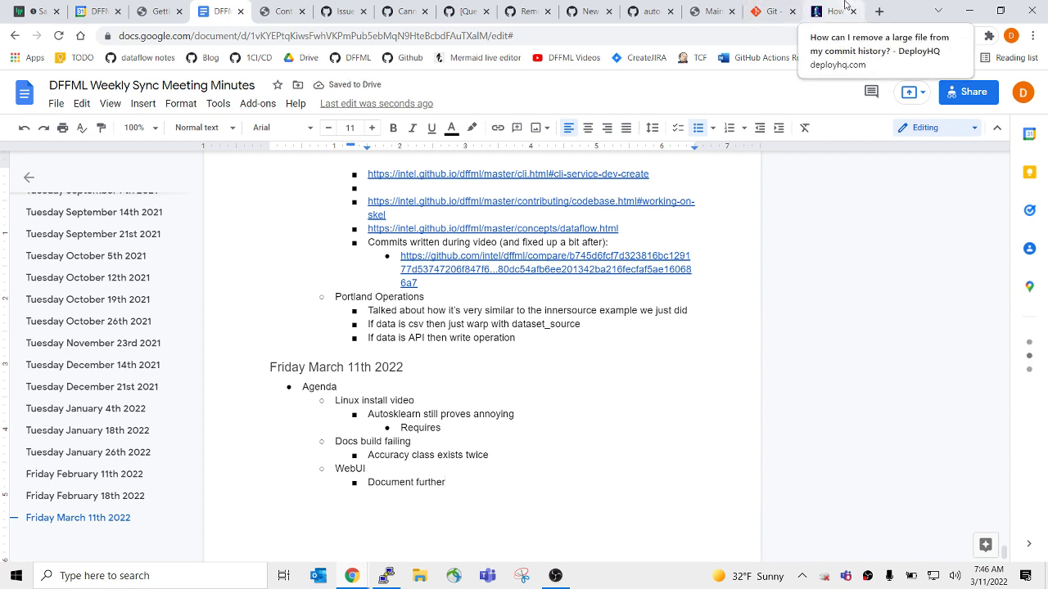
Look over the auto-sklearn closed issues and the 'Cannot install sklearn' issue, then the DFFML maintainers docs.
click(366, 4)
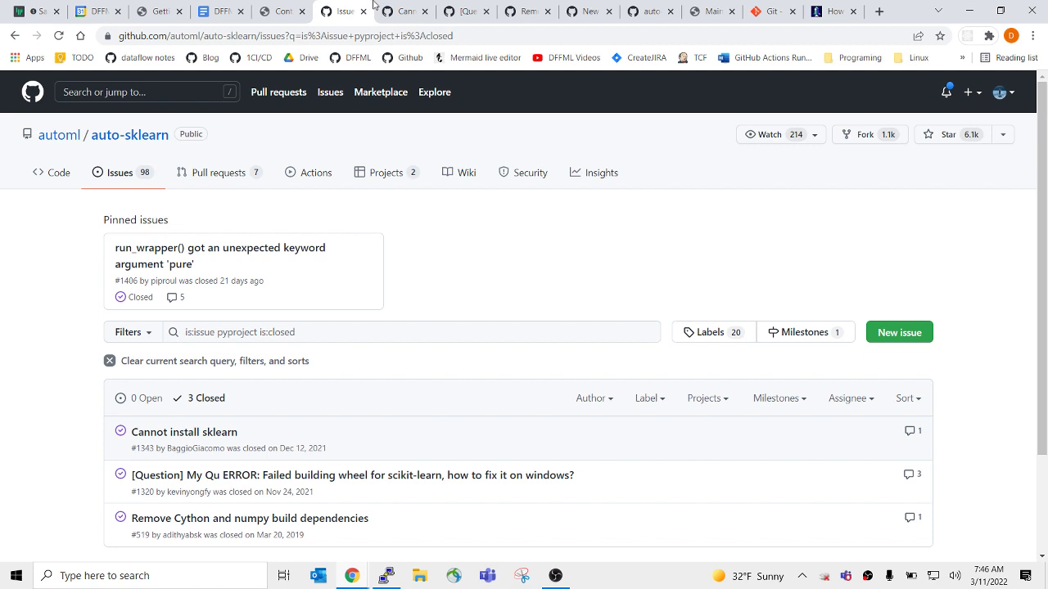
click(399, 9)
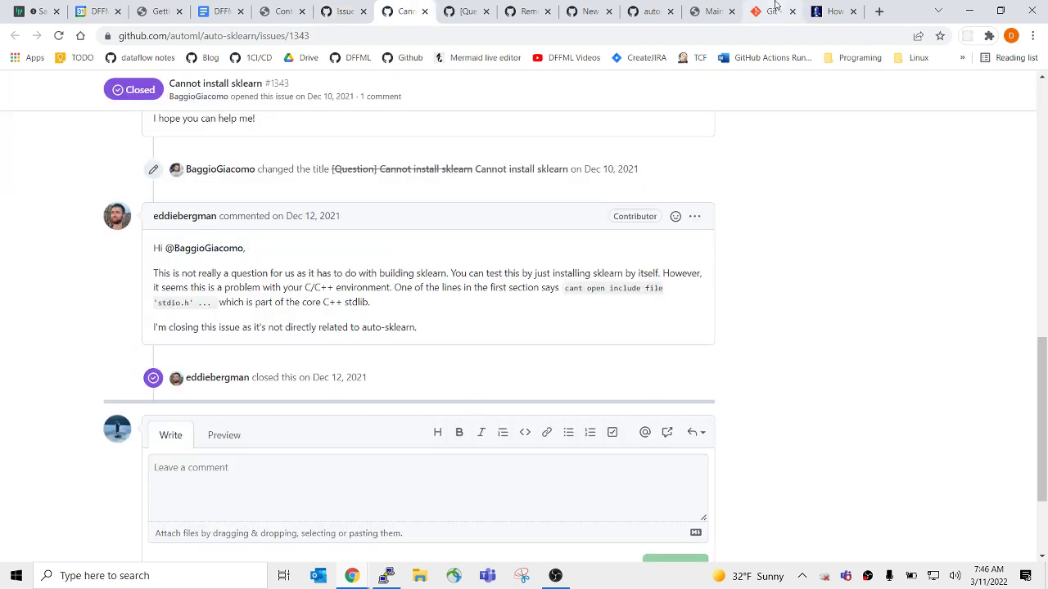
click(709, 11)
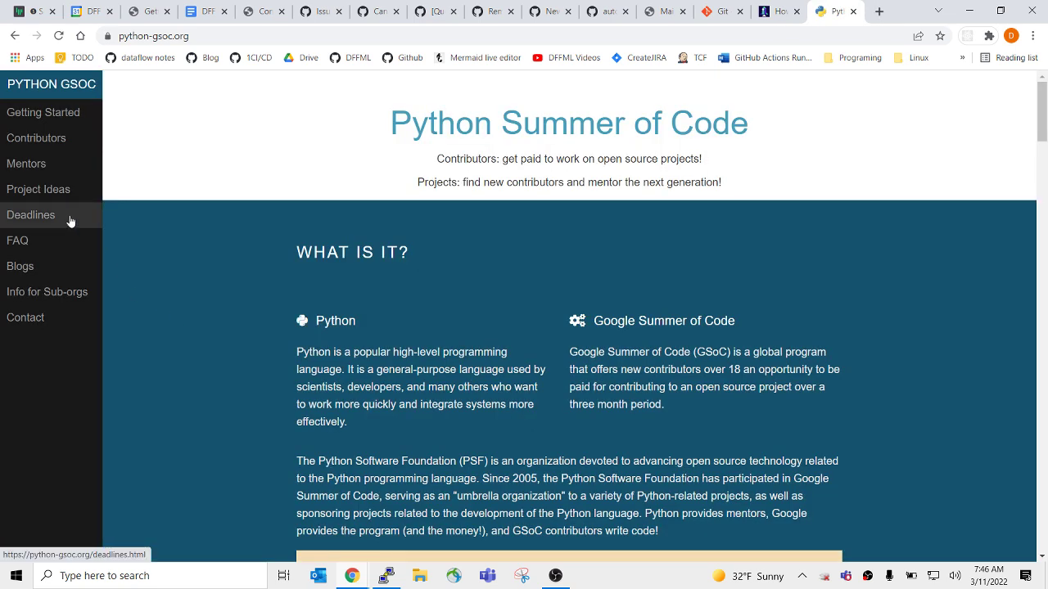
Open the GSoC Project Ideas list, scroll down to the DFFML entry and highlight its description.
click(58, 194)
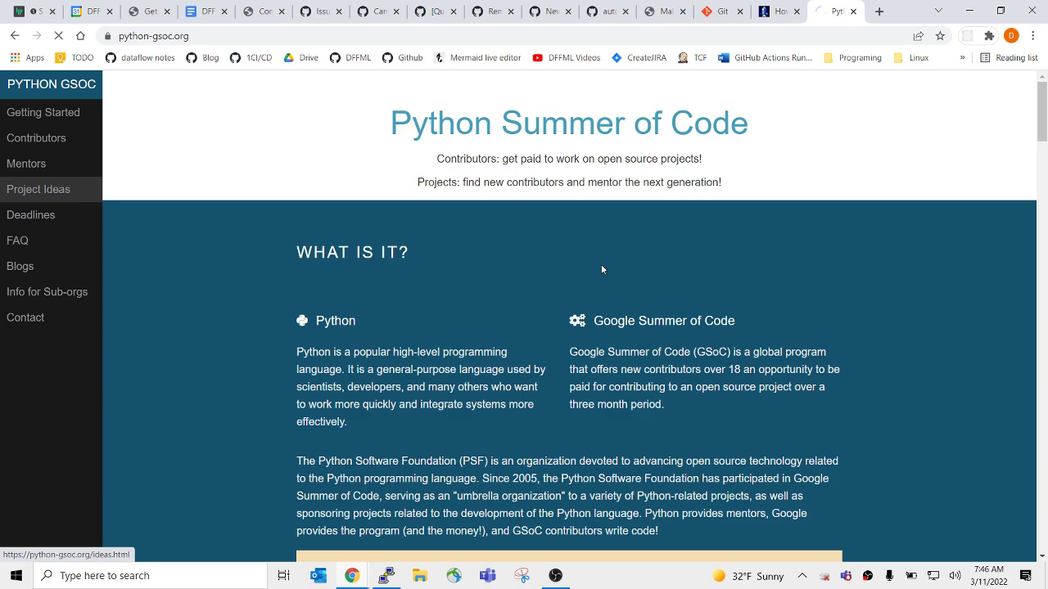
scroll(527, 325, down, 15)
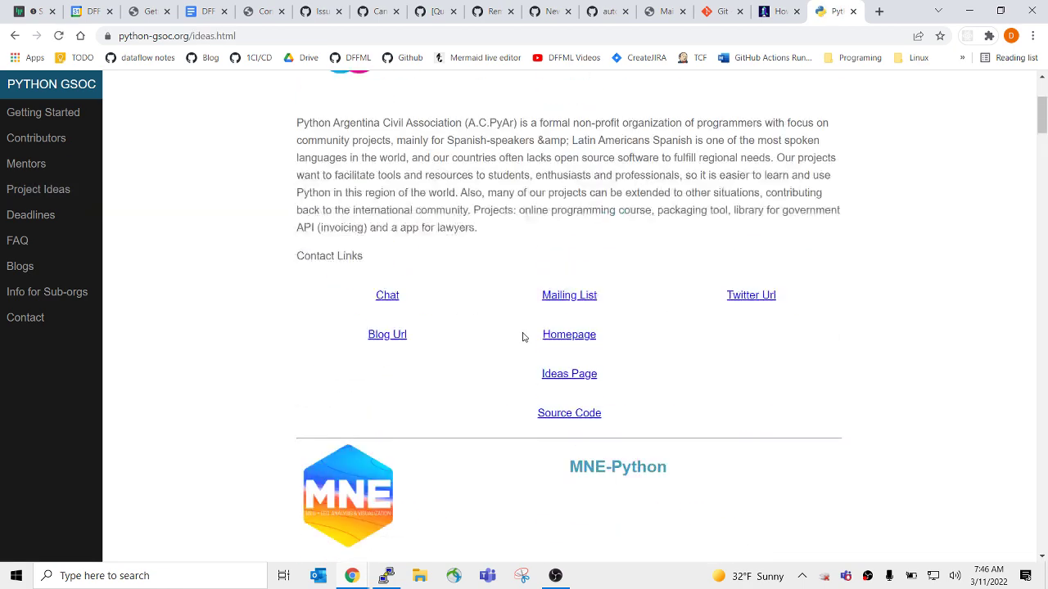
scroll(524, 337, down, 6)
scroll(524, 337, up, 9)
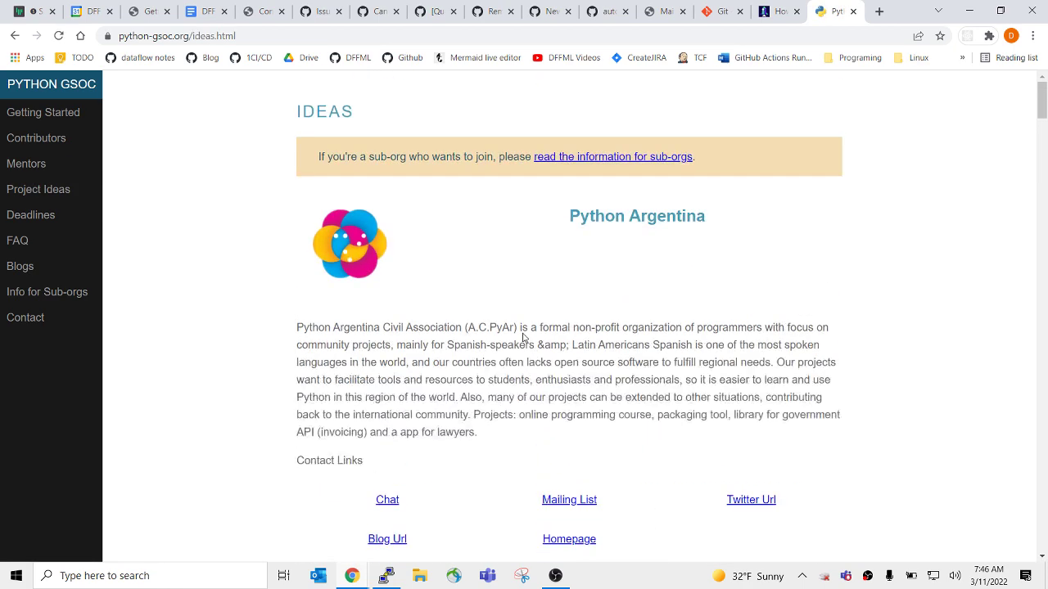
scroll(524, 337, down, 20)
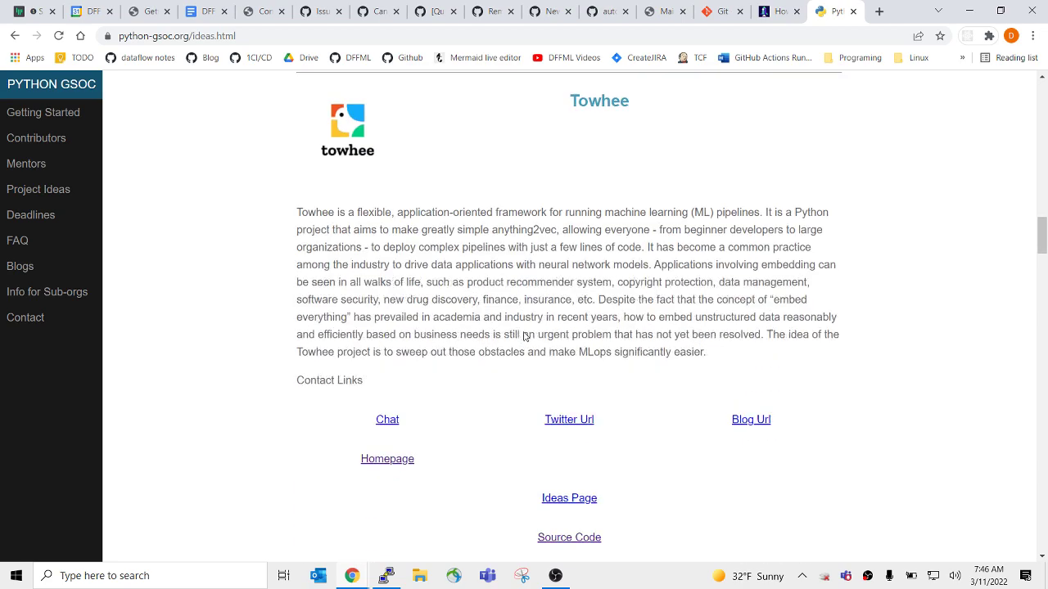
scroll(524, 338, down, 11)
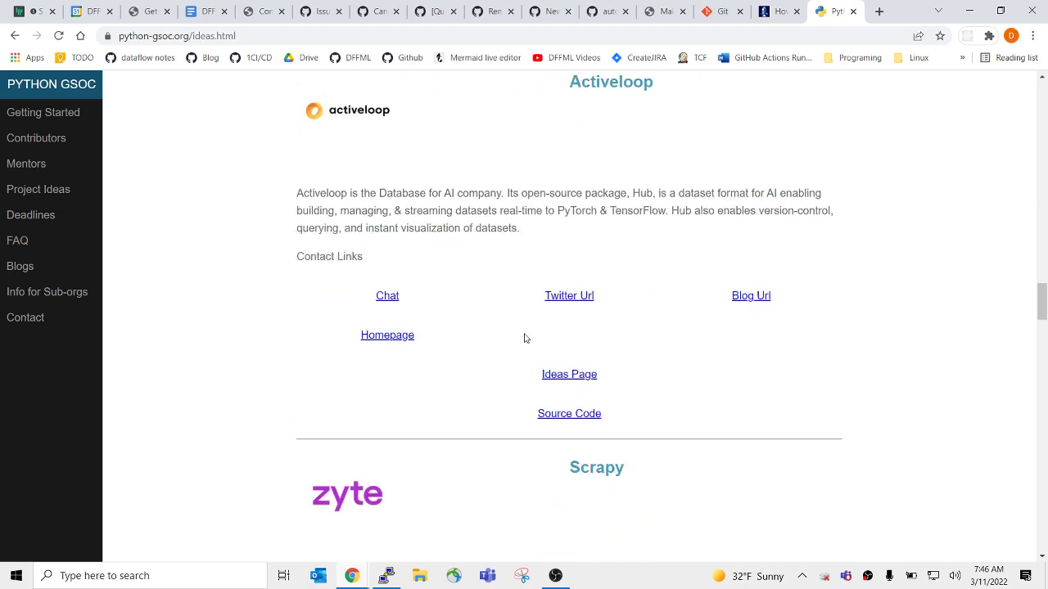
scroll(525, 338, down, 8)
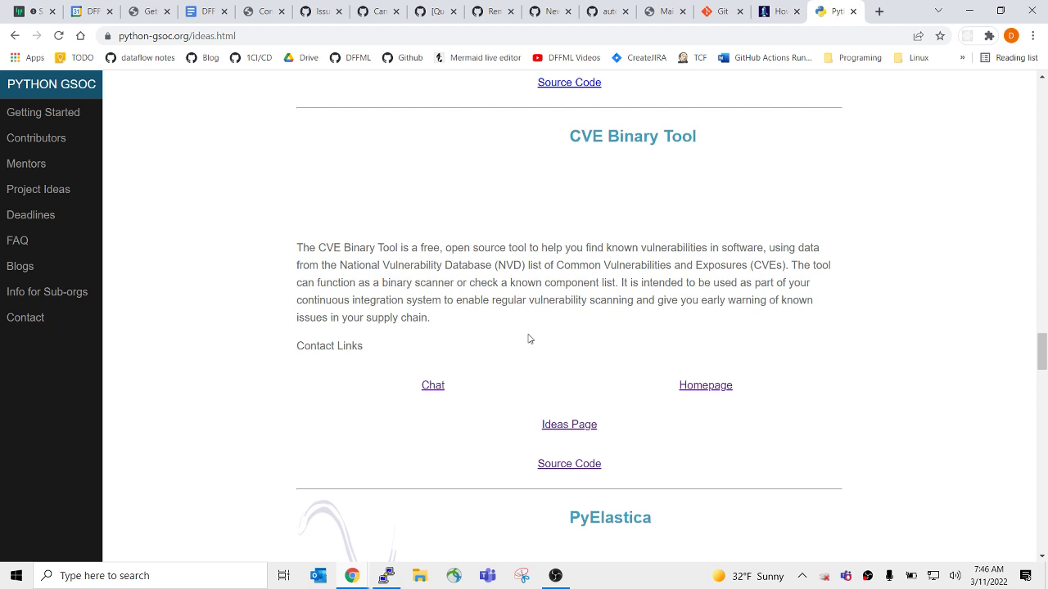
scroll(568, 257, down, 8)
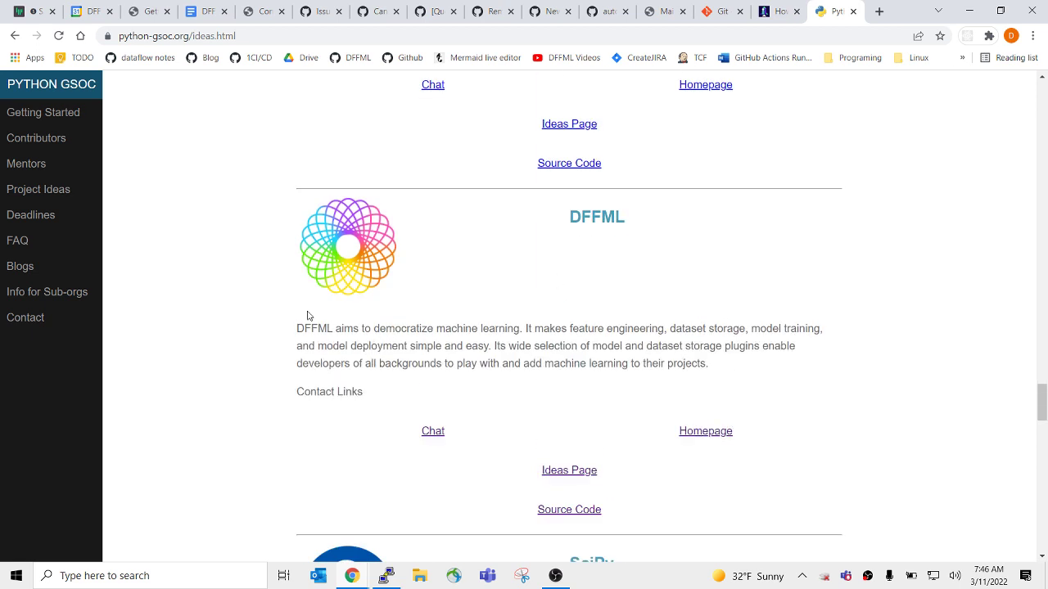
drag(298, 197, 545, 382)
click(545, 382)
drag(528, 331, 538, 352)
click(539, 357)
Open DFFML's GSoC 2022 ideas page and its talk registration link, showing the MACS GSoC-101 form.
click(571, 479)
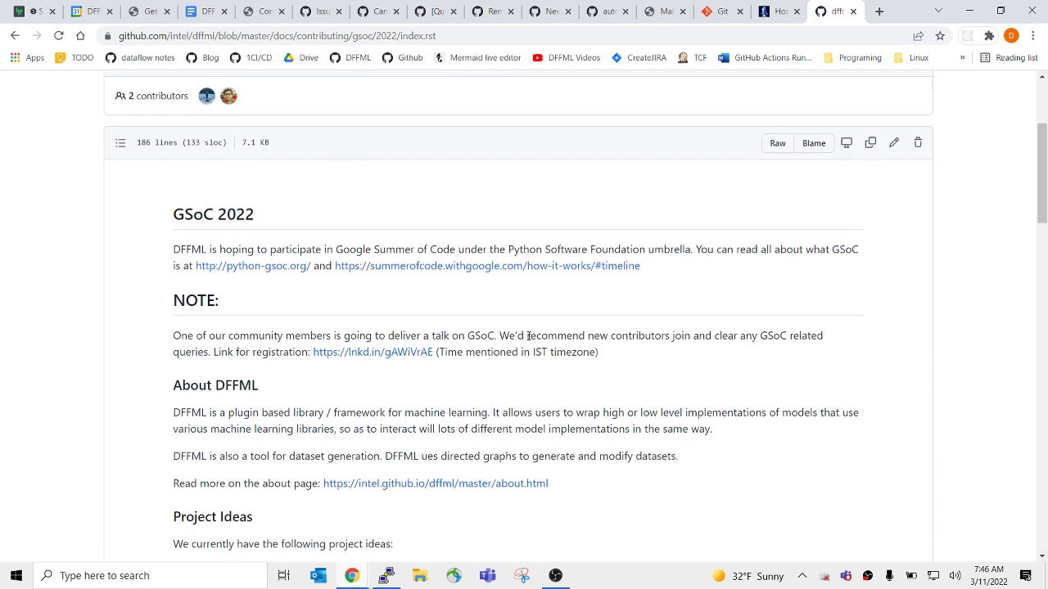
middle_click(385, 215)
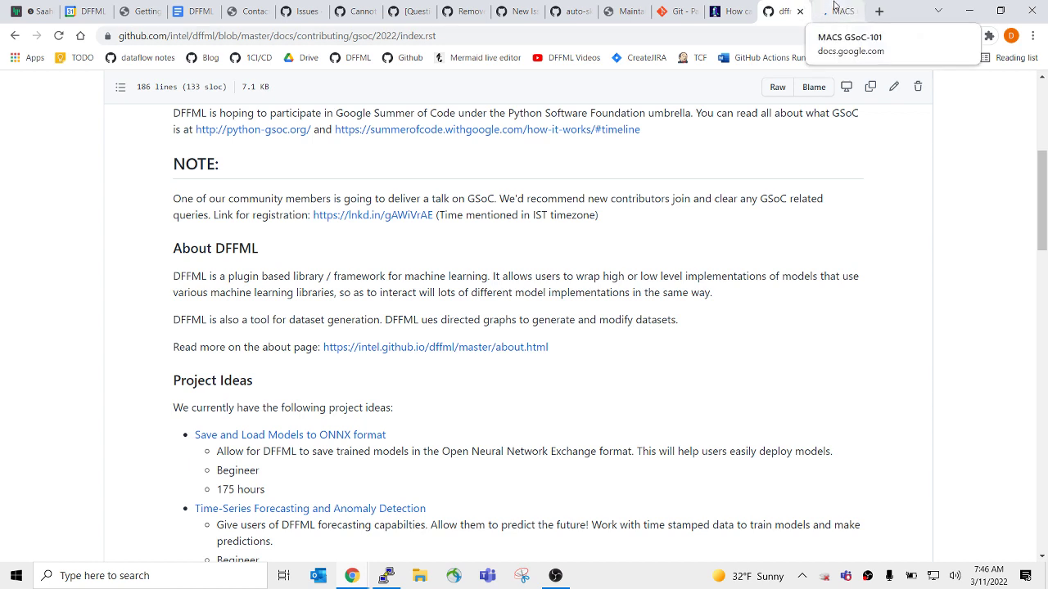
click(834, 10)
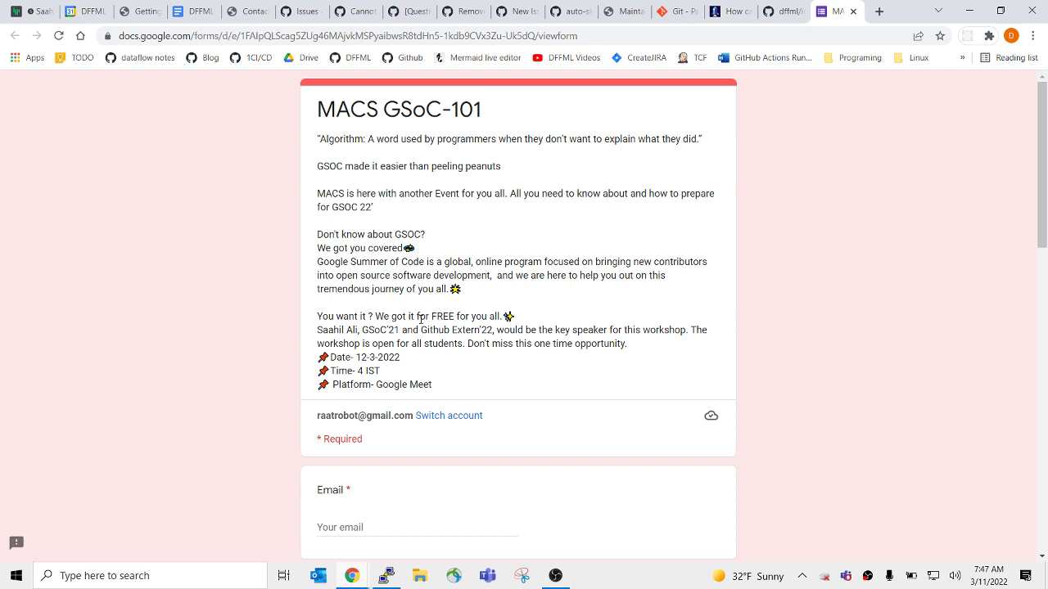
Review the MACS GSoC-101 form and select its workshop time, '4 IST'.
scroll(404, 237, down, 10)
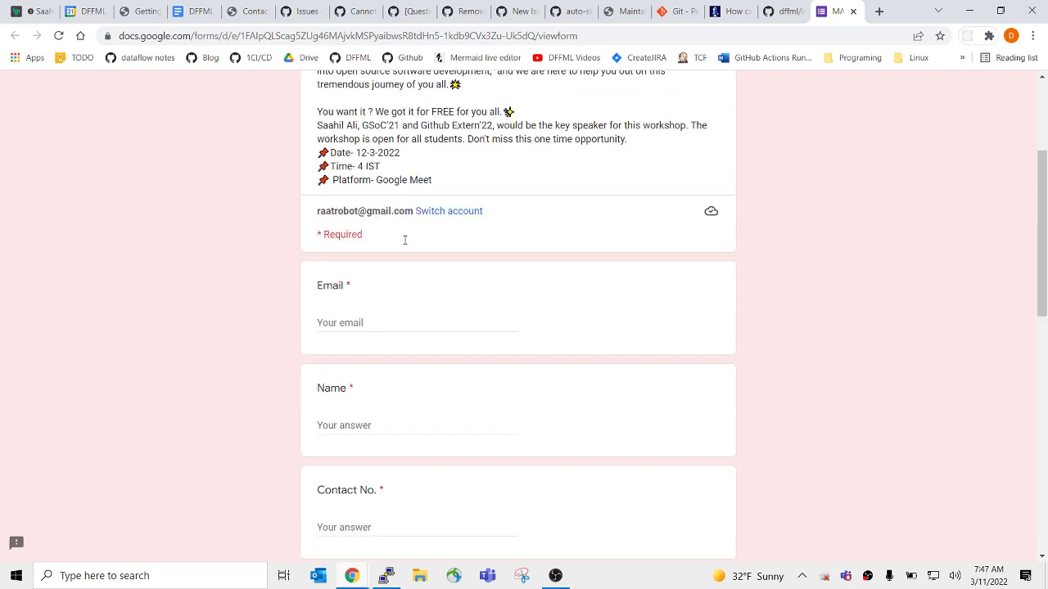
scroll(413, 306, up, 10)
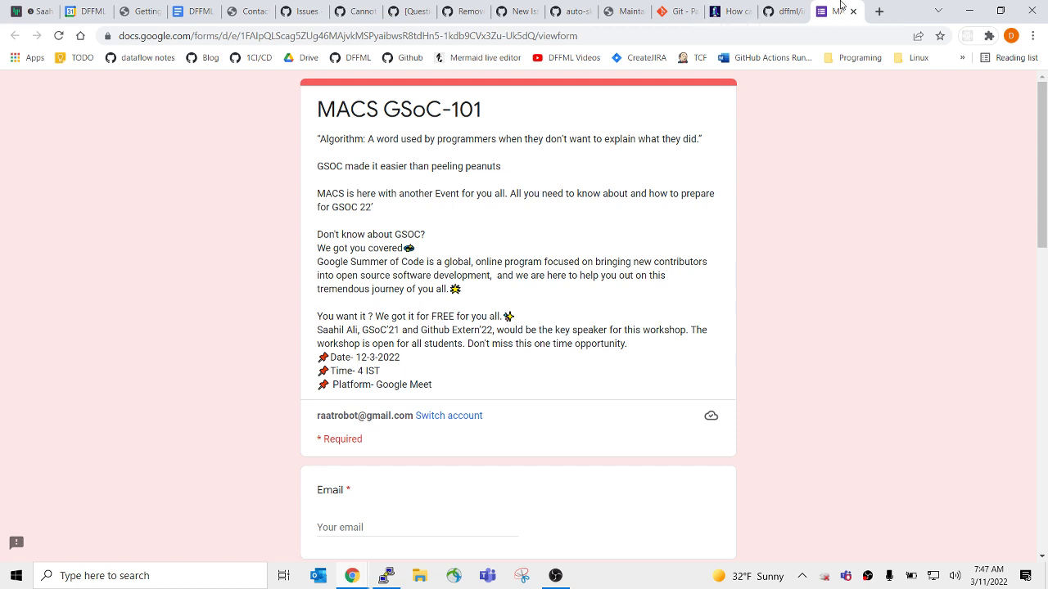
key(ctrl+w)
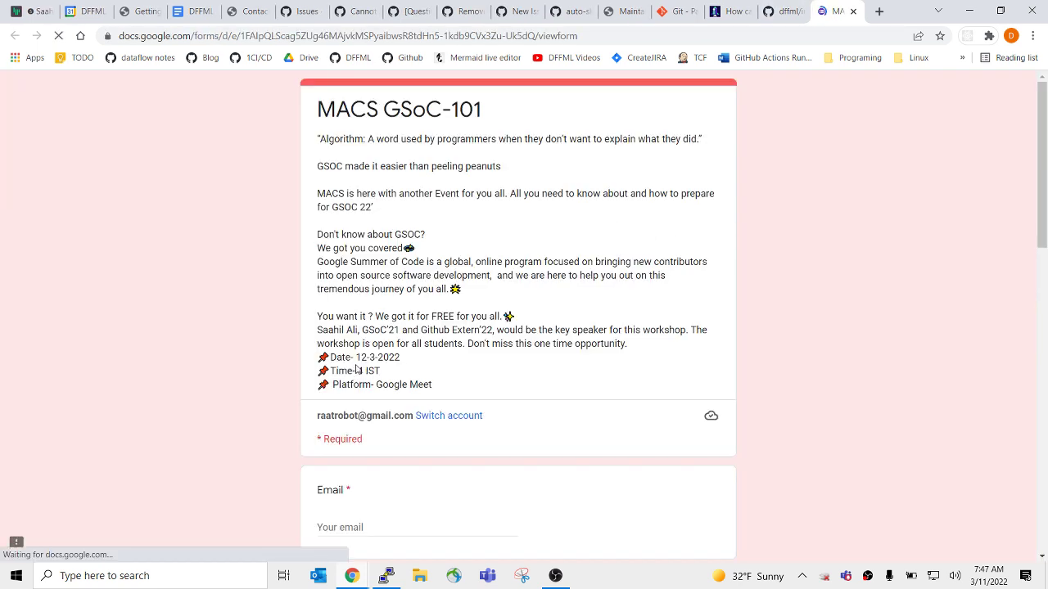
drag(355, 371, 359, 372)
Search '4 IST to pst' in a new tab and highlight the converted 14:30 result.
key(ctrl+c)
key(ctrl+t)
key(ctrl+v)
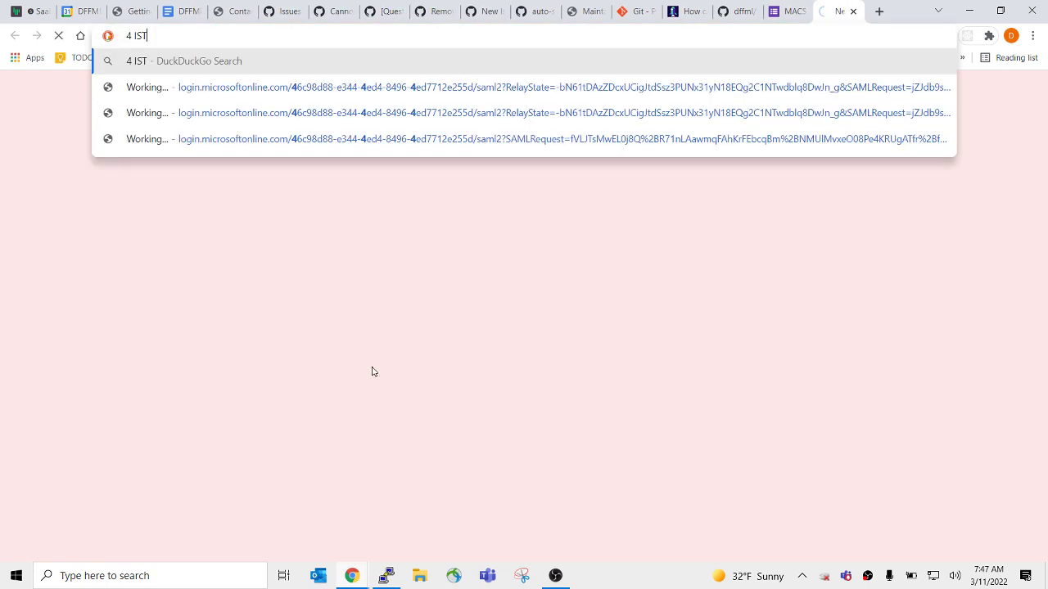
text(to pst)
key(Return)
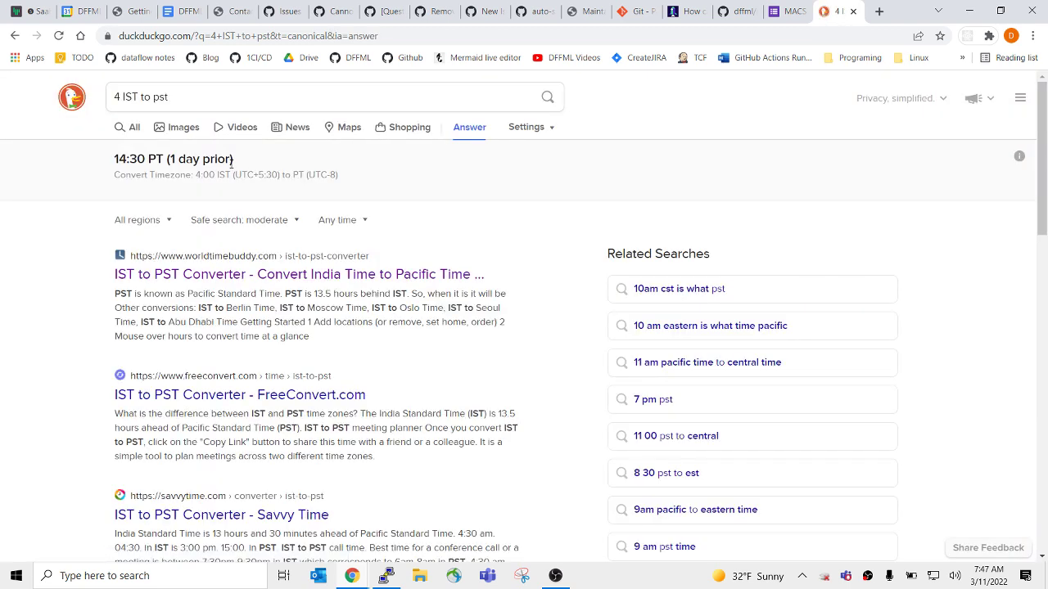
drag(114, 163, 145, 163)
Rerun the conversion as '16 IST to pst', getting 2:30 PT, and close the search tab.
click(120, 97)
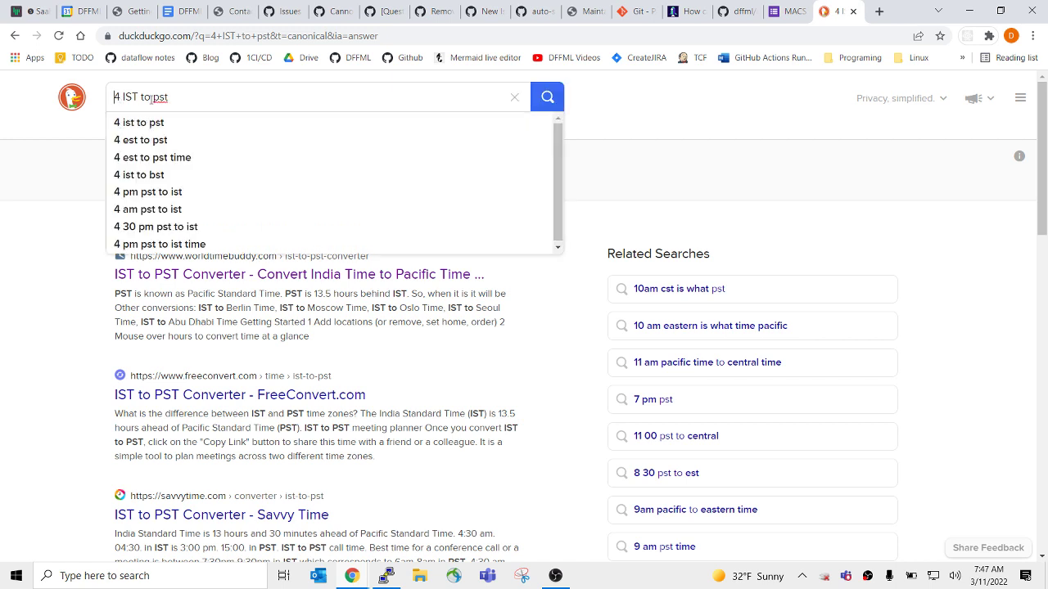
key(BackSpace)
text(16)
key(Return)
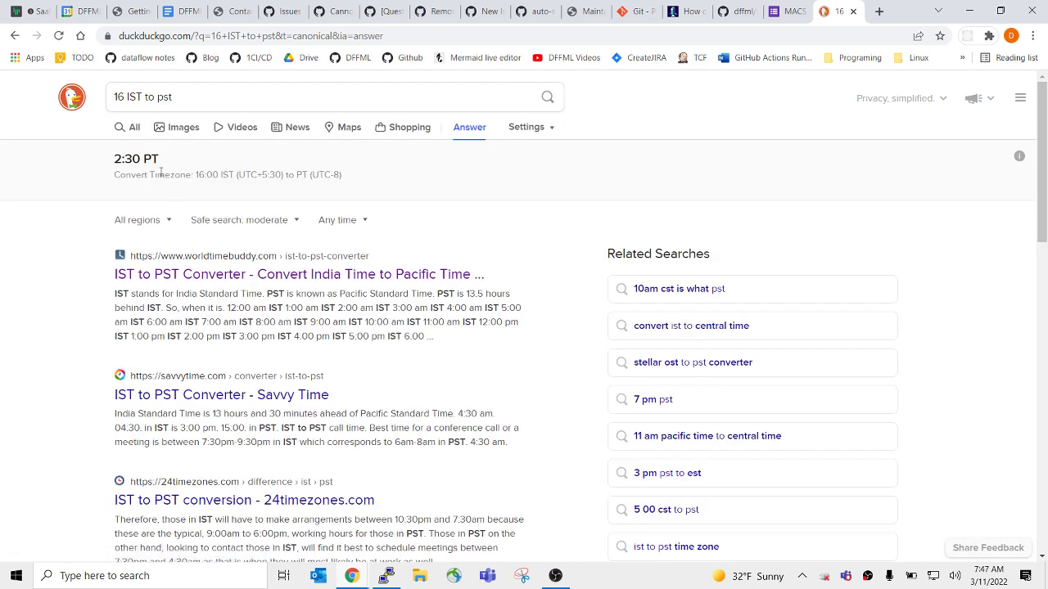
click(852, 10)
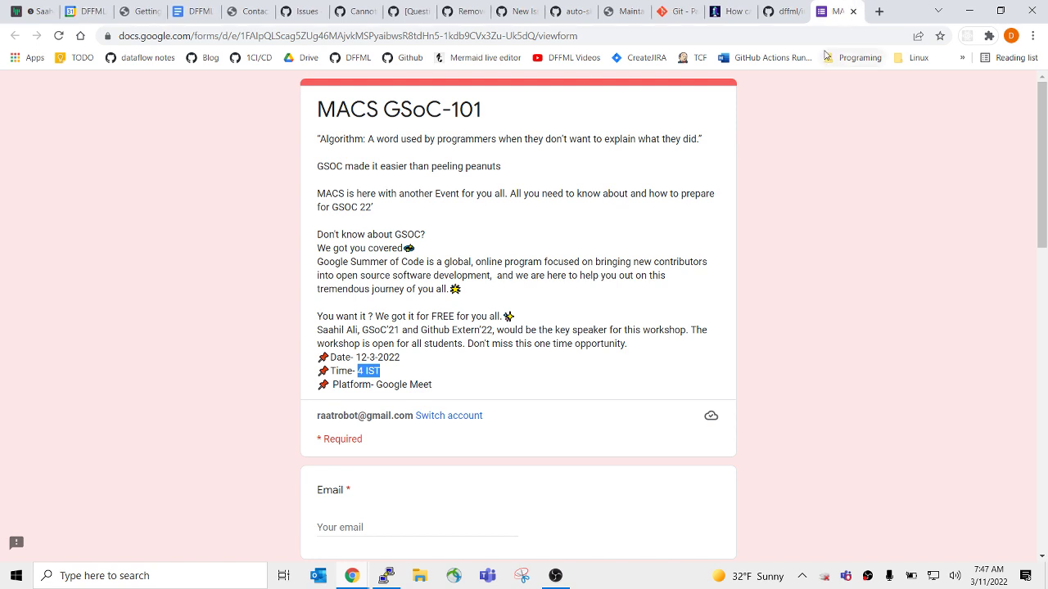
Select the git filter-branch command on DeployHQ's large-file article and open the intel/dffml repository.
click(502, 166)
click(731, 11)
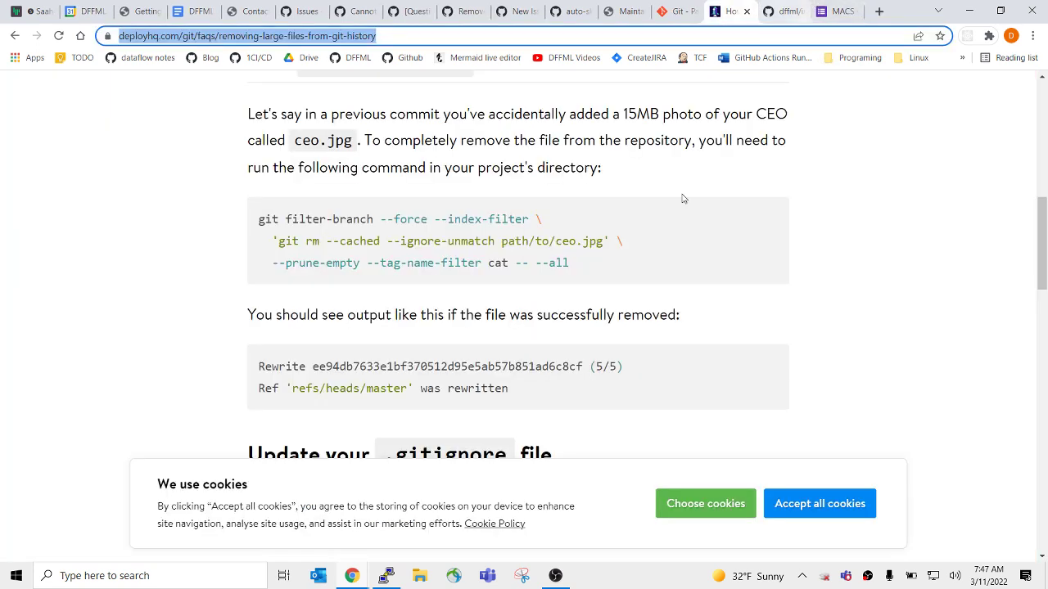
drag(606, 276, 257, 215)
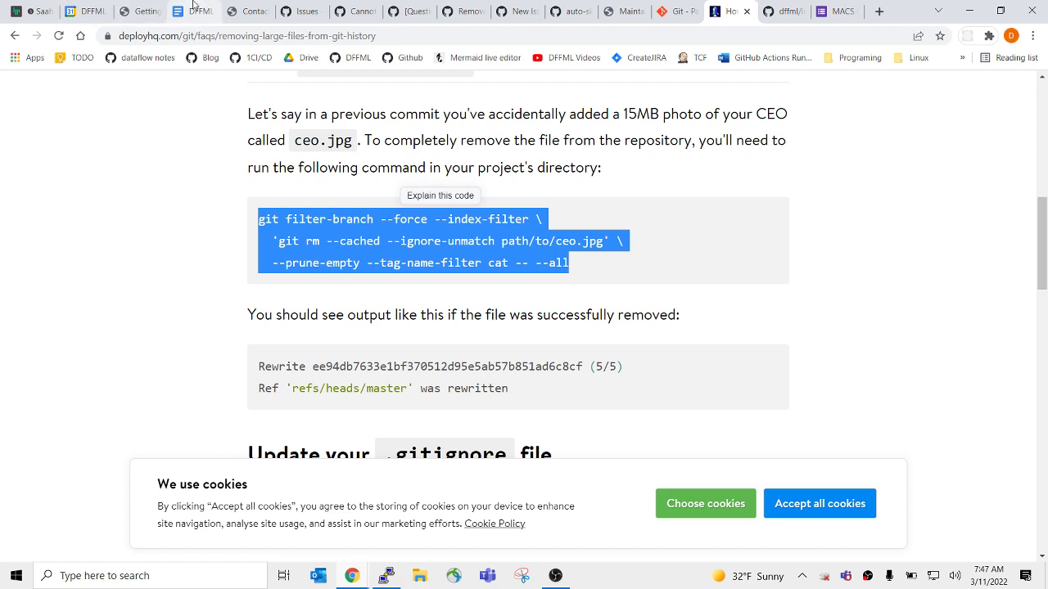
ctrl+shift+click(357, 58)
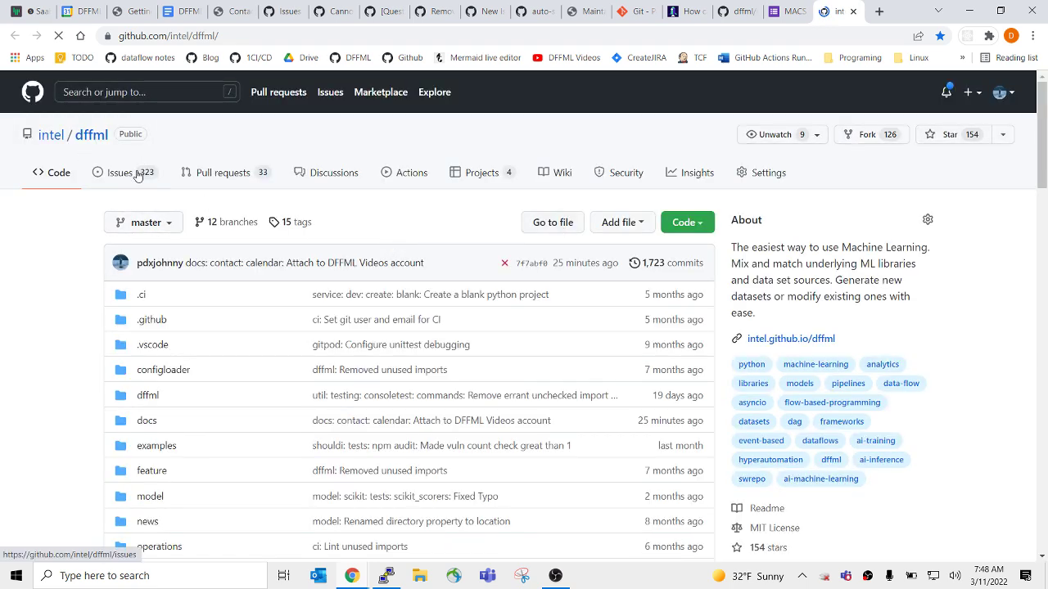
Start a new dffml issue using the Bug report template.
click(137, 172)
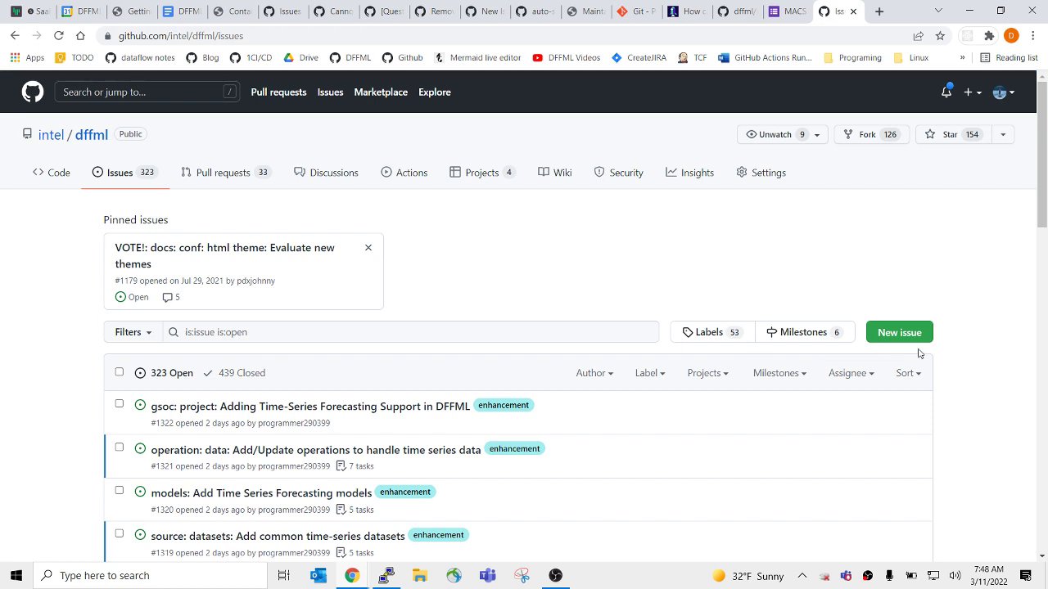
click(929, 341)
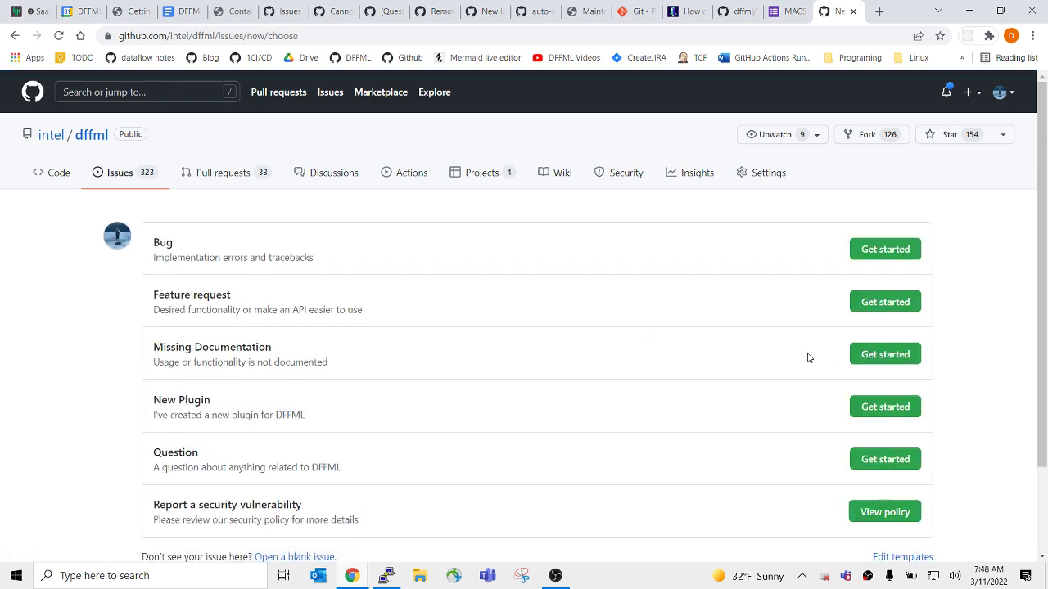
scroll(667, 440, down, 1)
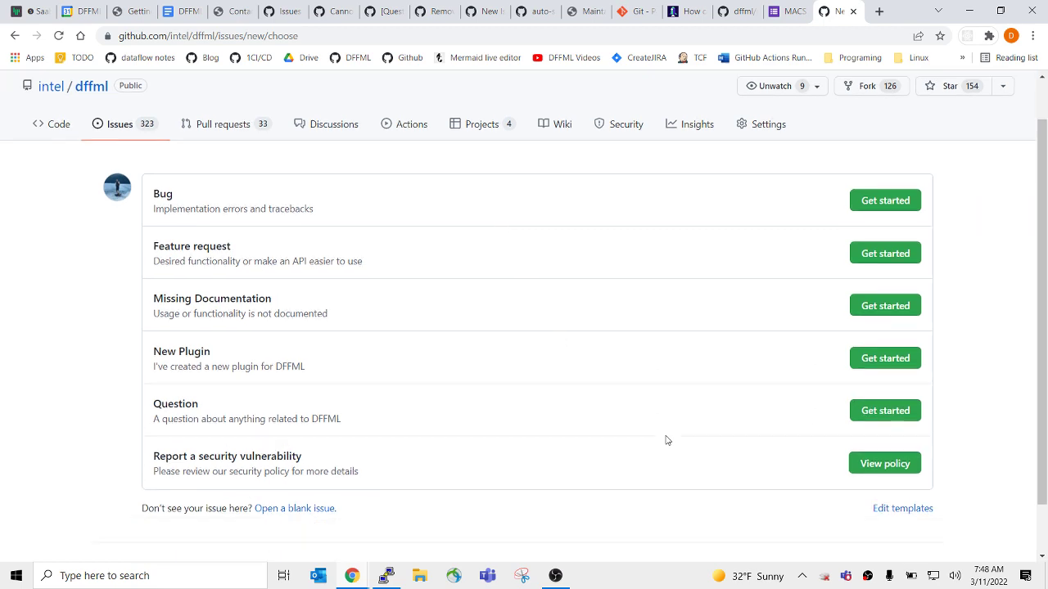
scroll(737, 328, down, 1)
click(891, 142)
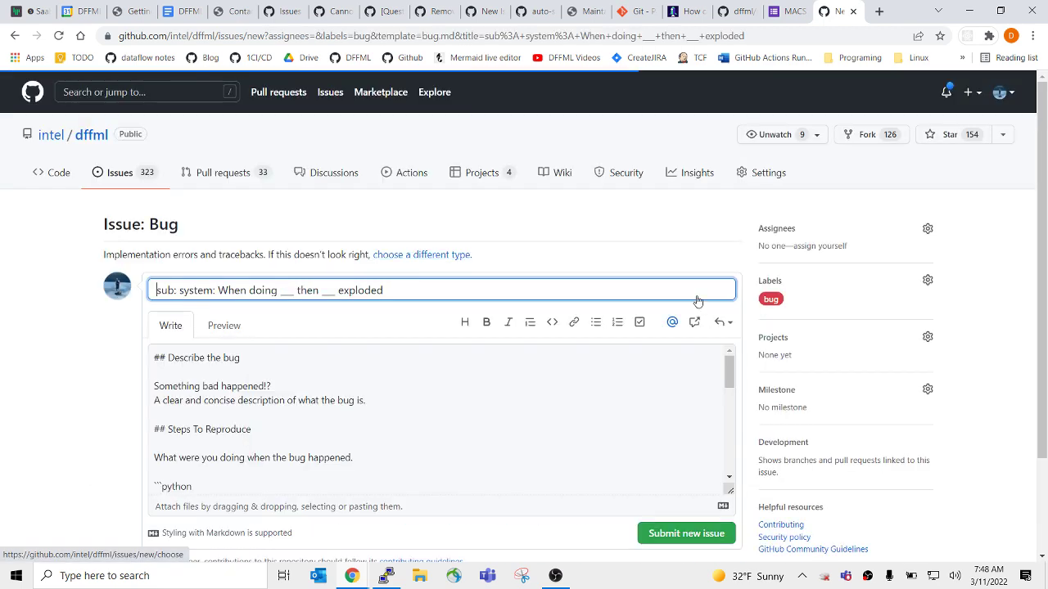
Replace the issue body with a ```console block holding the pasted filter-branch command prefixed by '$'.
click(304, 398)
key(ctrl+a)
key(BackSpace)
text(`)
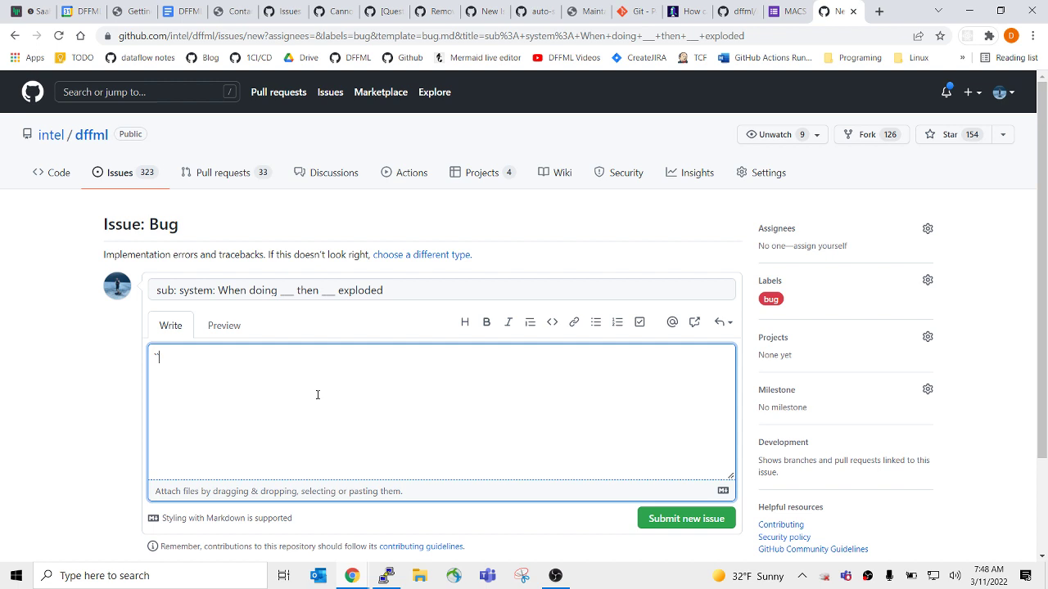
text(``console)
key(Return)
key(ctrl+v)
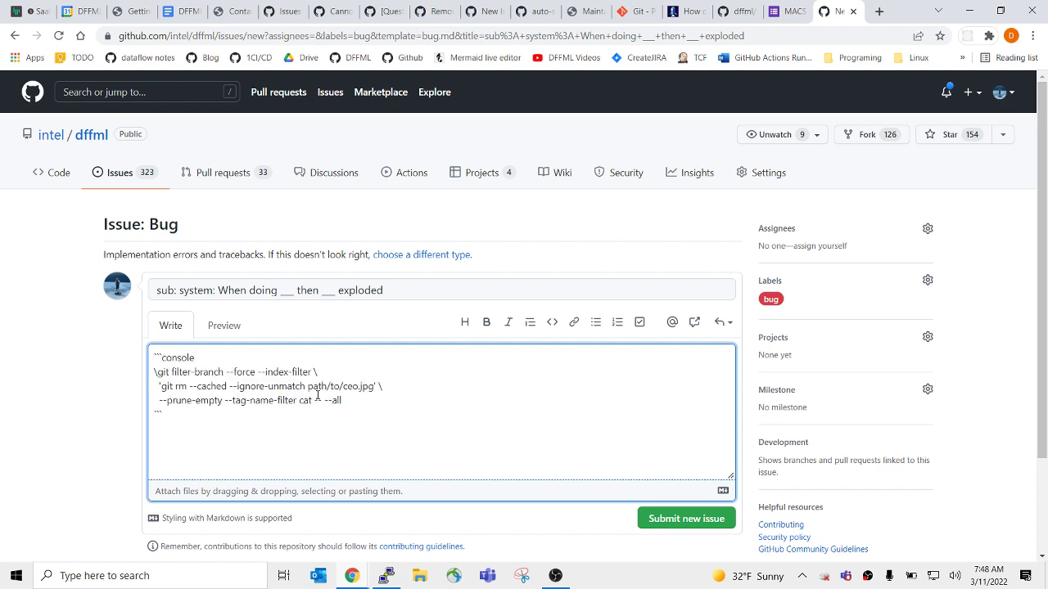
key(Up)
key(Up)
text($)
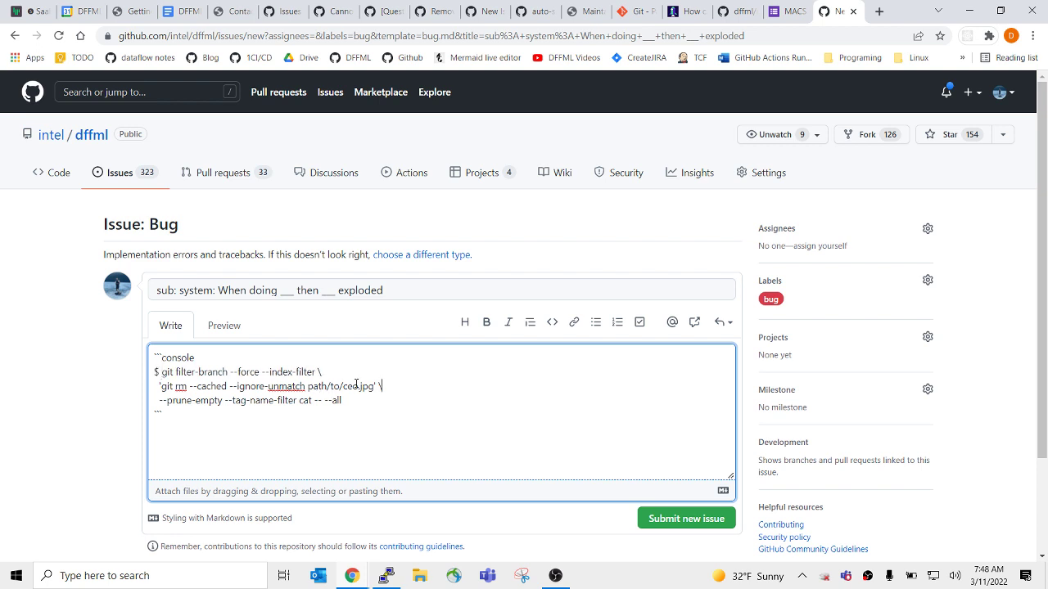
Change the command's example file path to the '*/*.gif' pattern.
drag(357, 386, 310, 385)
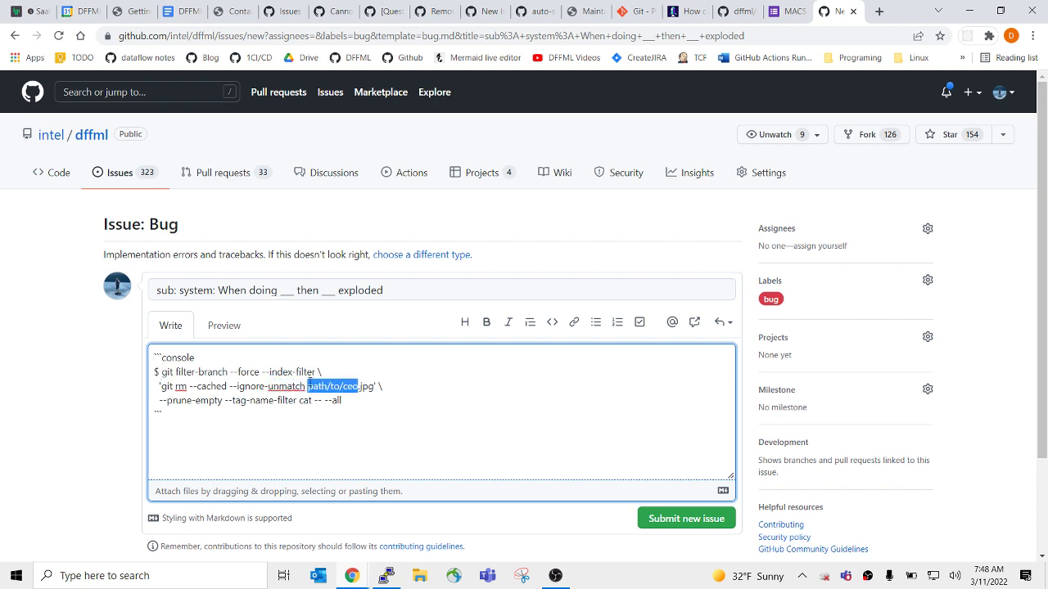
text(*/*)
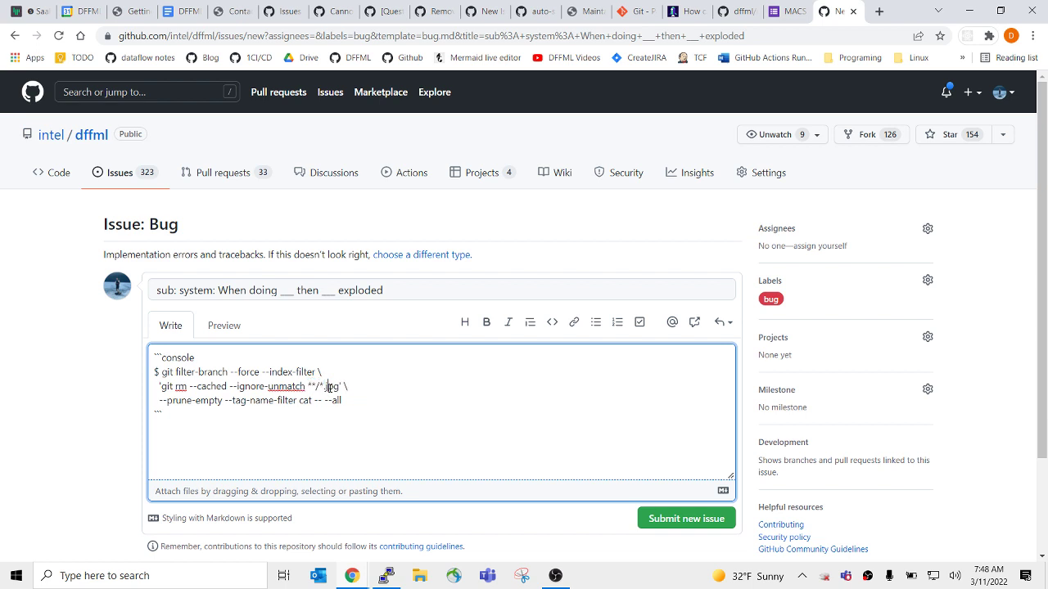
drag(325, 386, 379, 368)
text(gif' \)
Add two copies of the command, changing them to remove png and jpg files.
key(ctrl+c)
click(377, 401)
key(ctrl+v)
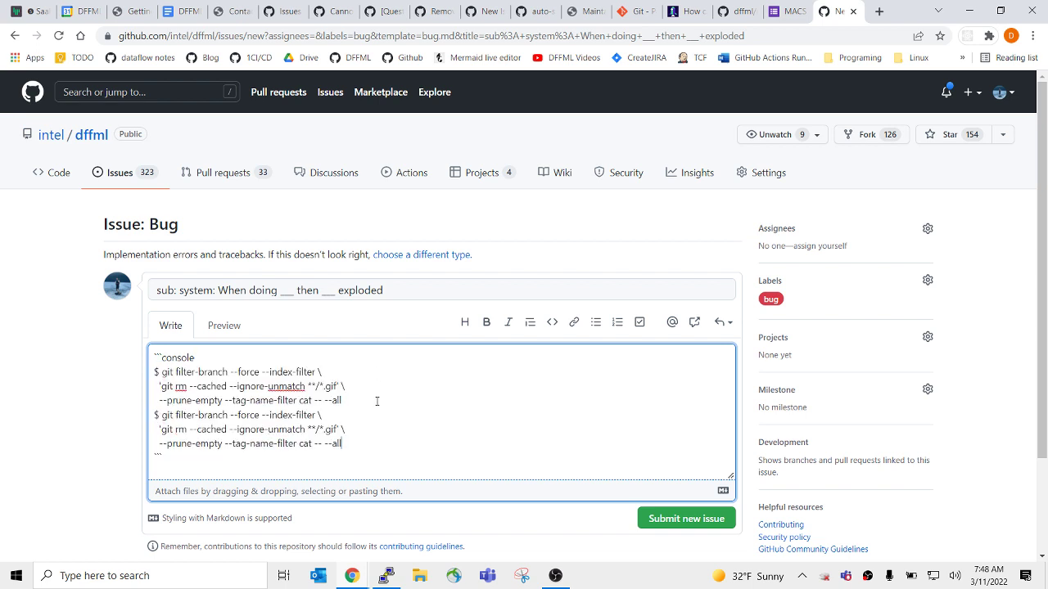
key(ctrl+v)
double_click(330, 429)
text(png)
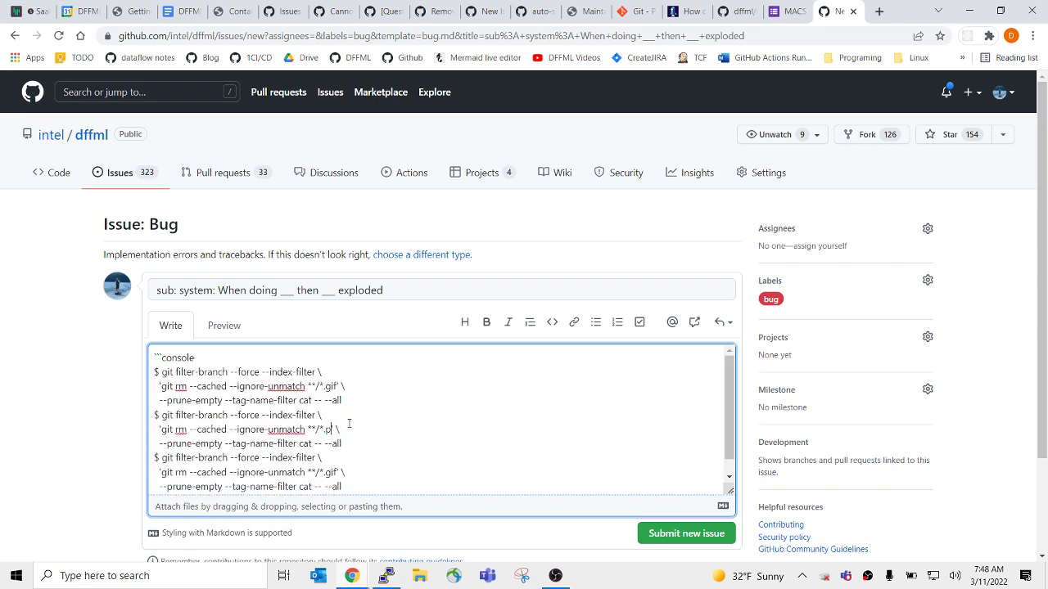
double_click(331, 472)
text(jpg)
key(Up)
key(shift+Down)
key(shift+End)
Move the jpg line under the console fence and turn it into a '$ git ls-files' command.
key(ctrl+x)
click(283, 356)
key(Return)
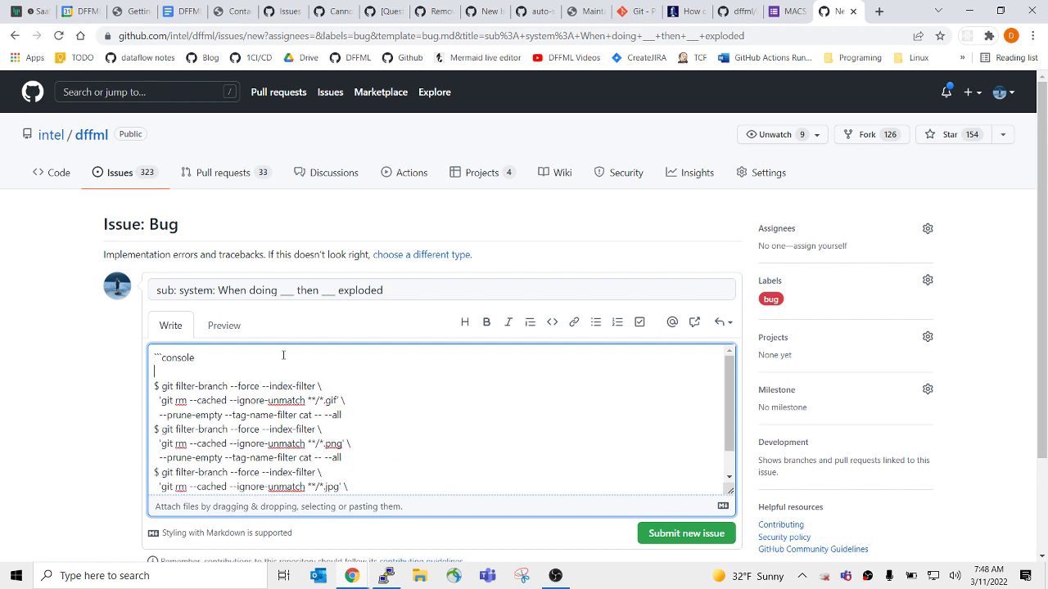
key(ctrl+v)
key(Delete)
key(Delete)
key(Delete)
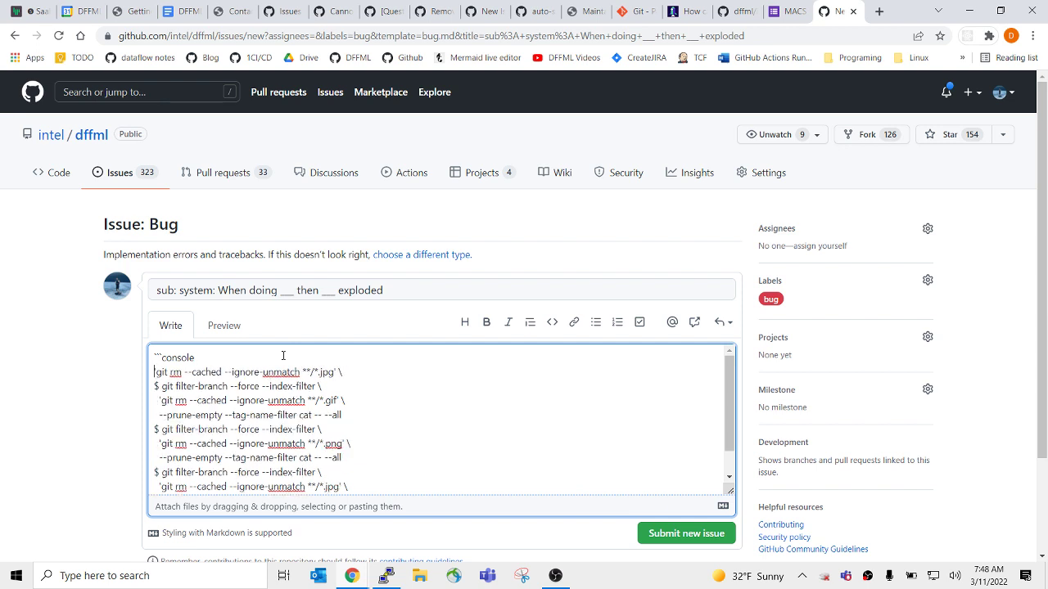
text($)
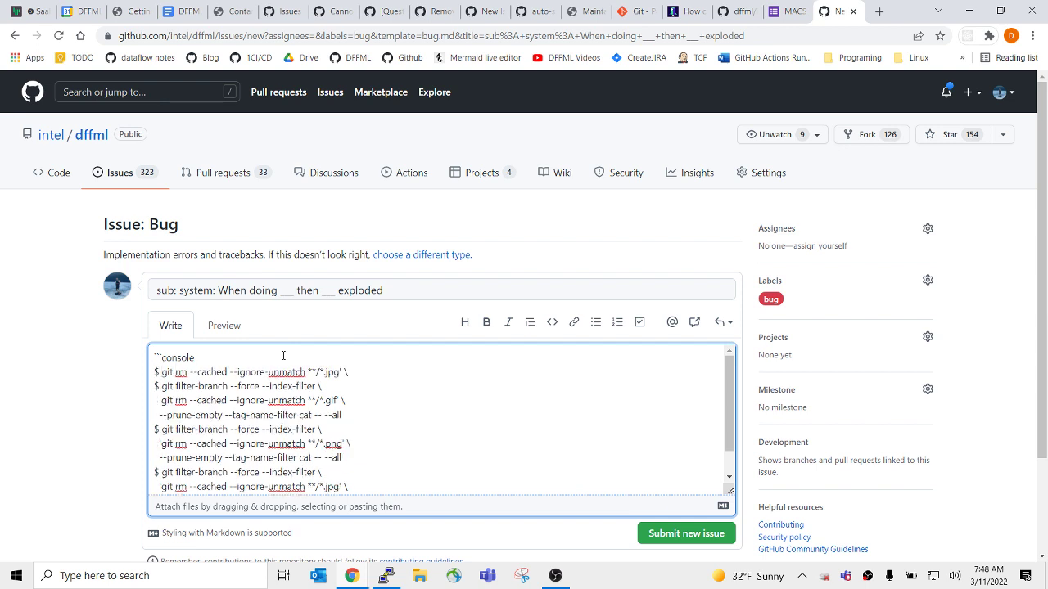
key(ctrl+shift+Right)
key(ctrl+shift+Right)
key(ctrl+shift+Right)
key(ctrl+shift+Right)
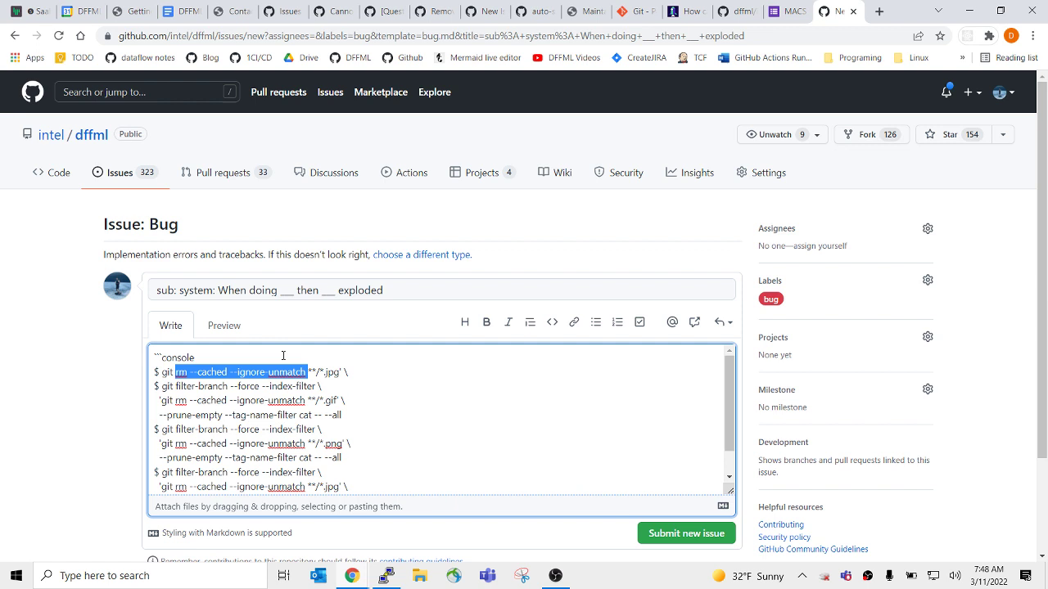
key(BackSpace)
text(ls-f)
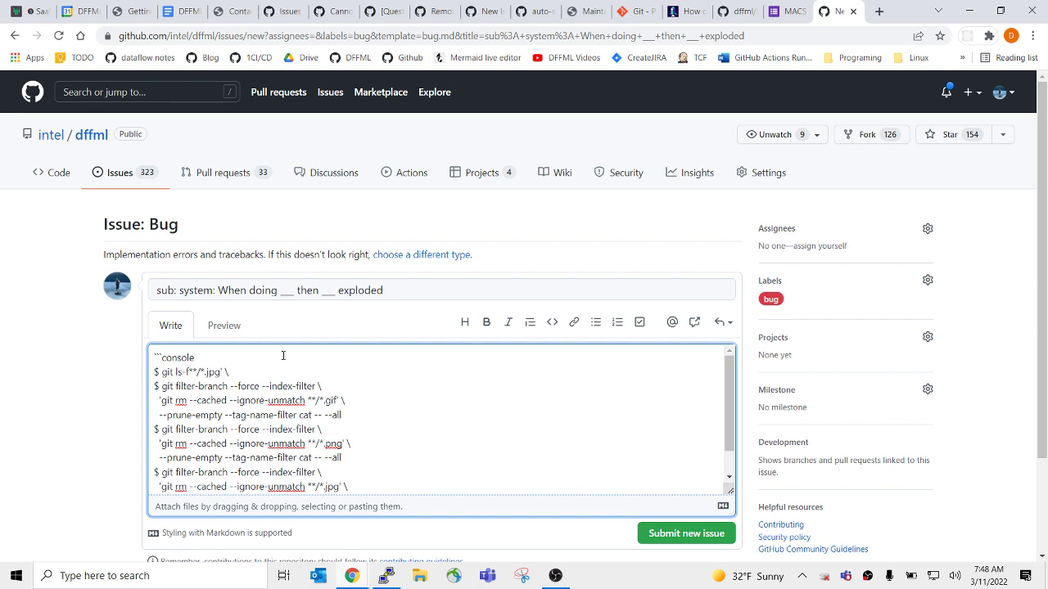
text(iles)
Duplicate the ls-files line twice, making the first copy list png files.
key(End)
key(shift+Up)
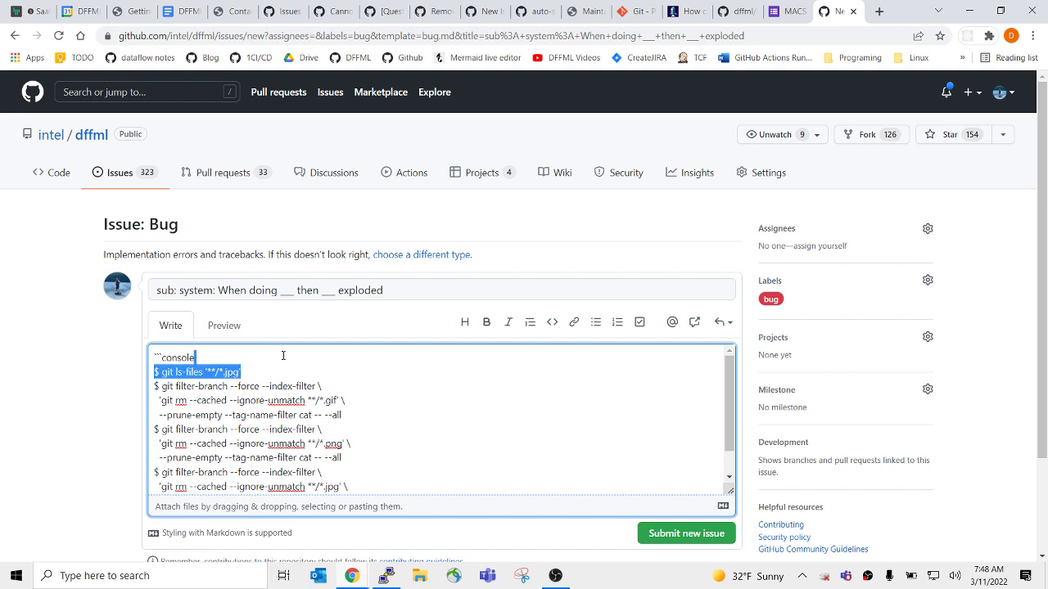
key(ctrl+c)
key(Right)
key(ctrl+v)
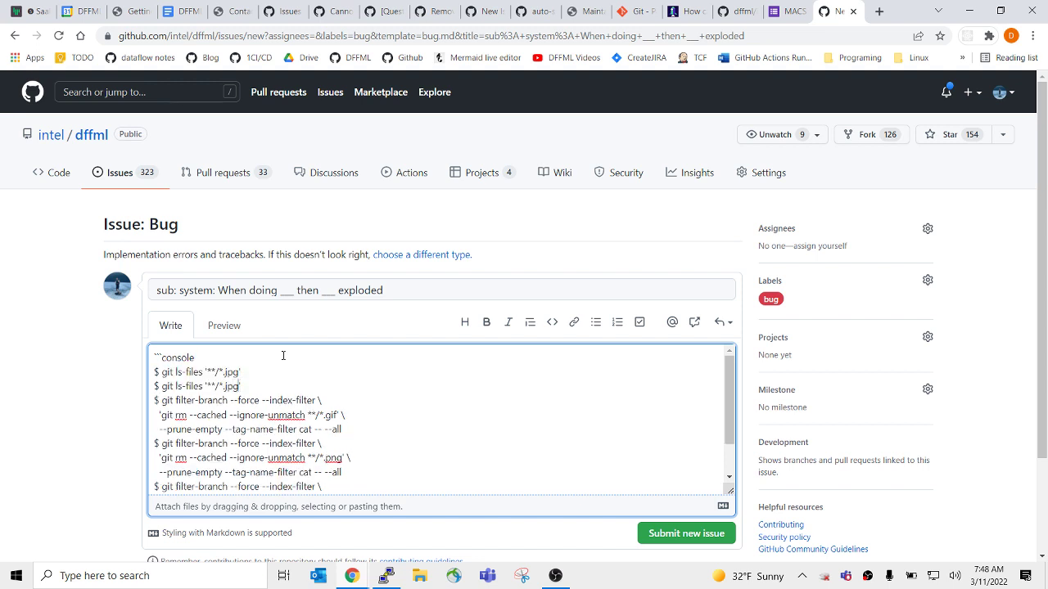
key(ctrl+shift+Left)
text(png)
key(shift+Down)
key(ctrl+c)
key(Right)
key(ctrl+v)
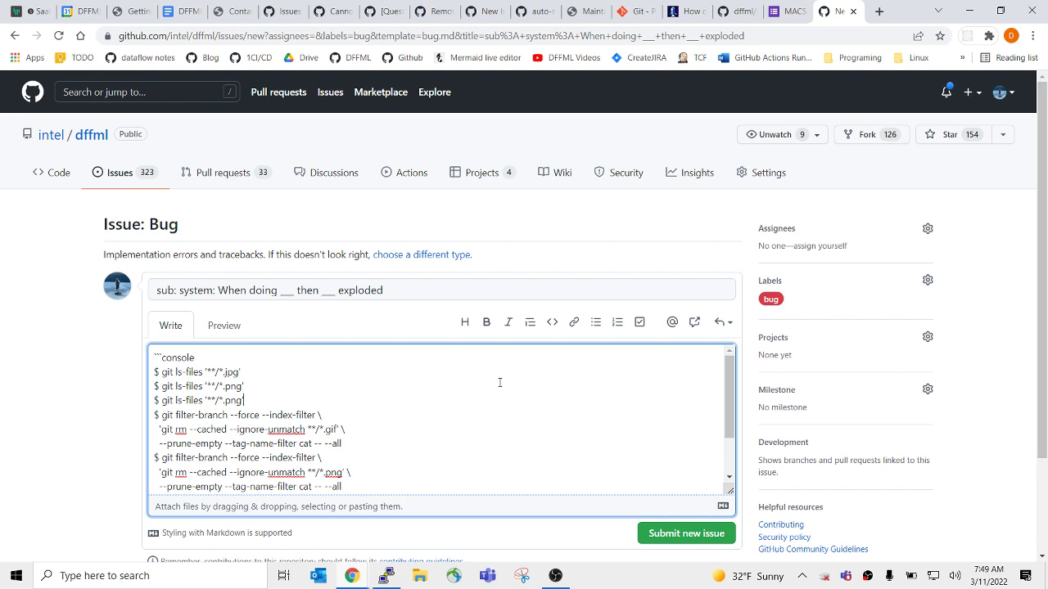
Retype the ls-files extensions so the listing lines cover gif, jpg and png.
double_click(331, 429)
scroll(330, 429, down, 2)
scroll(376, 412, up, 2)
double_click(235, 400)
double_click(232, 385)
key(ctrl+v)
scroll(363, 405, down, 2)
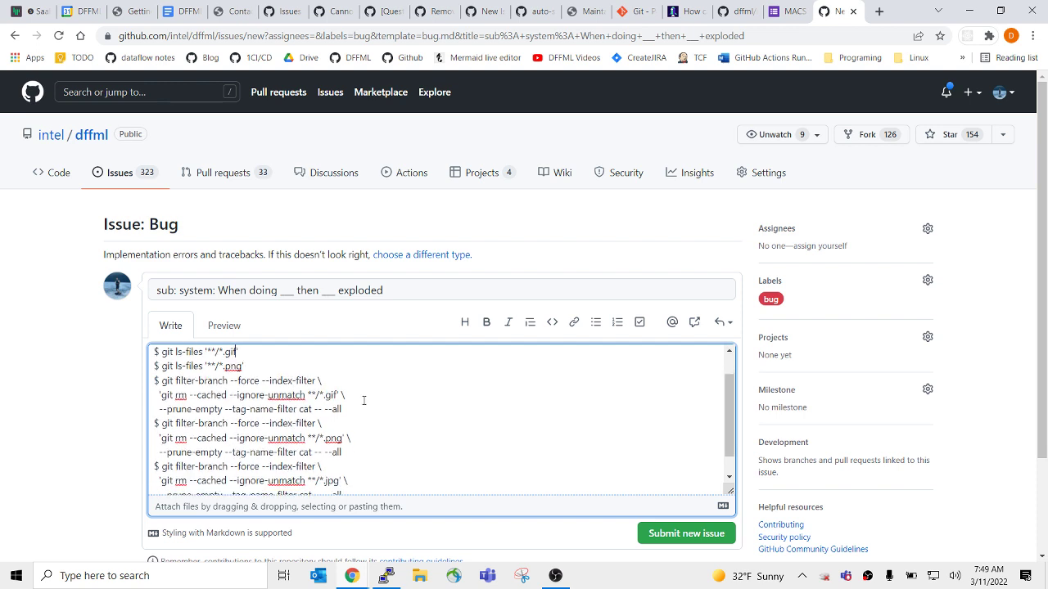
scroll(346, 455, up, 2)
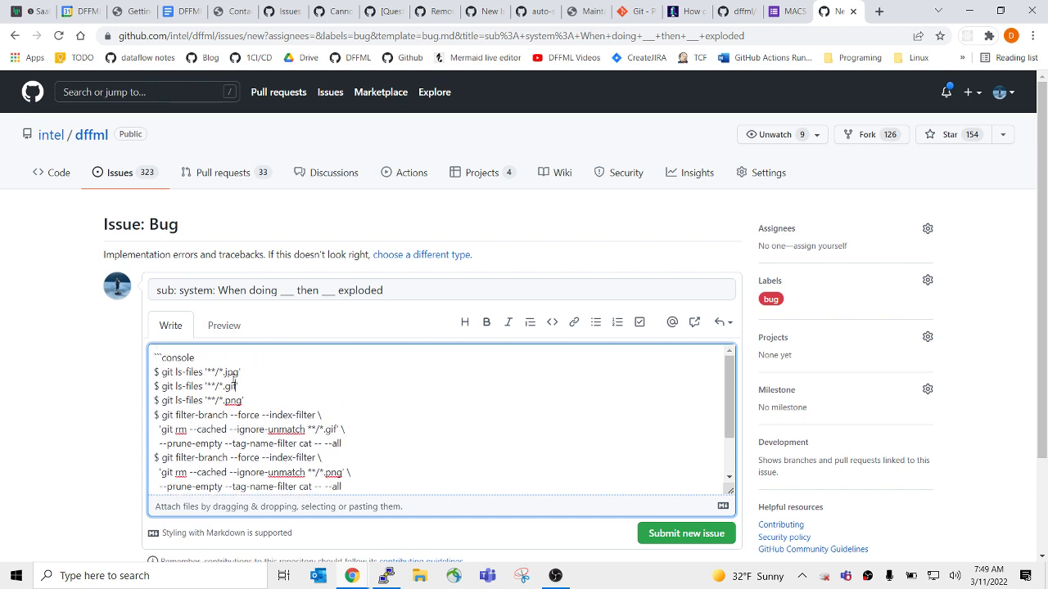
double_click(232, 386)
text(png)
double_click(231, 372)
key(ctrl+v)
key(ctrl+z)
double_click(233, 401)
key(ctrl+v)
Move the gif ls-files line to the top, directly under the console fence.
drag(267, 401, 272, 391)
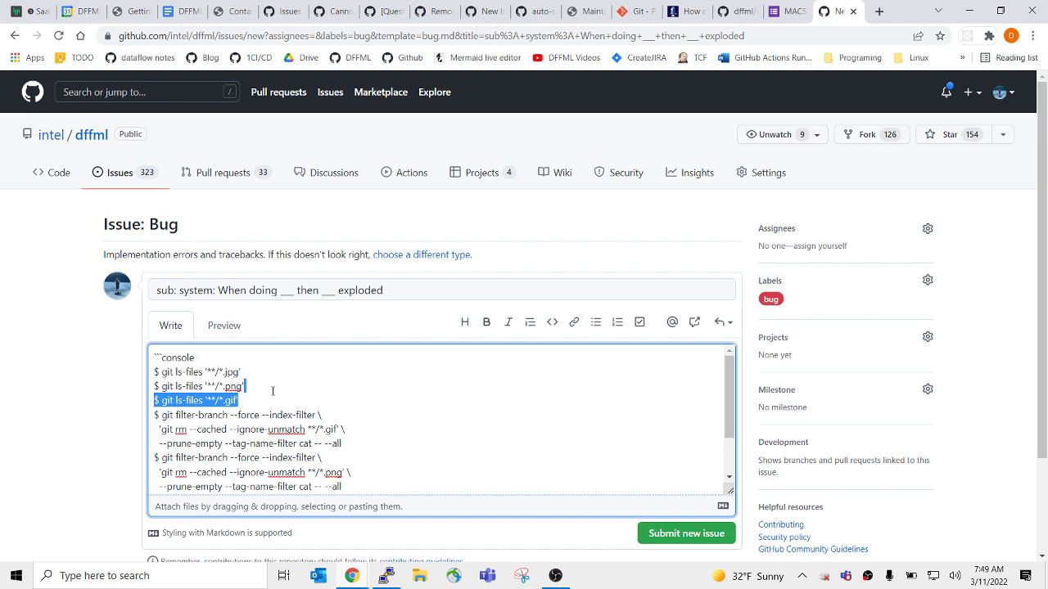
key(BackSpace)
key(ctrl+v)
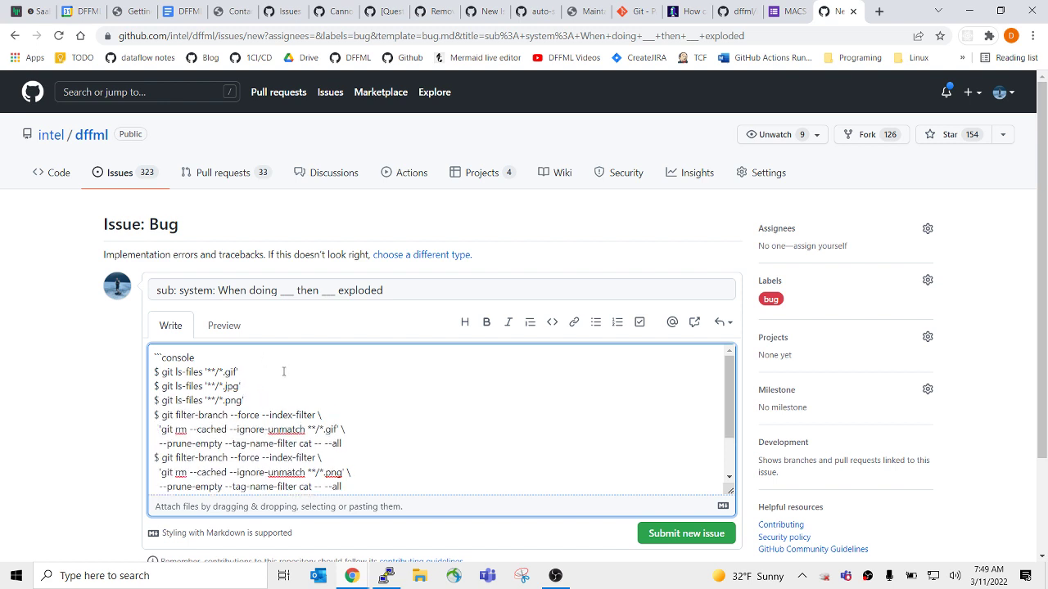
scroll(283, 372, down, 2)
scroll(283, 376, up, 2)
click(282, 380)
scroll(288, 385, down, 2)
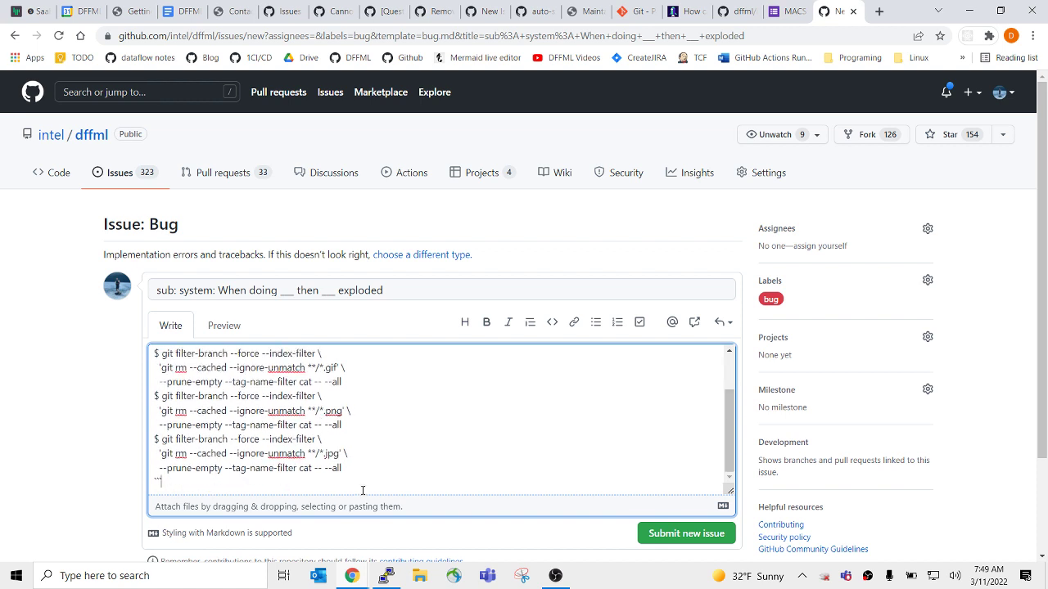
scroll(359, 486, up, 4)
Retitle the issue 'housekeeping: Remove large files from git history'.
drag(393, 289, 35, 287)
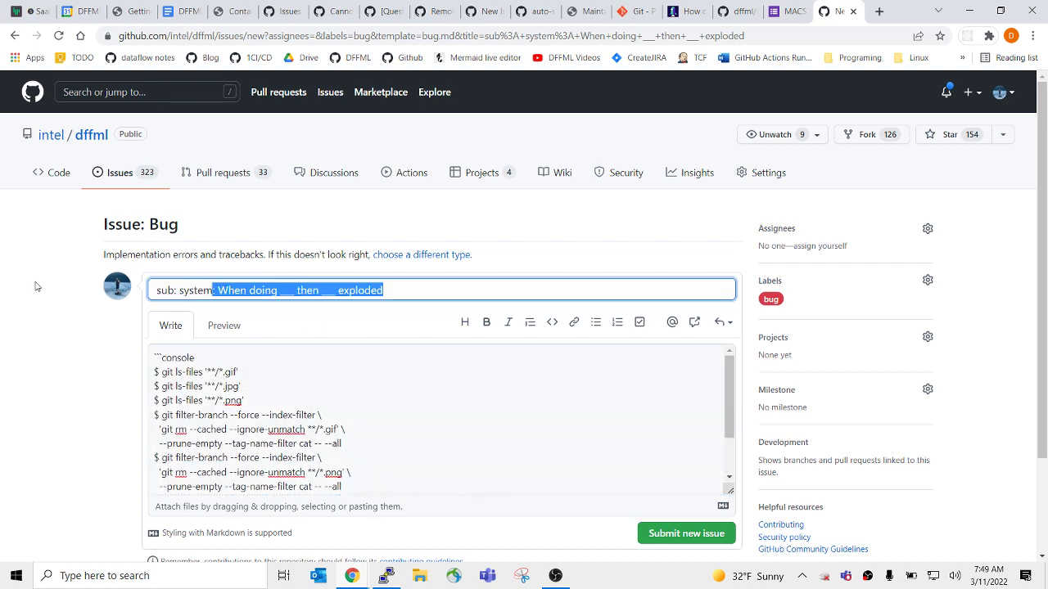
text(git)
key(BackSpace)
key(BackSpace)
key(BackSpace)
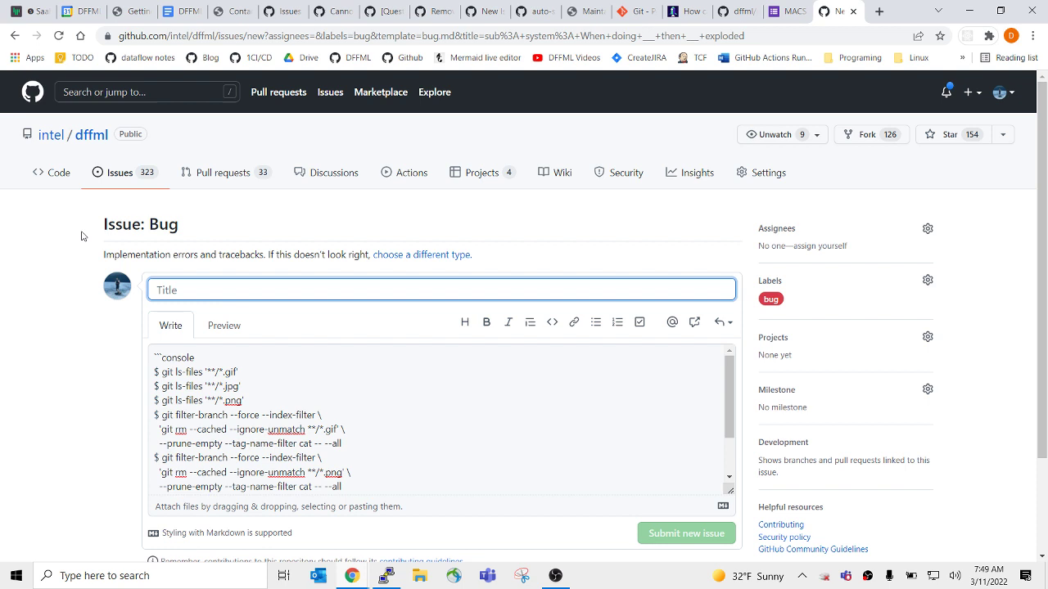
text(housekeeping: )
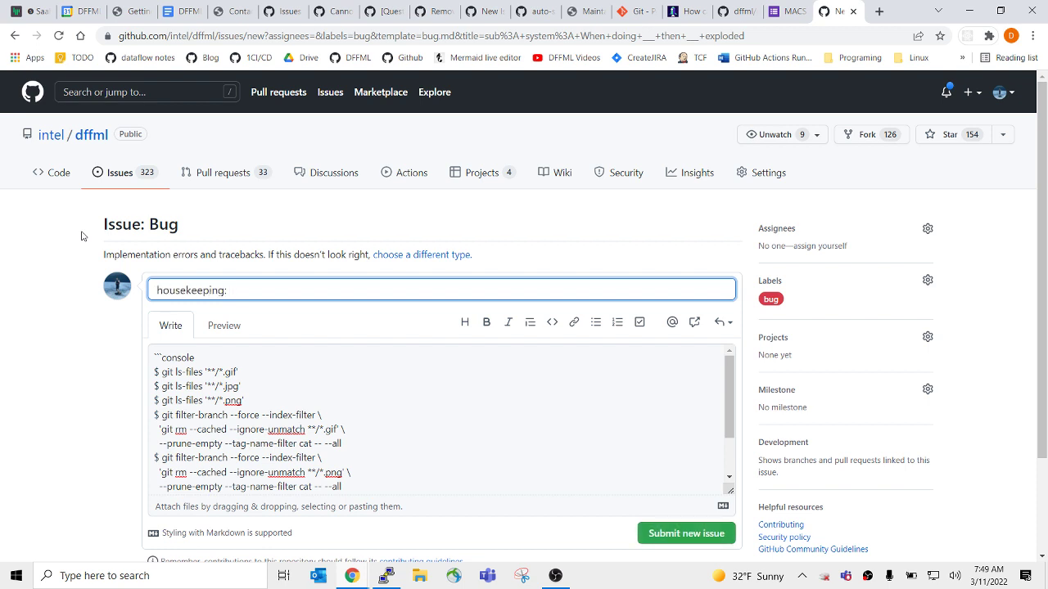
text(Remove )
text(large files from git h)
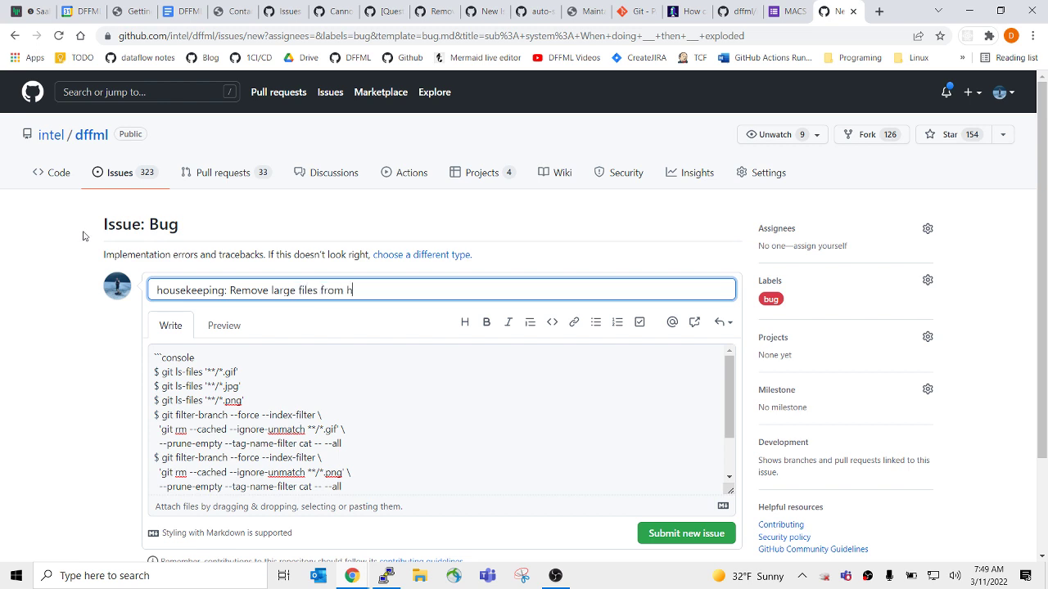
text(istory)
key(ctrl+Left)
text(git)
Add a blank line above the body's code block and copy recent Rewrite output lines from PuTTY.
click(361, 370)
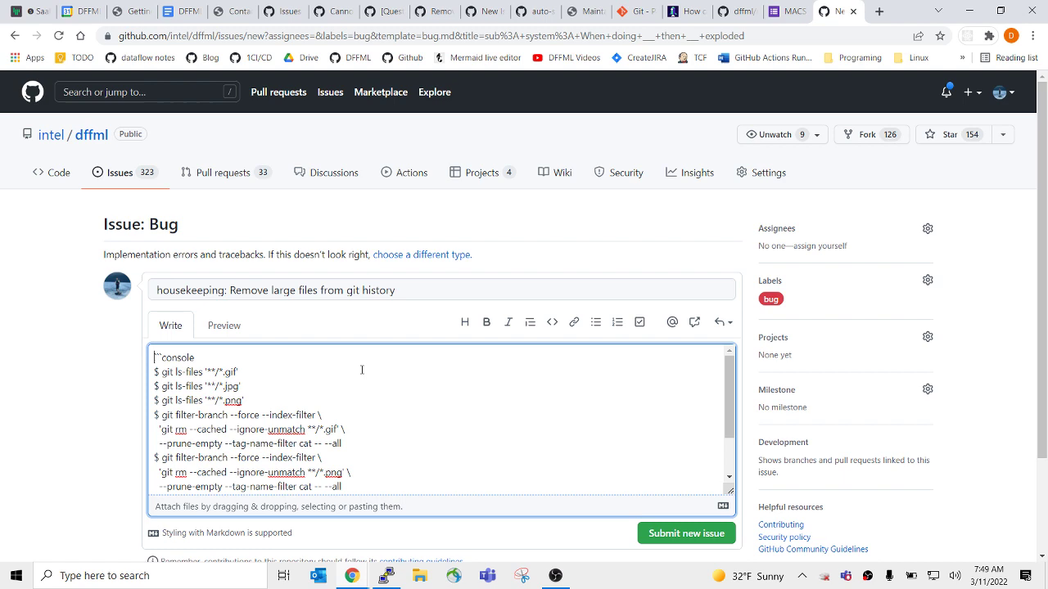
key(Return)
key(Return)
key(Return)
key(alt+Tab)
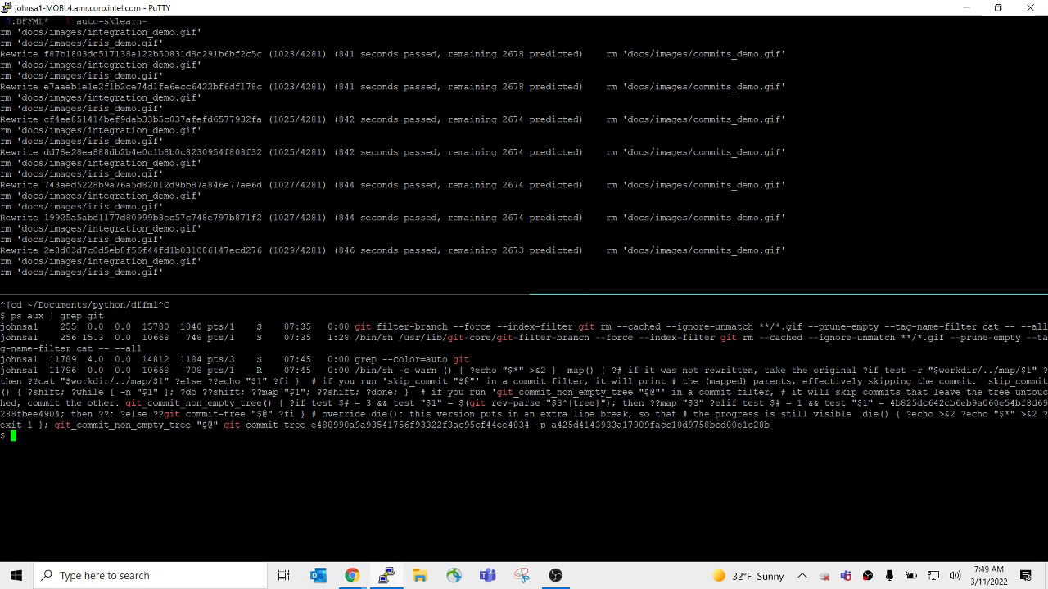
drag(201, 261, 8, 239)
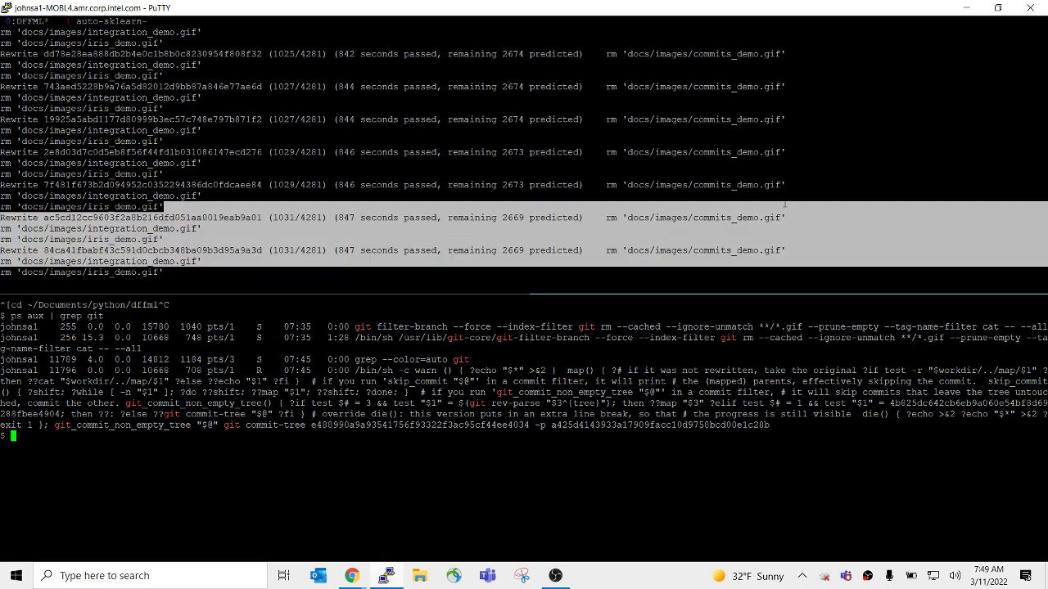
key(alt+Tab)
Paste the copied filter-branch Rewrite output after the gif command in the issue body.
scroll(273, 425, down, 3)
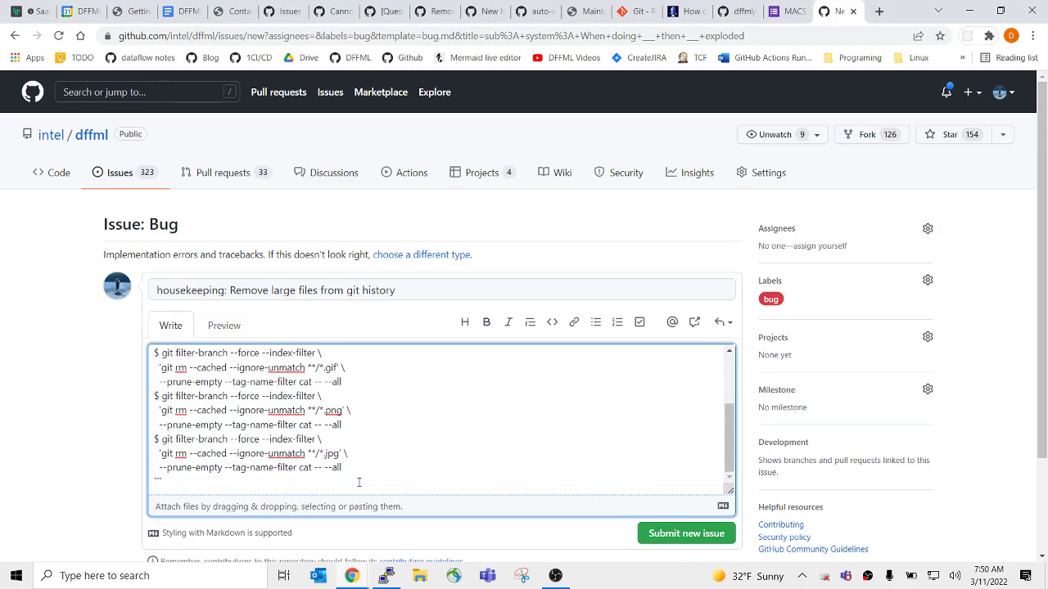
key(Return)
key(ctrl+v)
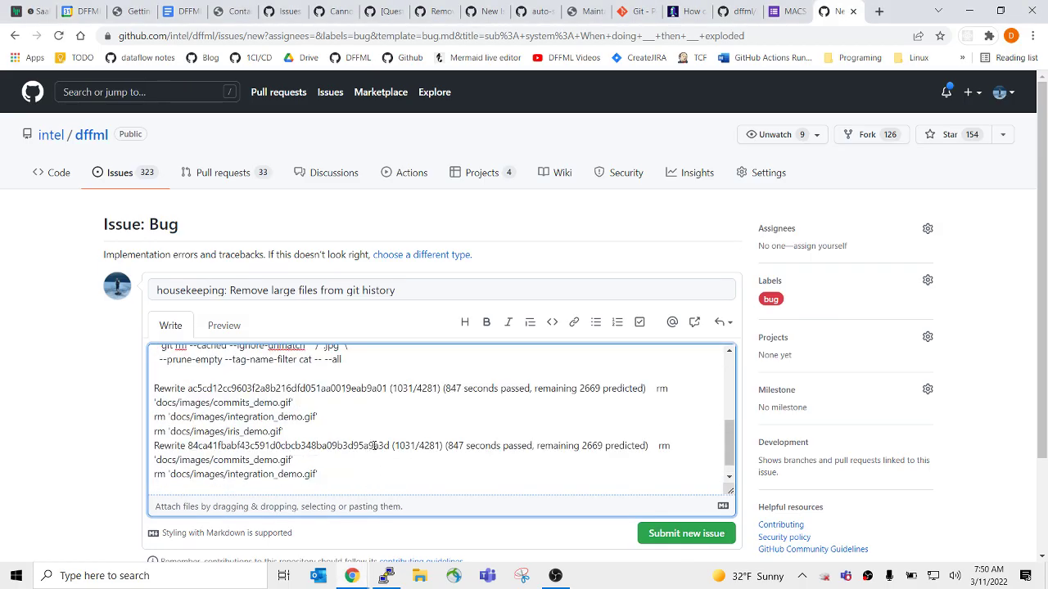
key(ctrl+z)
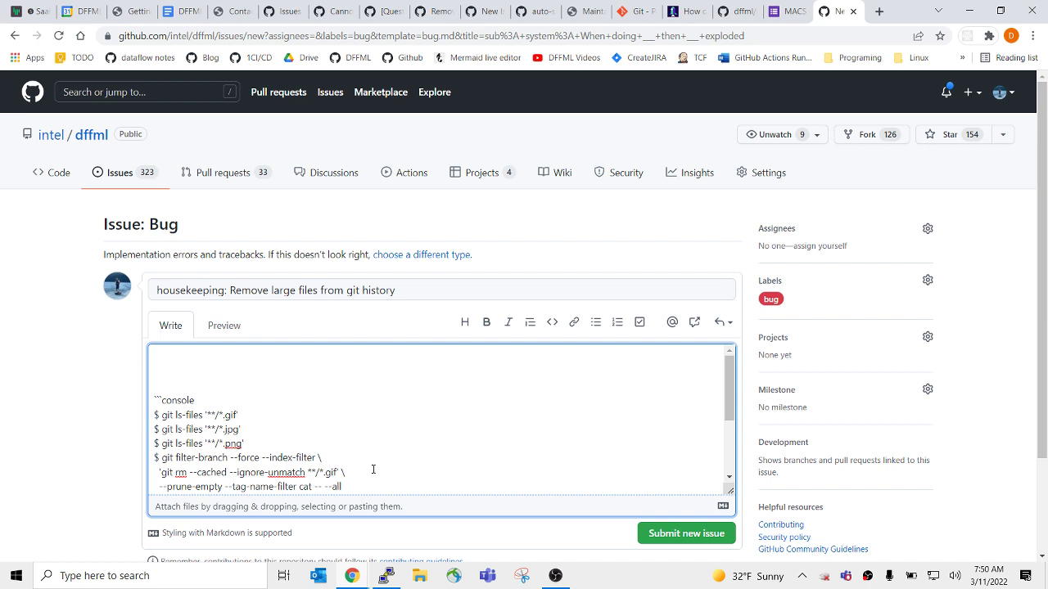
scroll(368, 449, down, 3)
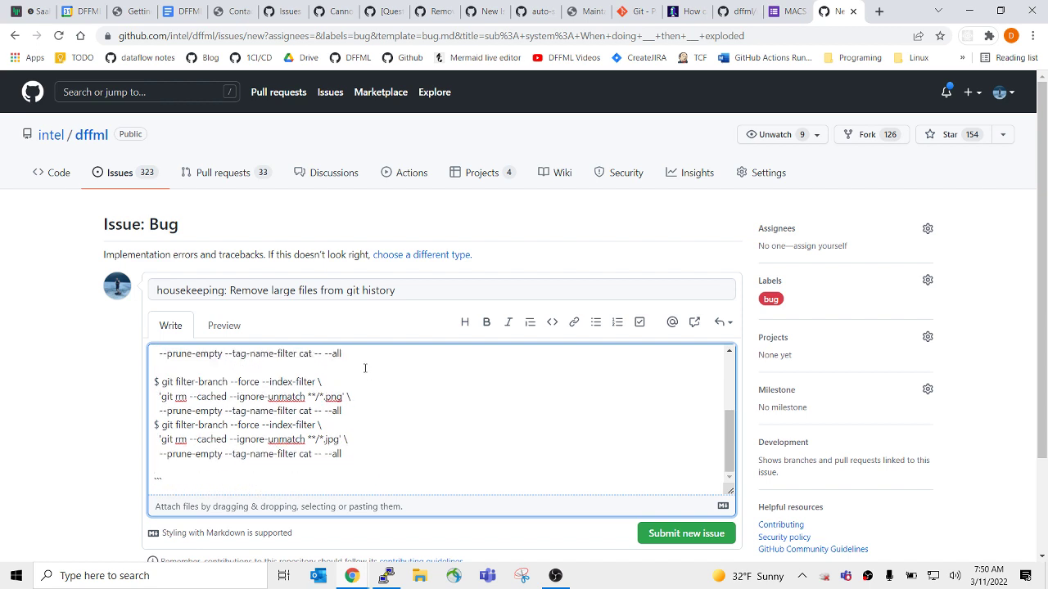
key(ctrl+a)
scroll(365, 368, down, 4)
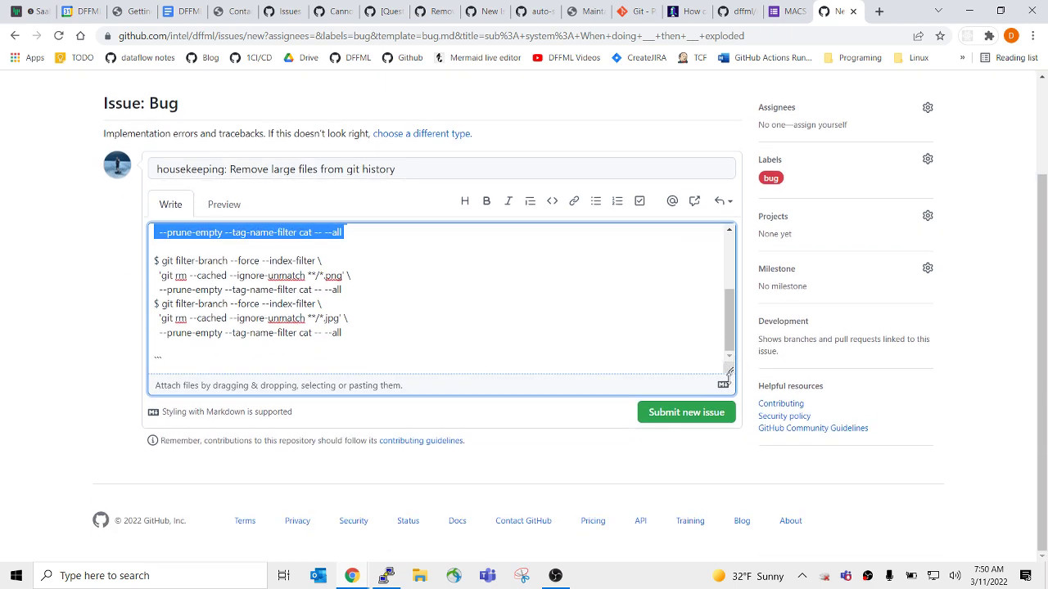
click(313, 377)
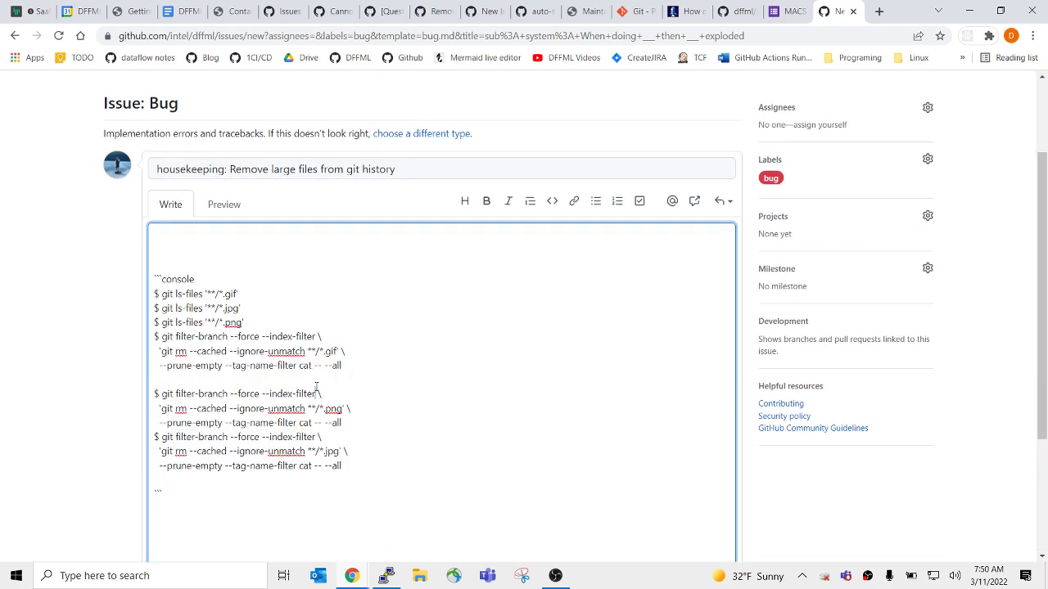
text(Rewrite ac5cd12cc9603f2a8b216dfd051aa0019eab9a01 (1031/4281) (847 seconds passed, remaining 2669 predicted)    rm 'docs/images/commits_demo.gif' rm 'docs/images/integration_demo.gif' rm 'docs/images/iris_demo.gif' Rewrite 84ca41fbabf43c591d0cbcb348ba09b3d95a9a3d (1031/4281) (847 seconds passed, remaining 2669 predicted)    rm 'docs/images/commits_demo.gif' rm 'docs/images/integration_demo.gif')
key(ctrl+z)
text(Rewrite ac5cd12cc9603f2a8b216dfd051aa0019eab9a01 (1031/4281) (847 seconds passed, remaining 2669 predicted)    rm 'docs/images/commits_demo.gif' rm 'docs/images/integration_demo.gif' rm 'docs/images/iris_demo.gif' Rewrite 84ca41fbabf43c591d0cbcb348ba09b3d95a9a3d (1031/4281) (847 seconds passed, remaining 2669 predicted)    rm 'docs/images/commits_demo.gif' rm 'docs/images/integration_demo.gif')
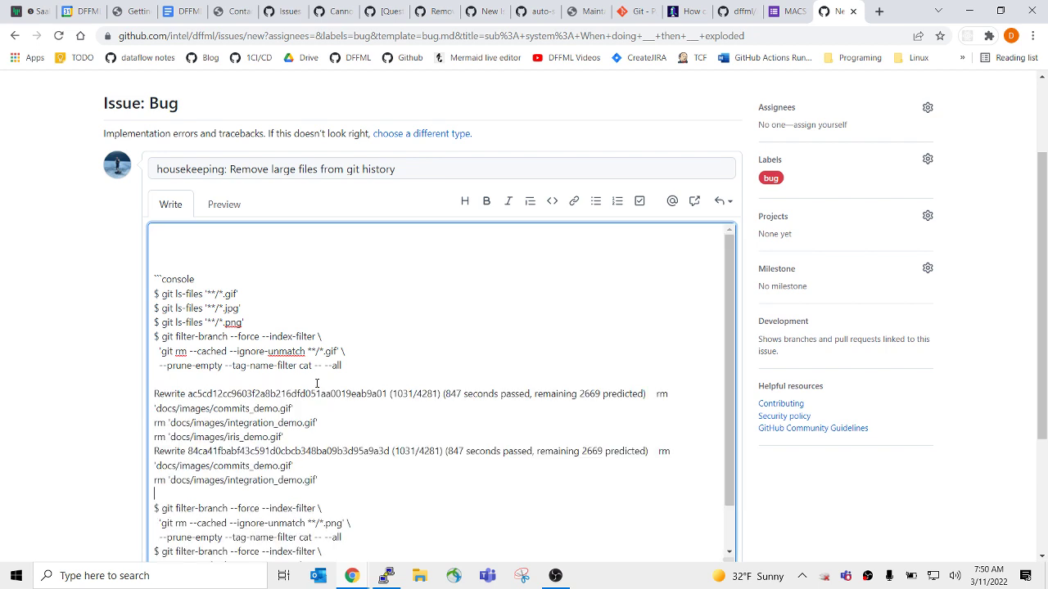
Tidy the blank lines, add a '..' line after the output, and remove the leading blank lines.
key(BackSpace)
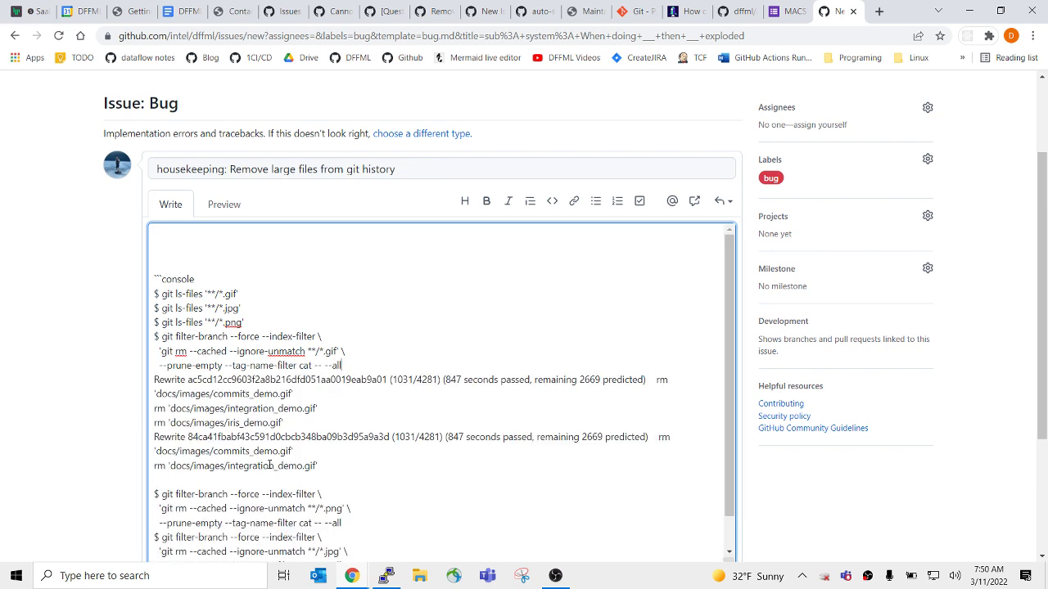
key(BackSpace)
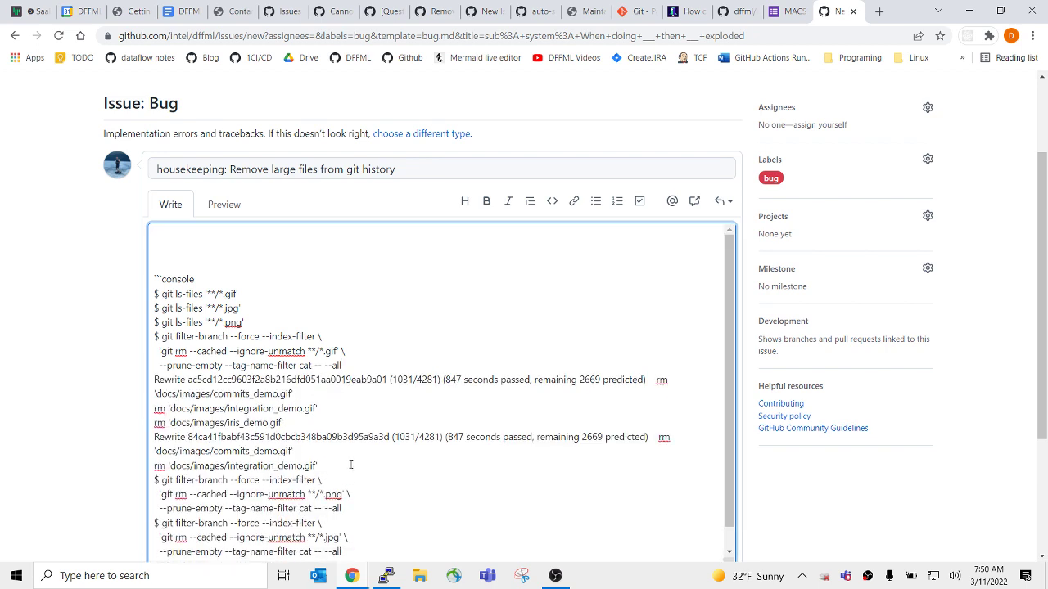
key(Return)
text(...)
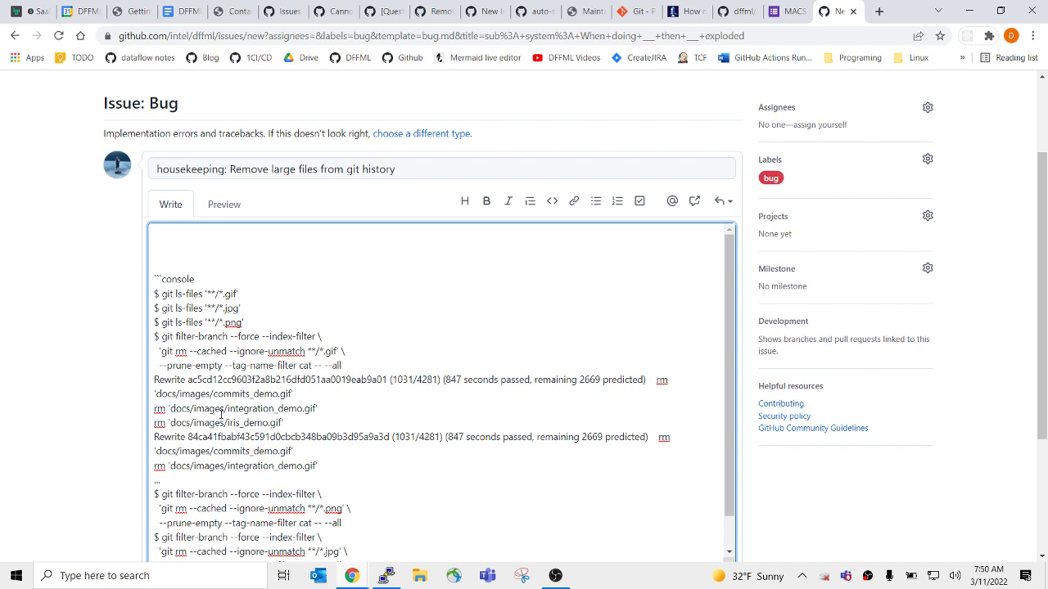
scroll(107, 388, up, 2)
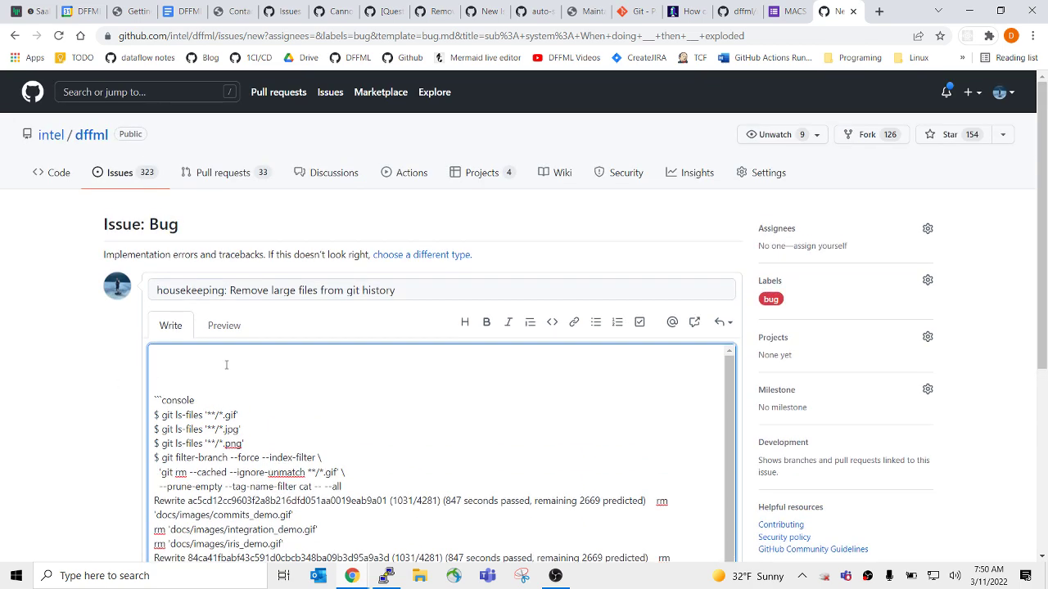
key(Delete)
key(Delete)
key(Delete)
scroll(70, 393, down, 3)
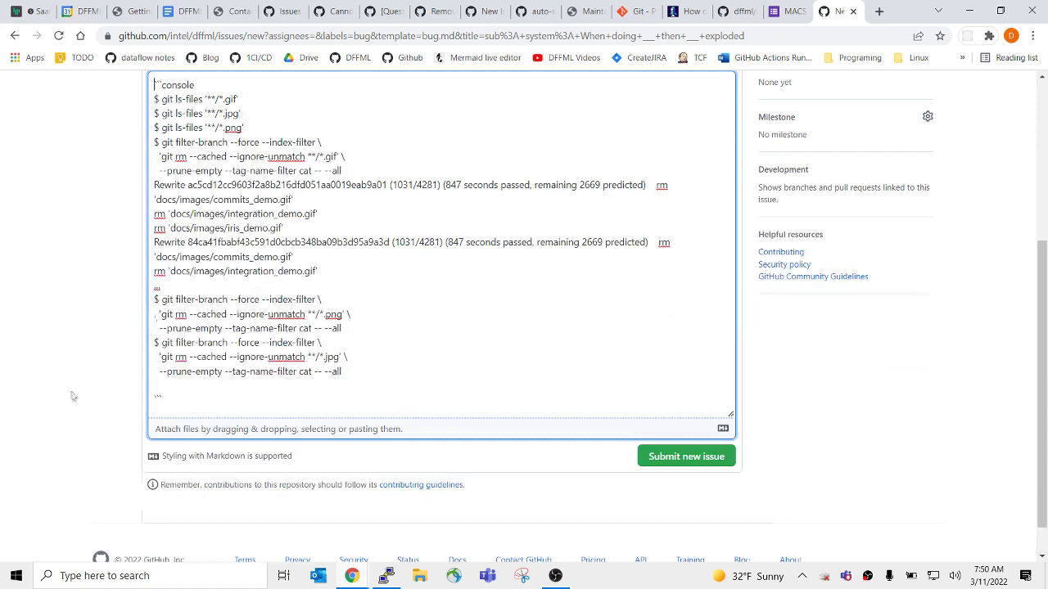
click(415, 379)
scroll(745, 484, up, 2)
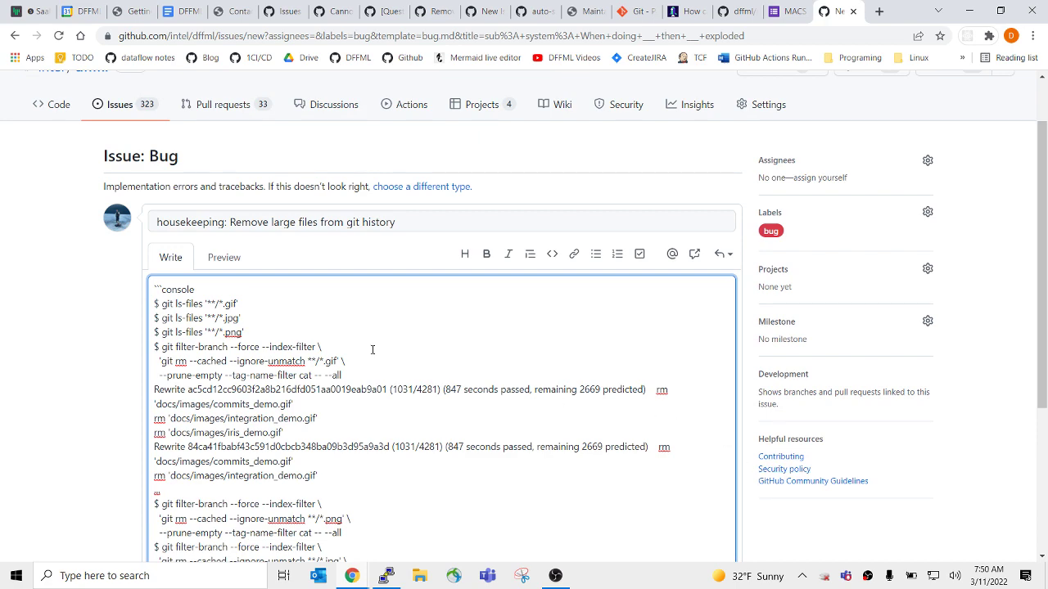
scroll(70, 379, down, 3)
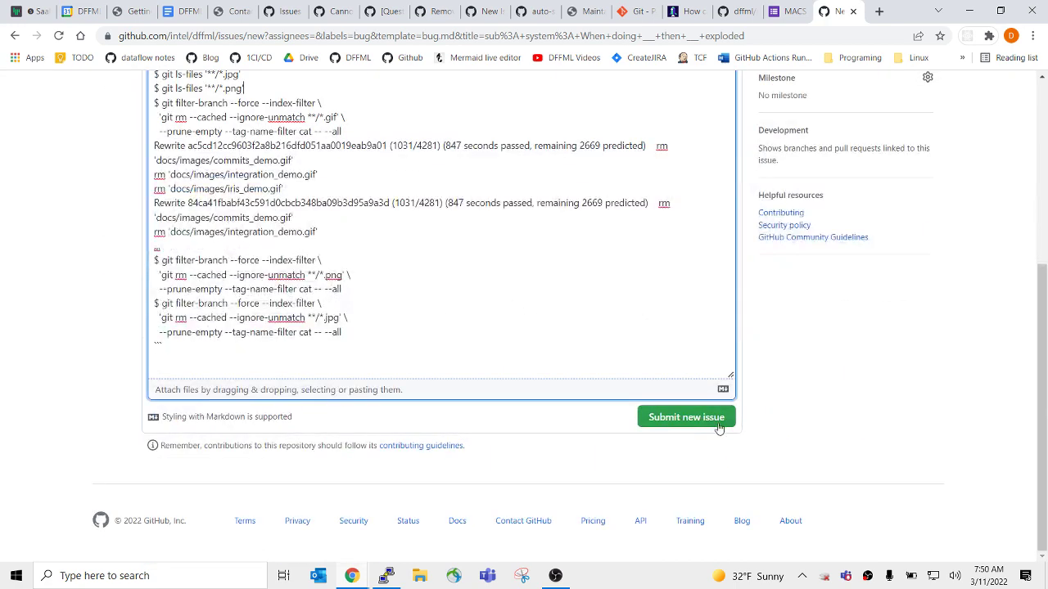
Submit the new issue and open its first comment's options.
click(705, 421)
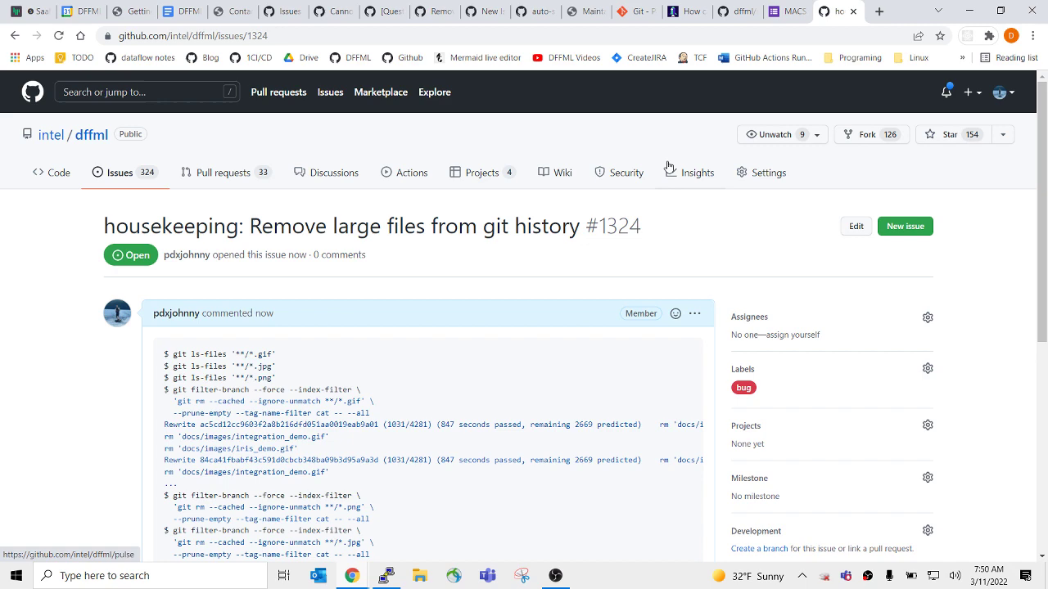
click(694, 314)
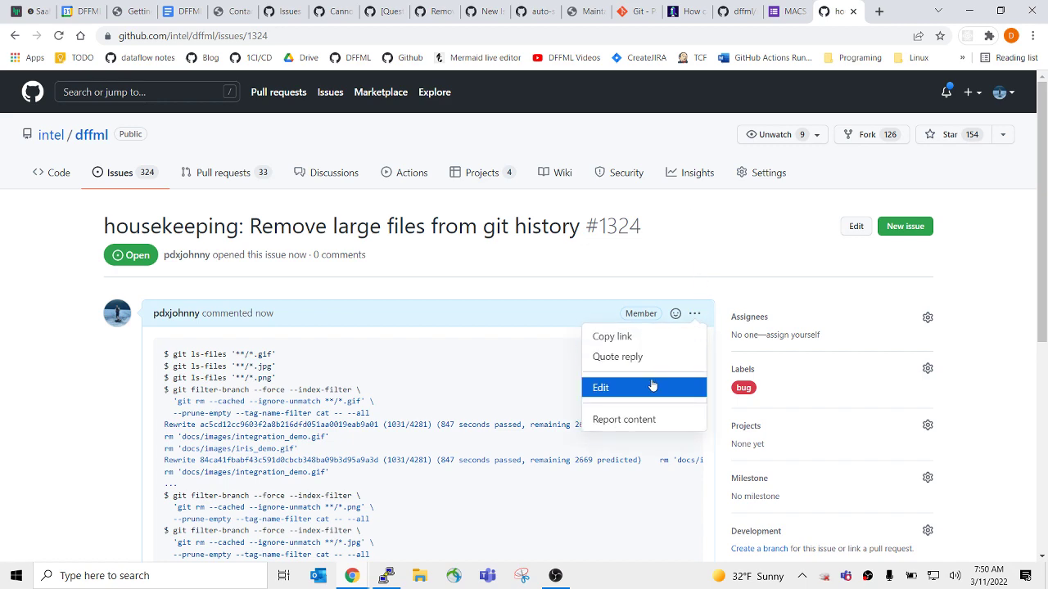
key(alt+Tab)
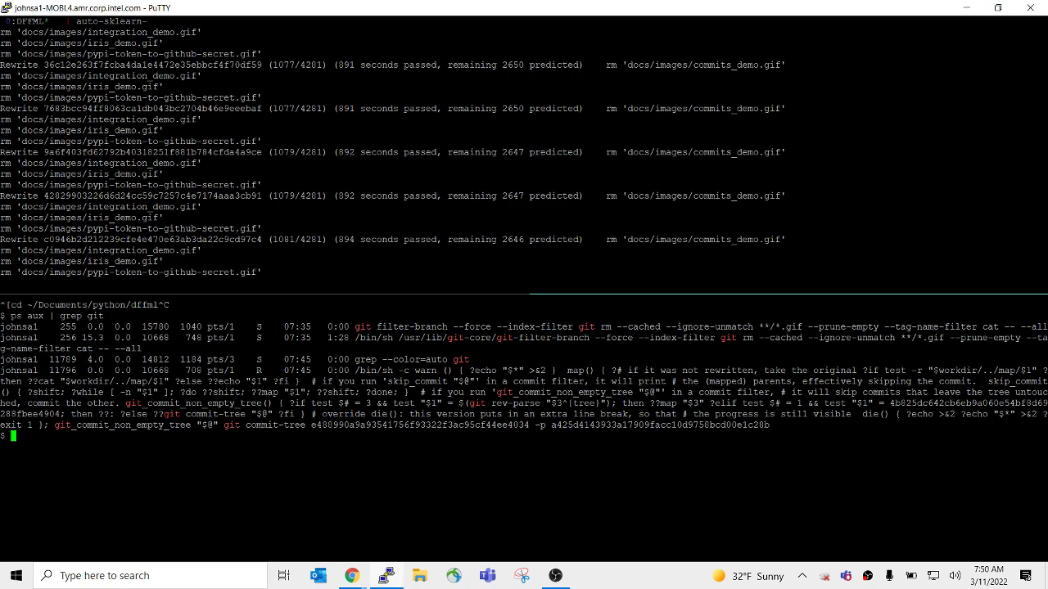
key(alt+Tab)
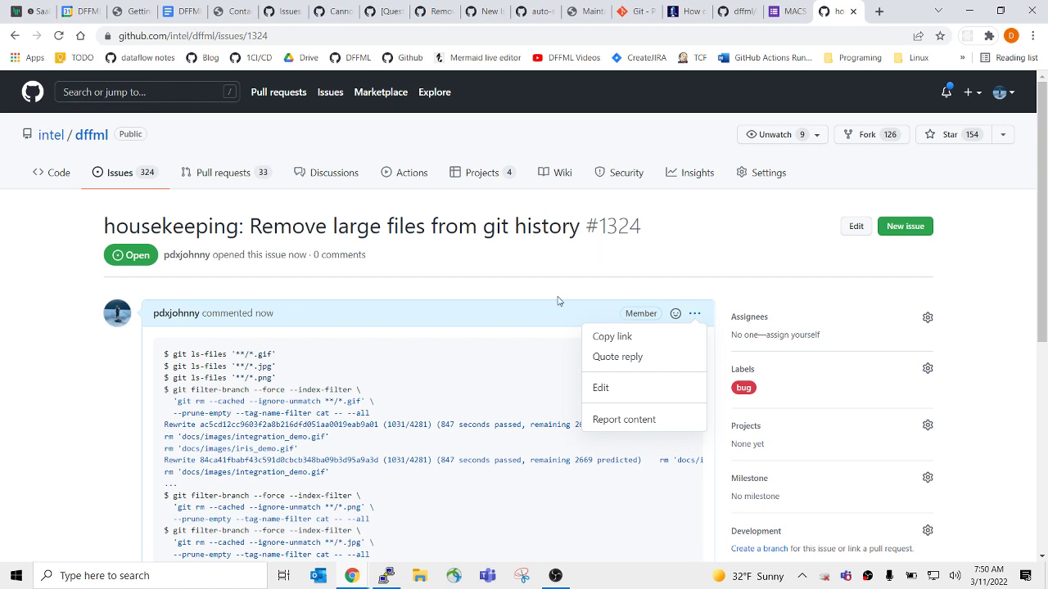
Assign the issue to yourself and add the housekeeping label alongside bug.
click(782, 334)
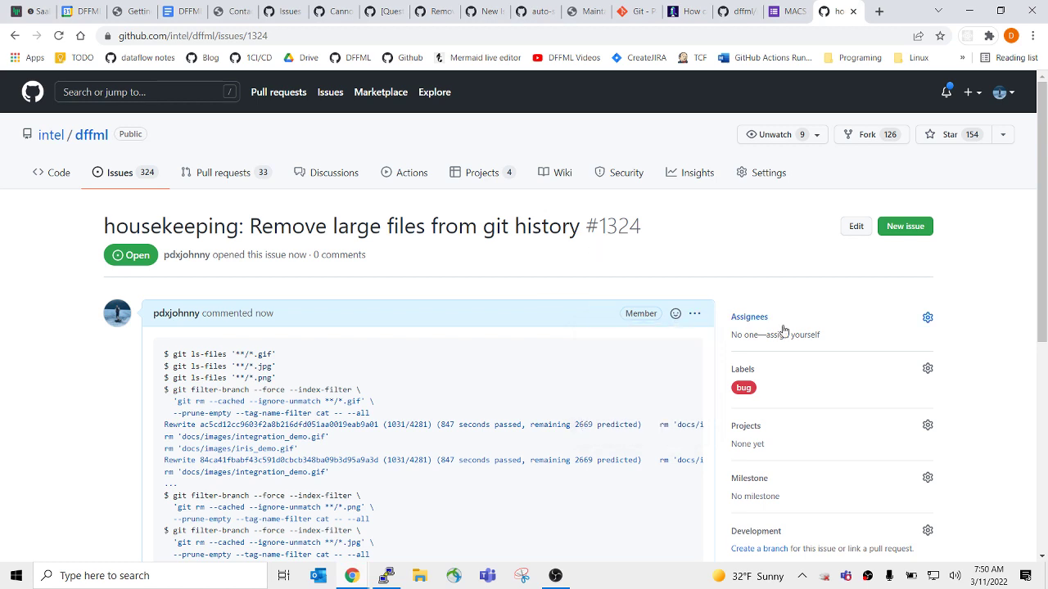
click(807, 377)
text(house)
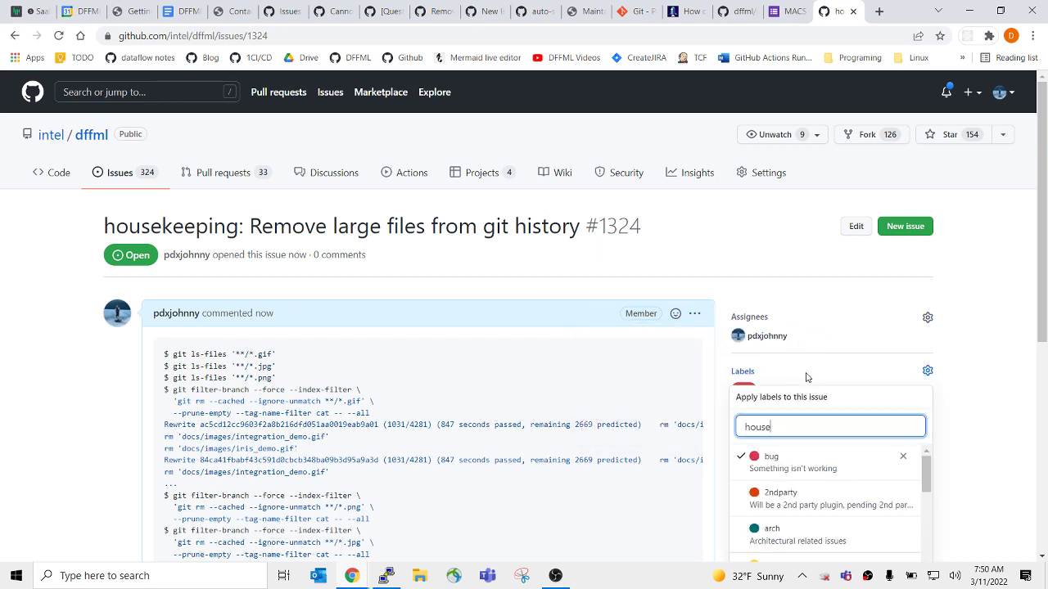
click(380, 367)
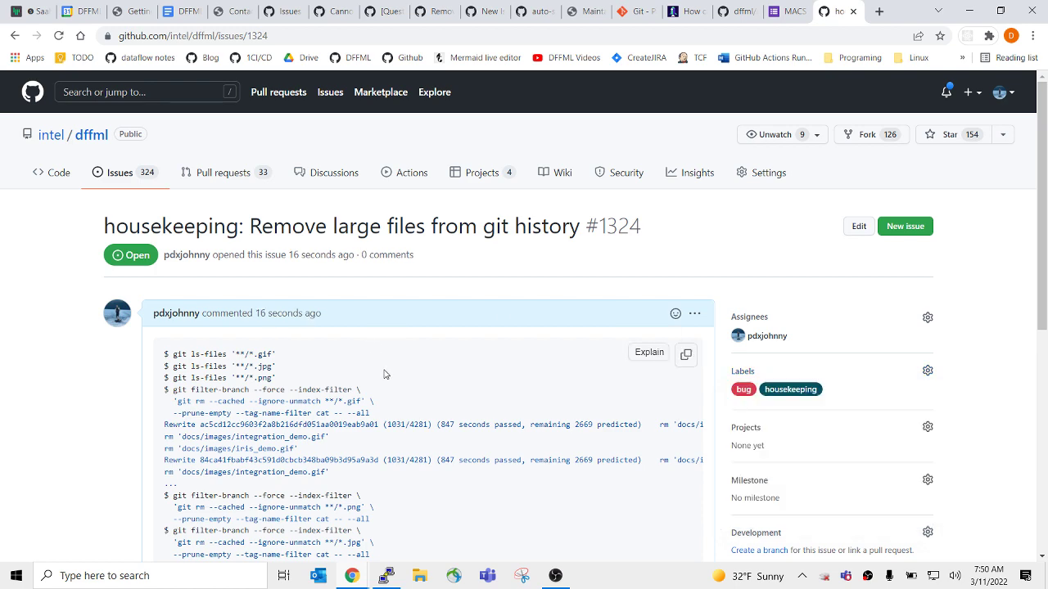
scroll(392, 401, down, 3)
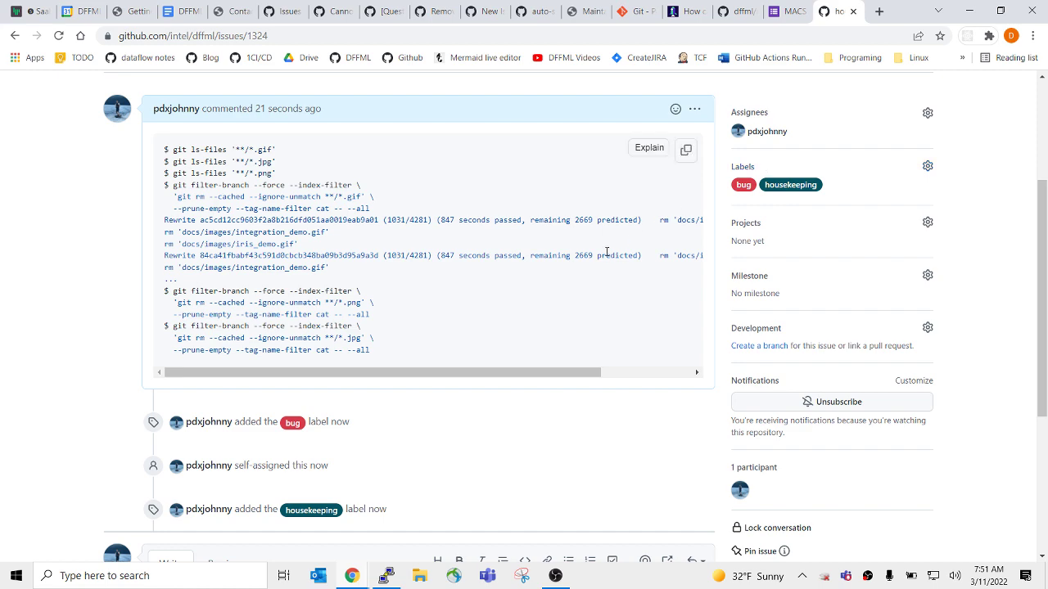
scroll(610, 252, up, 3)
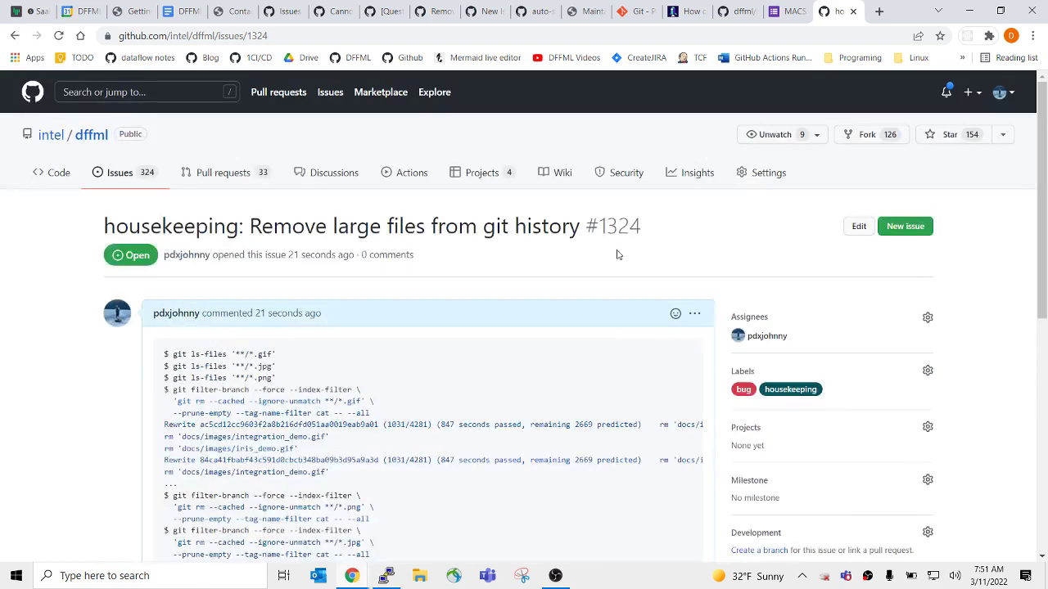
Filter the repository's issues by 'gsoc' and open 'gsoc: project: Adding Time-Series Forecasting Support'.
click(124, 173)
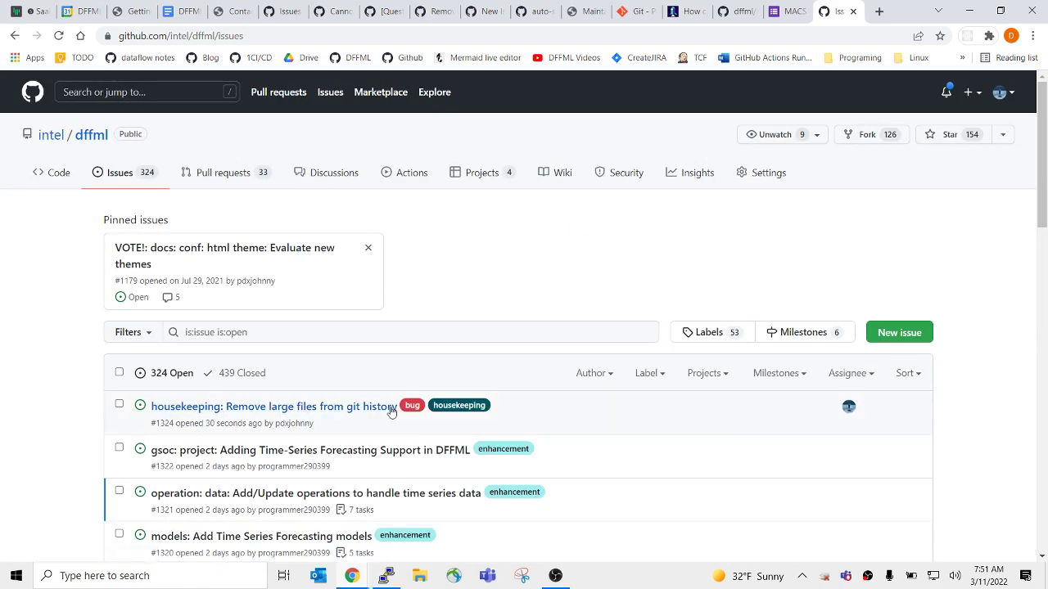
click(268, 332)
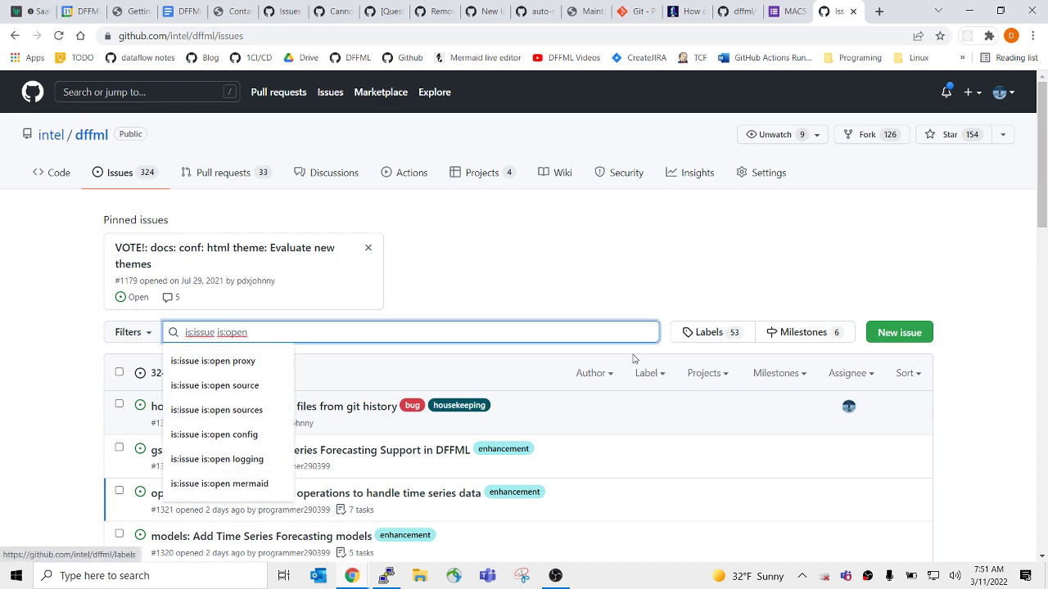
text(gsoc)
key(Return)
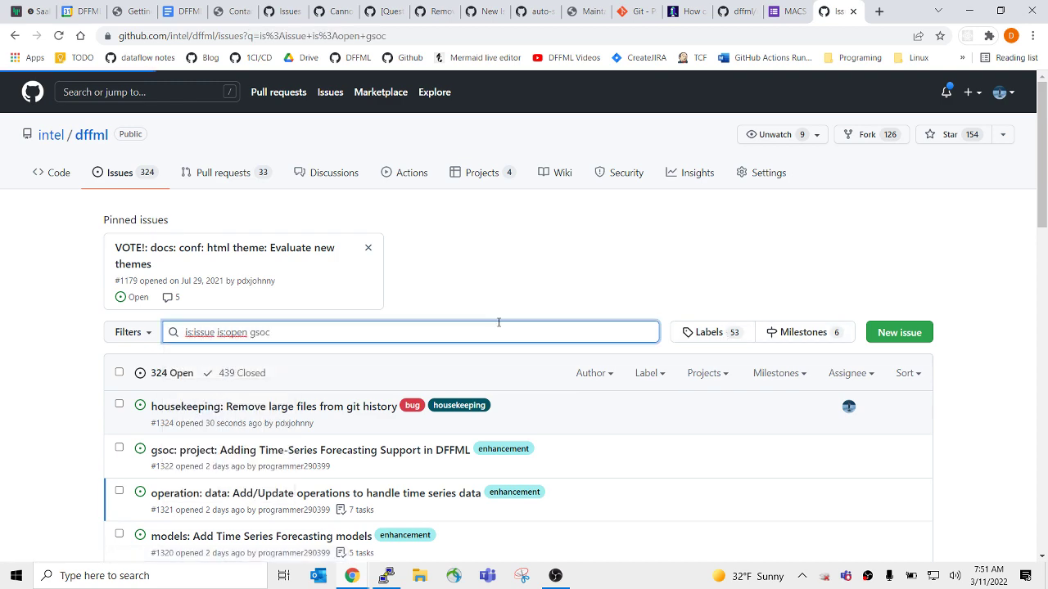
scroll(499, 328, down, 3)
scroll(287, 262, up, 2)
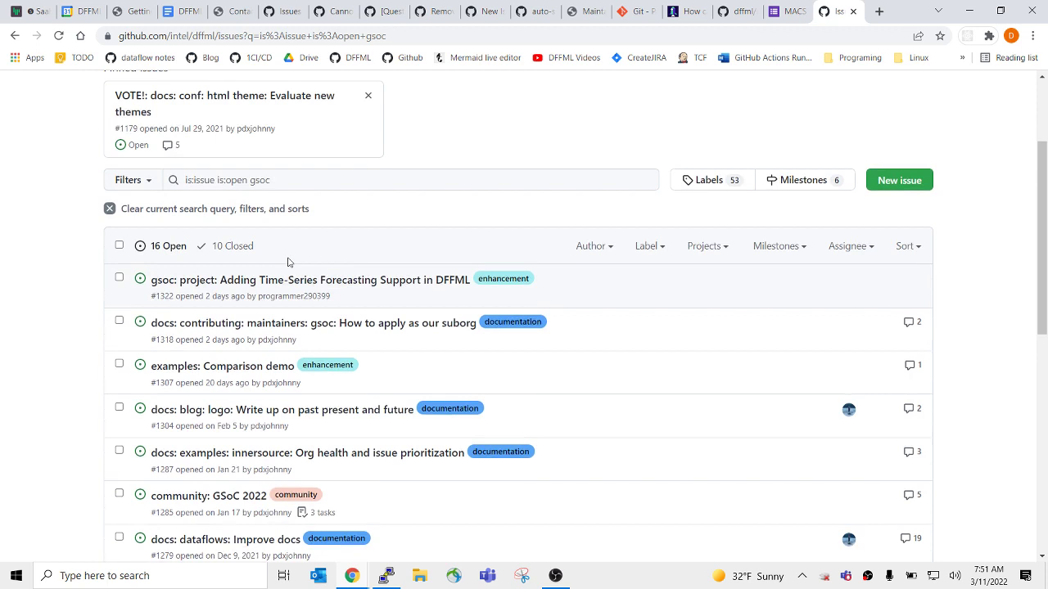
click(259, 303)
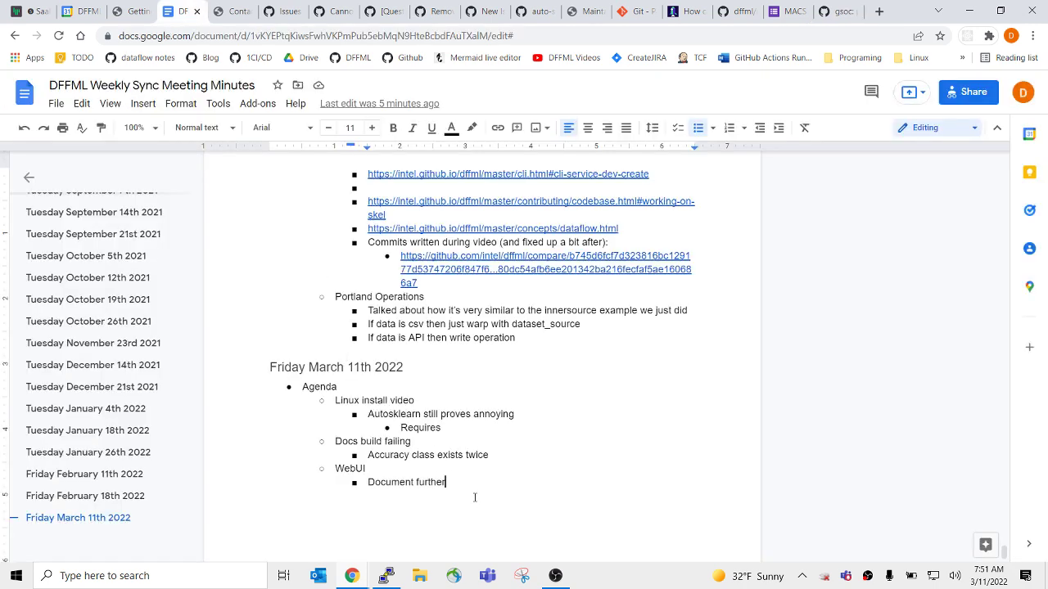
Add a 'GSoC' topic bullet with a sub-bullet noting a contributor's created project is not an idea.
key(Return)
key(shift+Tab)
text(GS)
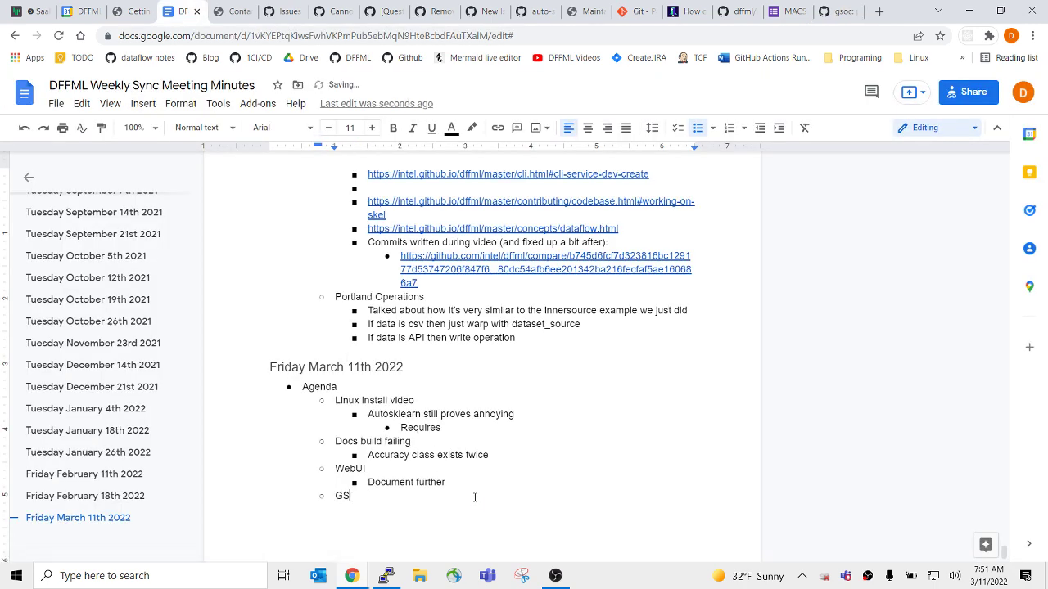
text(oC)
key(Return)
key(Tab)
text(Project Saahil Created)
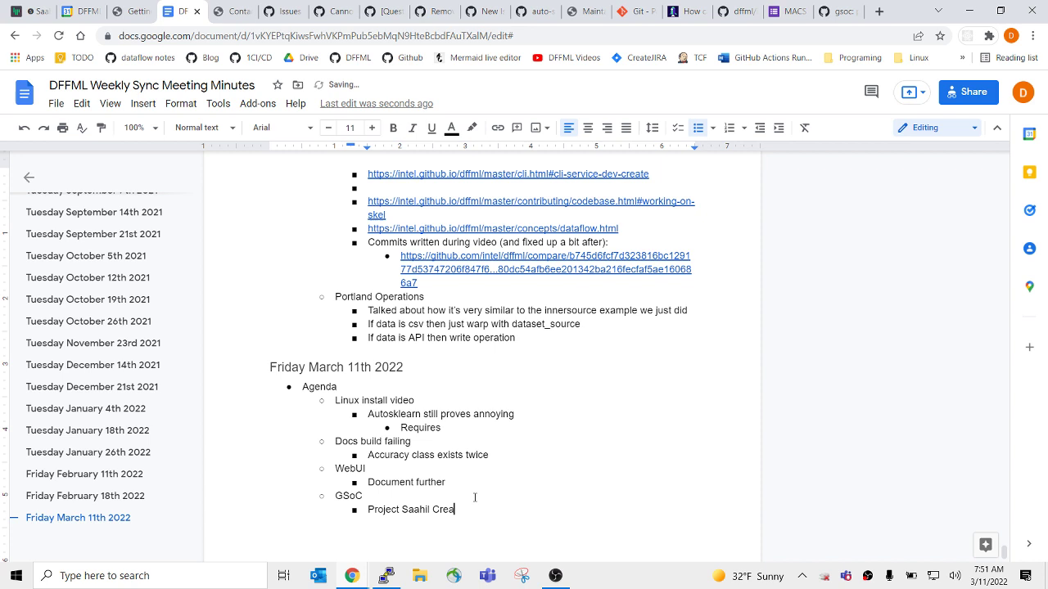
text(reated is not )
text(idea)
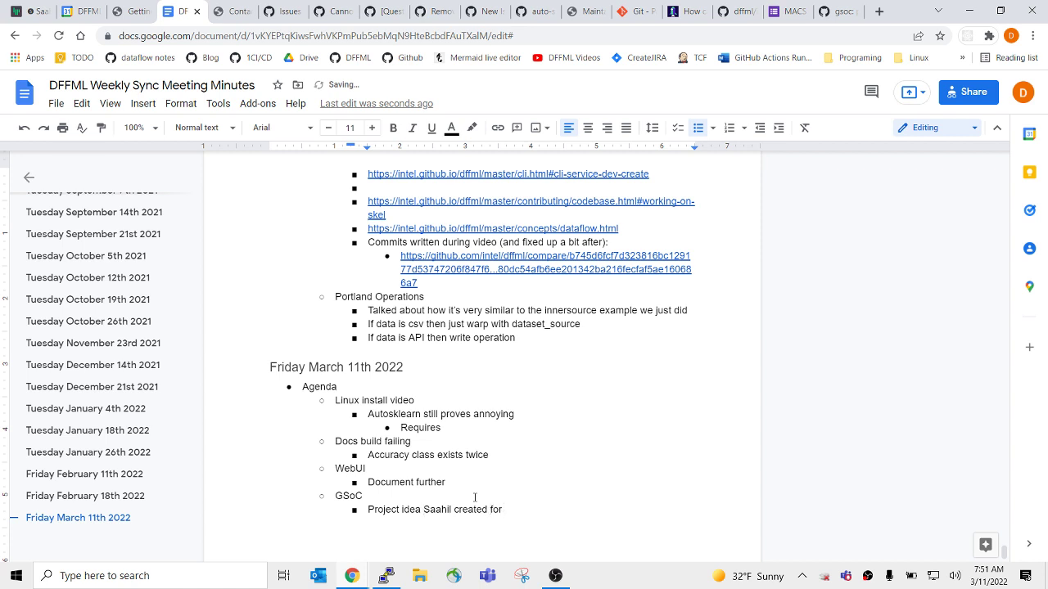
Finish the note with 'time-series' and 'could not add GSoC', then open the repository code.
click(839, 10)
key(ctrl+1)
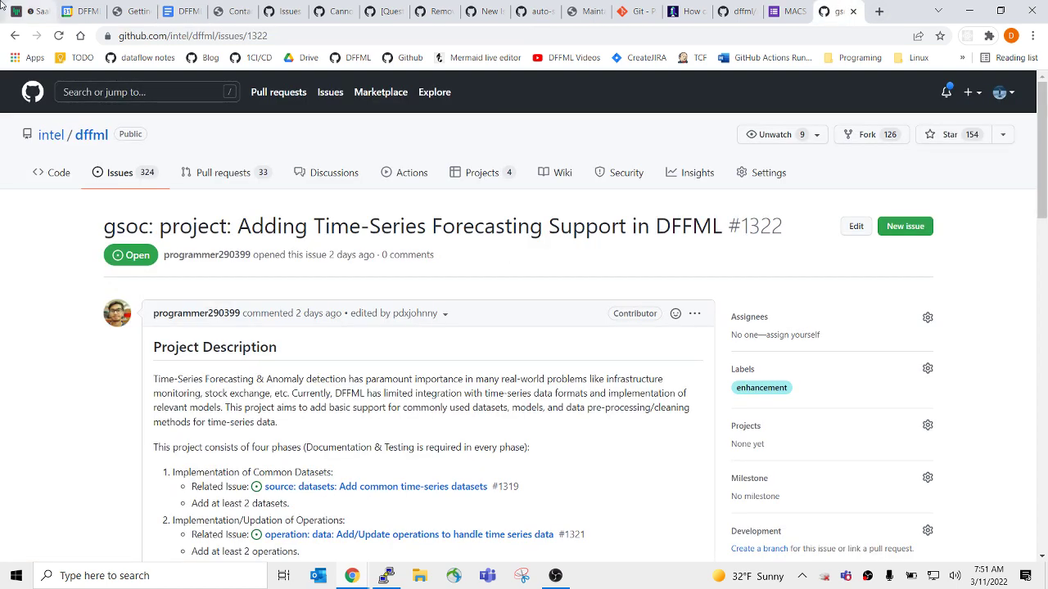
key(ctrl+Tab)
key(ctrl+Tab)
key(ctrl+Tab)
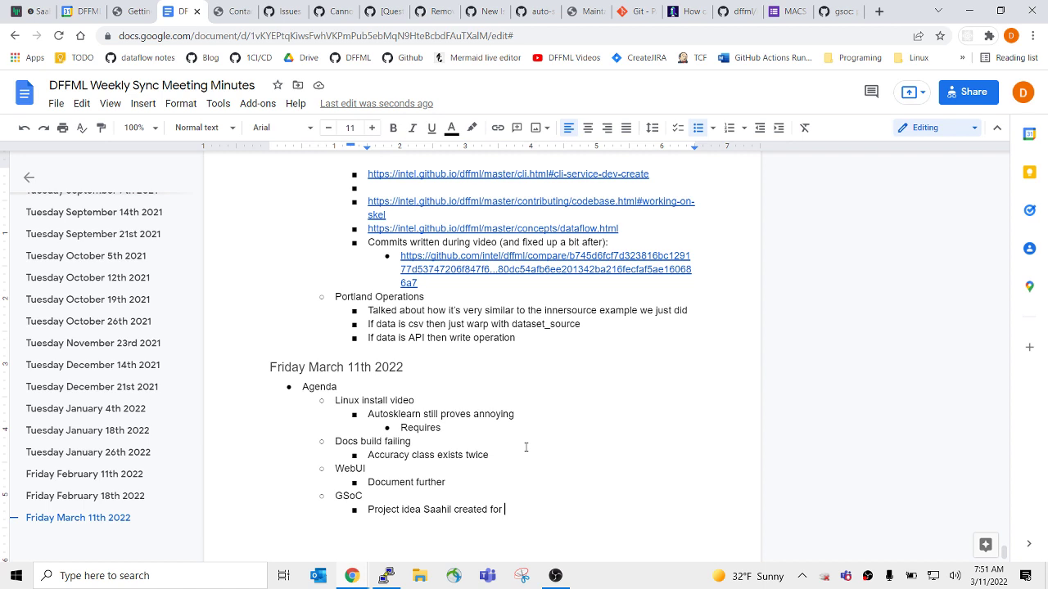
text(time)
key(BackSpace)
text(-series)
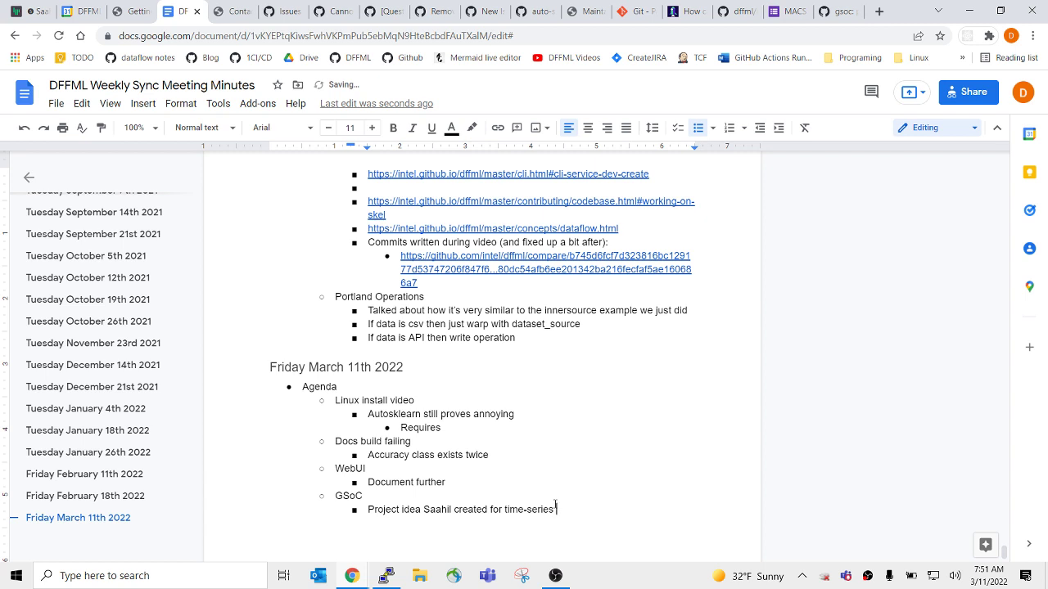
key(alt)
click(556, 505)
text(could not add GSoC tag)
click(836, 11)
middle_click(58, 172)
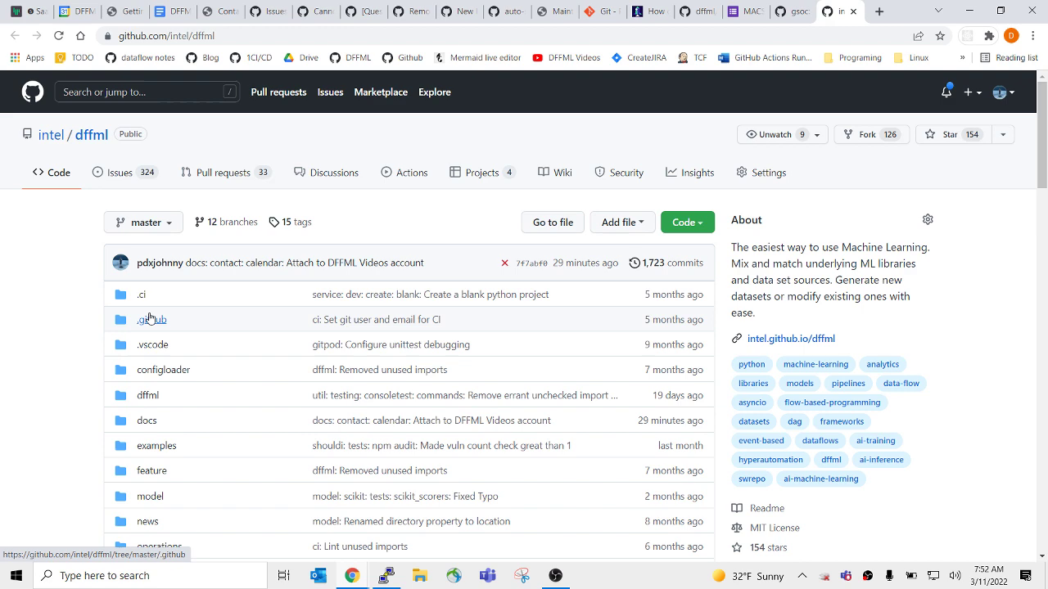
Create a new file gsoc_project_idea.md in .github/ISSUE_TEMPLATE with pasted template content.
click(151, 320)
click(208, 319)
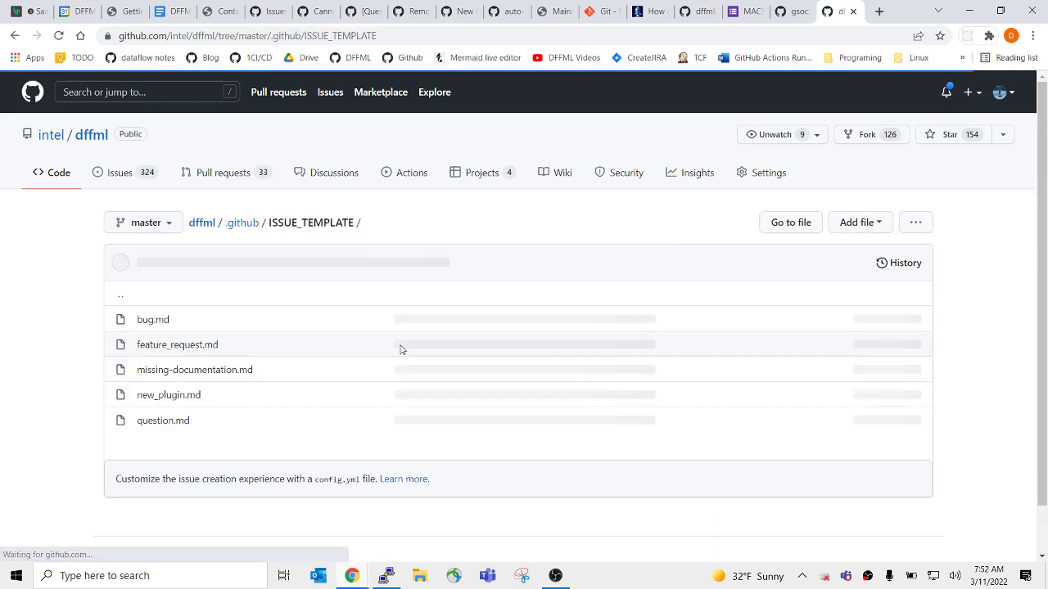
click(170, 401)
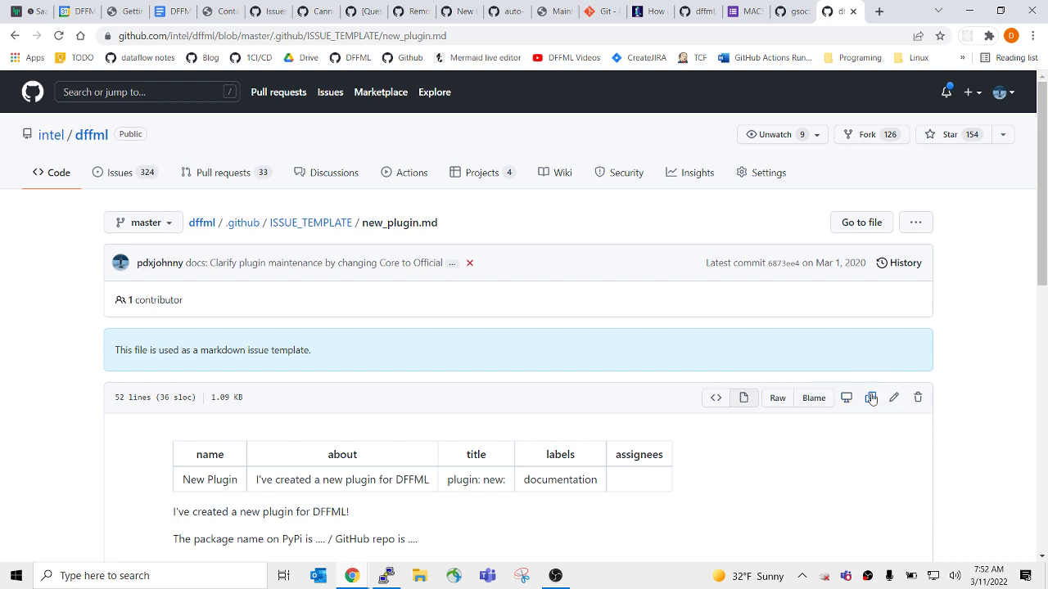
click(328, 223)
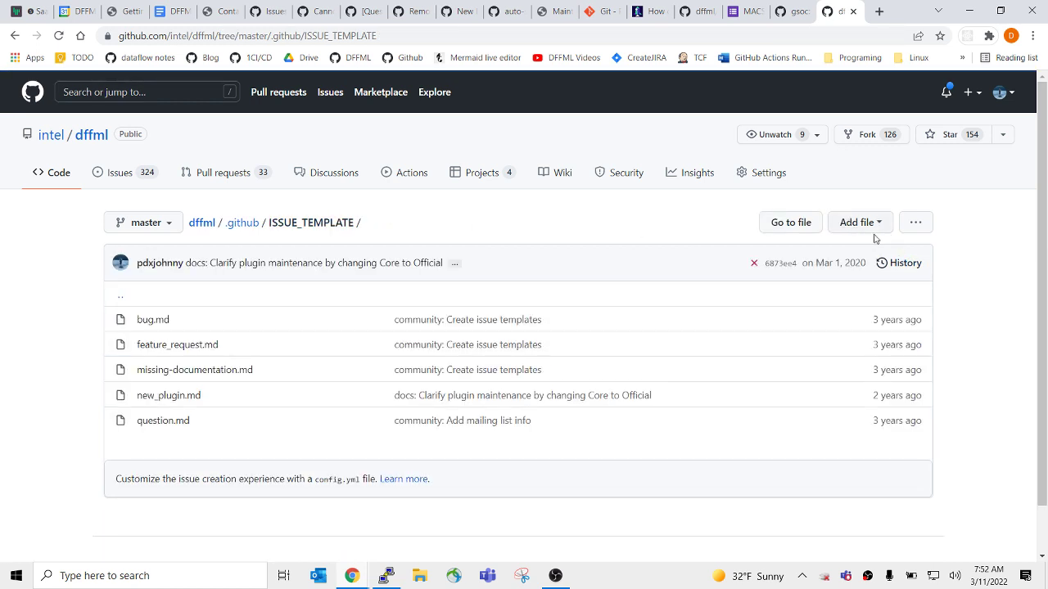
click(848, 222)
click(815, 267)
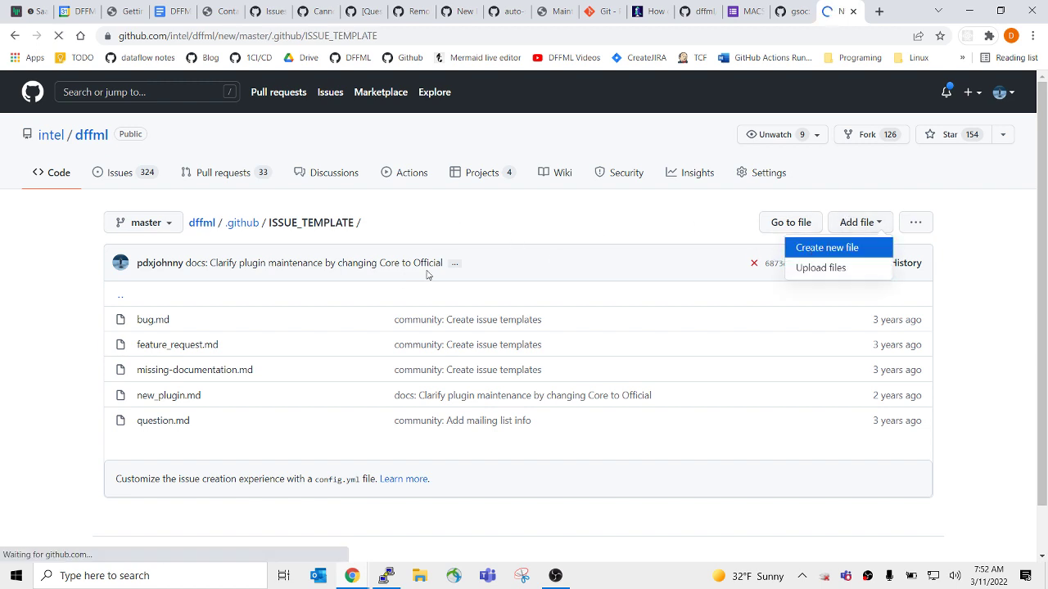
text(gsoc_)
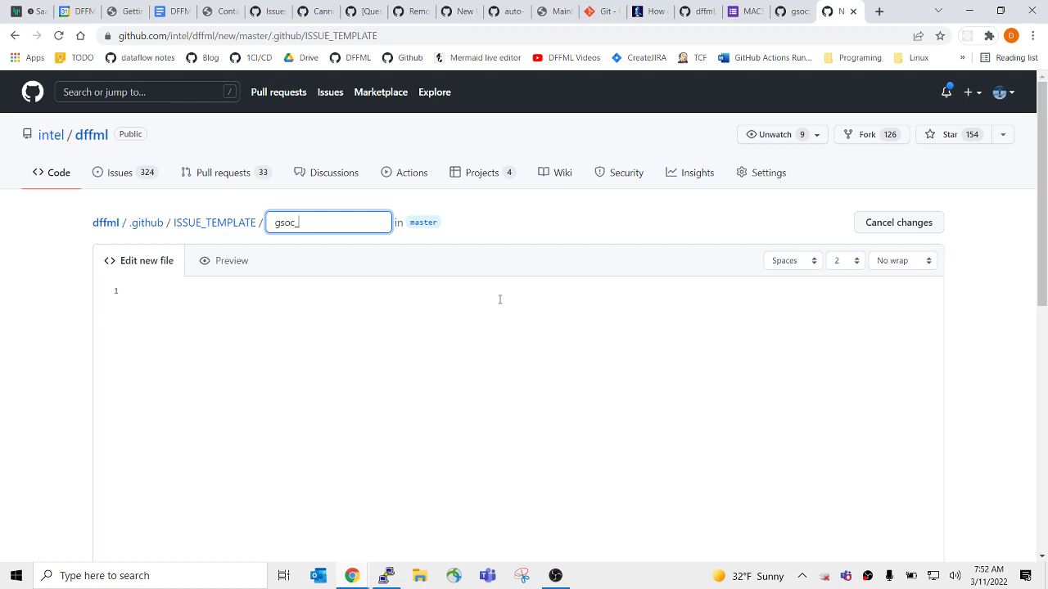
text(project_idea.md)
click(452, 377)
key(ctrl+v)
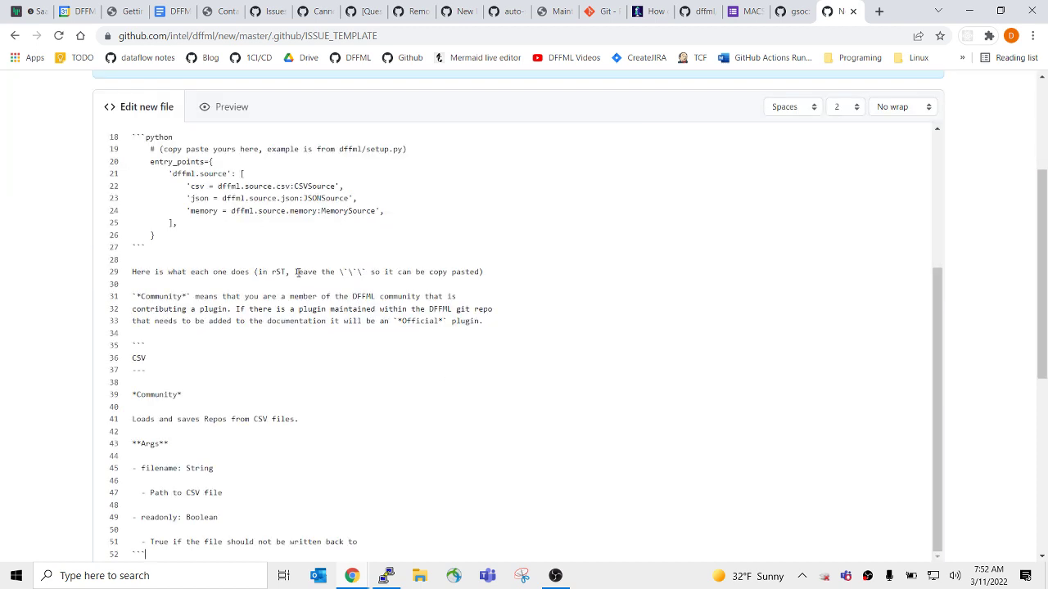
scroll(187, 163, up, 6)
Copy the project idea template from the gsoc 'How to apply as our suborg' issue.
click(136, 176)
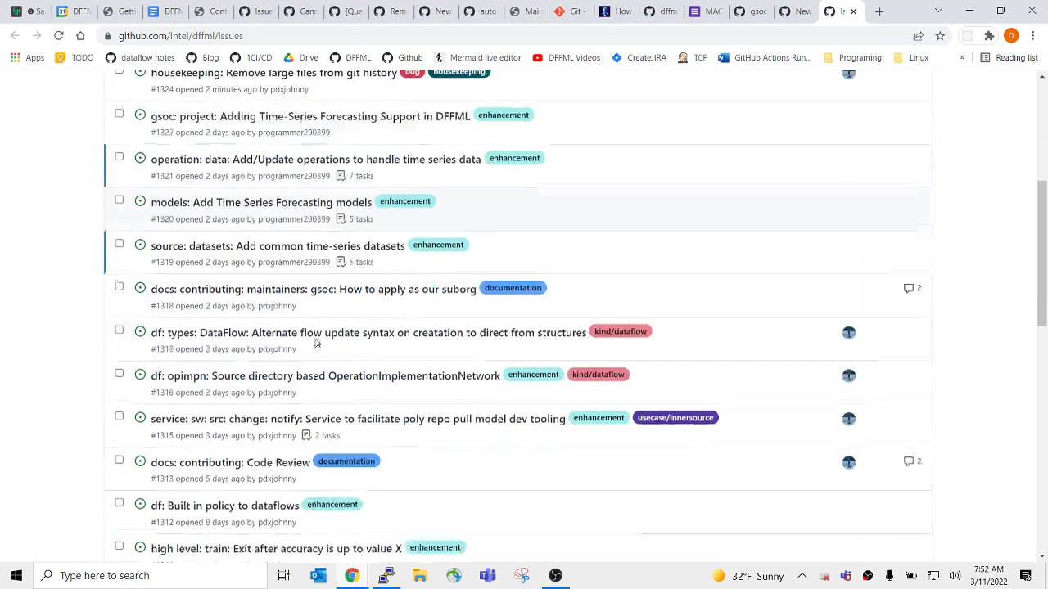
scroll(325, 315, up, 3)
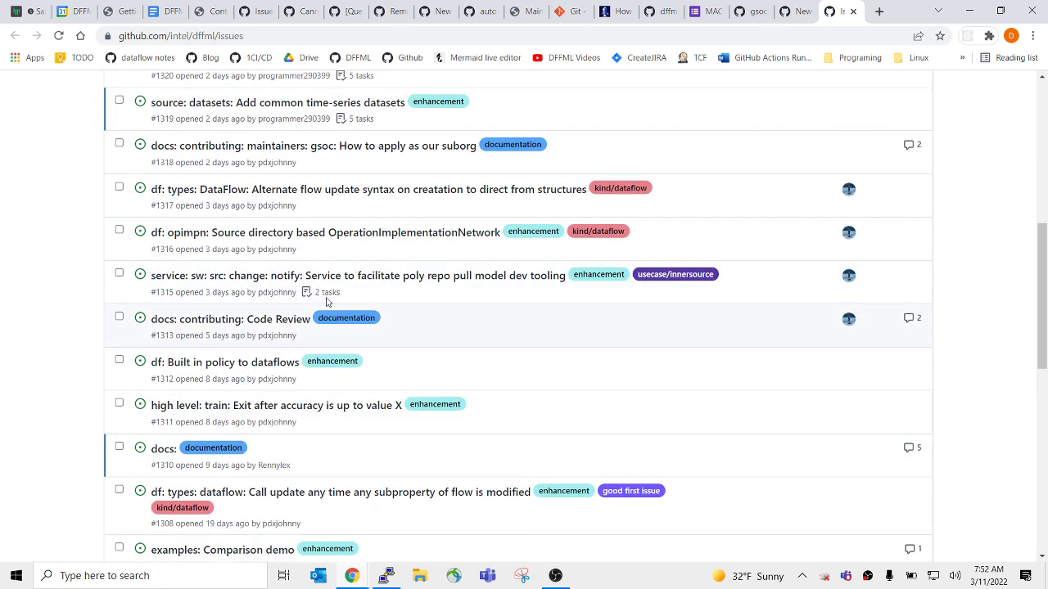
scroll(207, 319, up, 3)
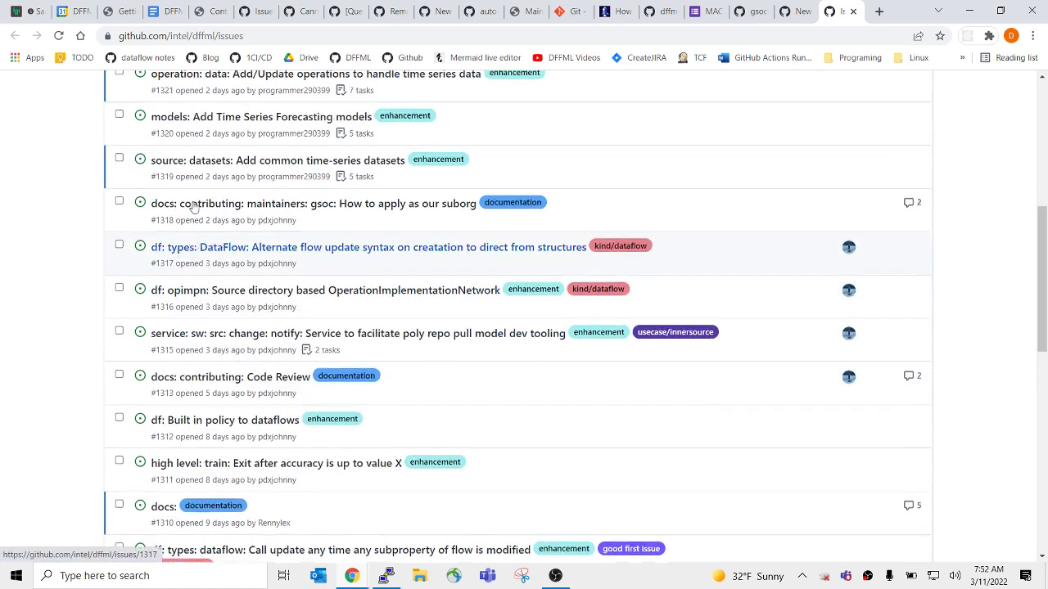
click(297, 350)
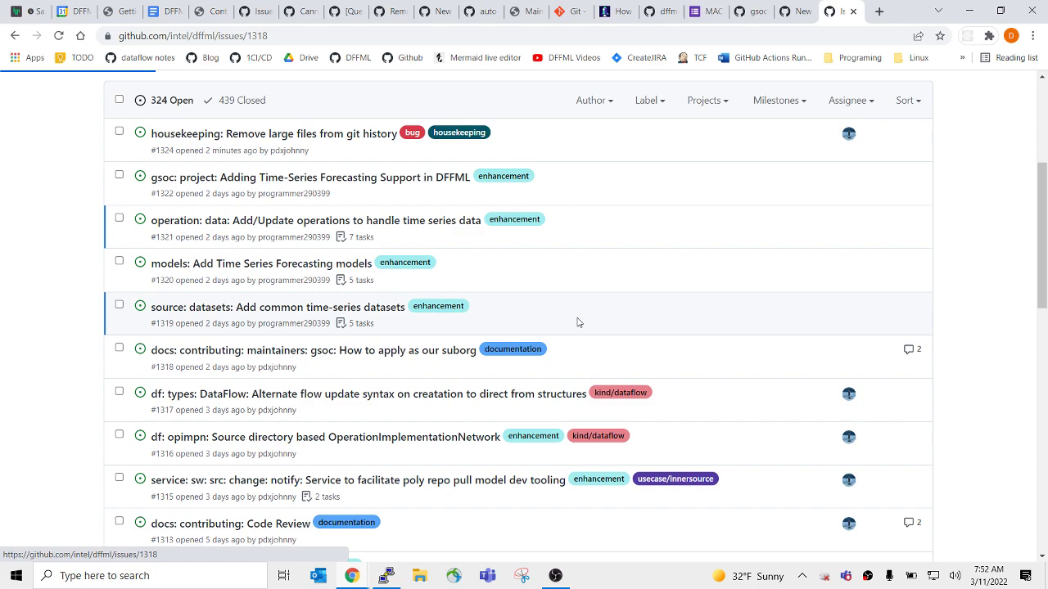
scroll(557, 344, down, 1)
scroll(556, 360, down, 10)
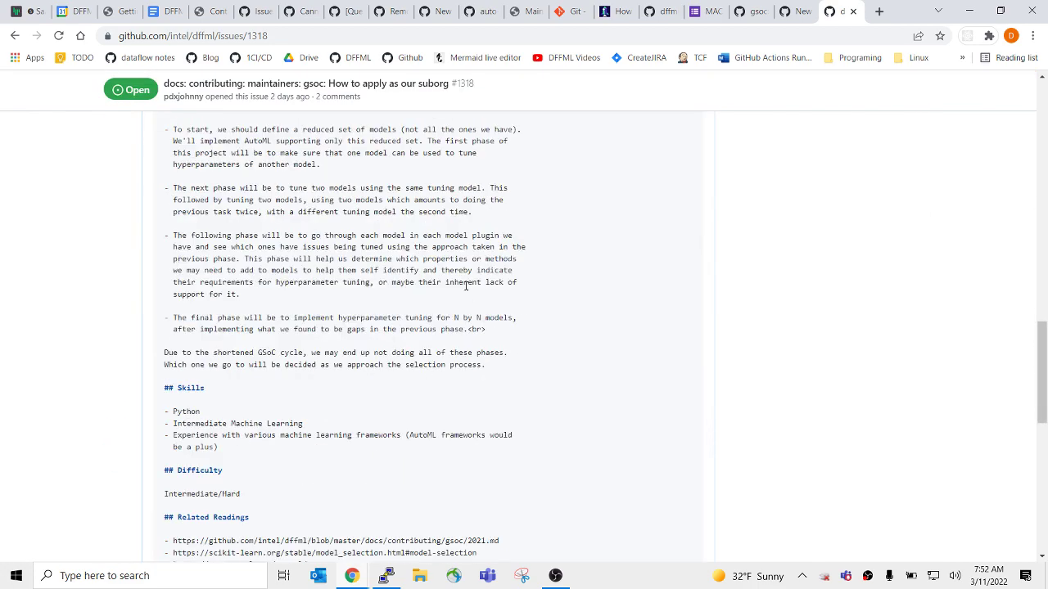
scroll(627, 265, up, 5)
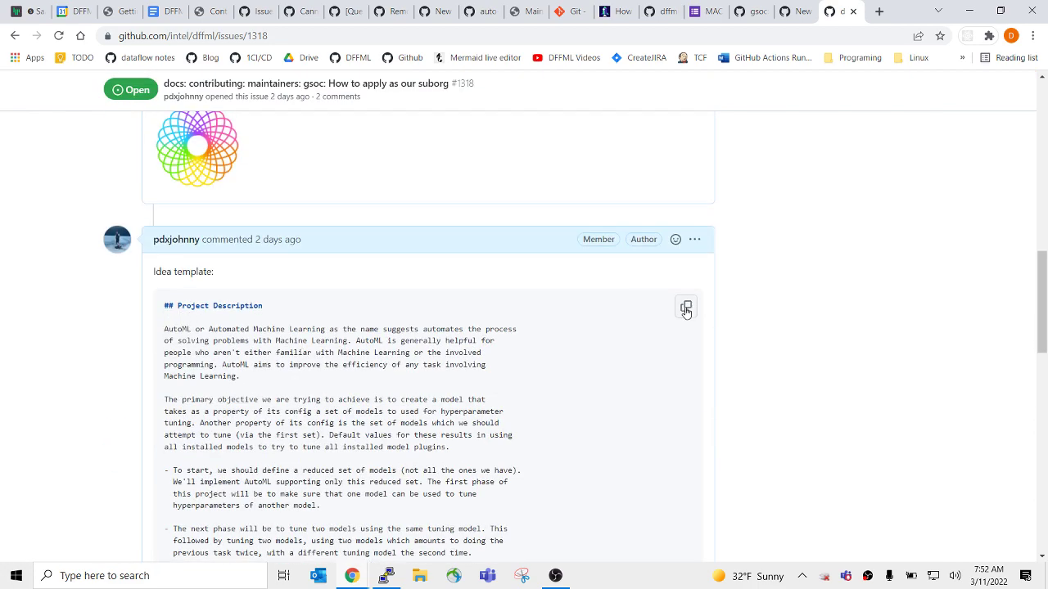
click(686, 306)
Replace the file content with the copied idea template and duplicate the second potential-mentor line.
click(793, 11)
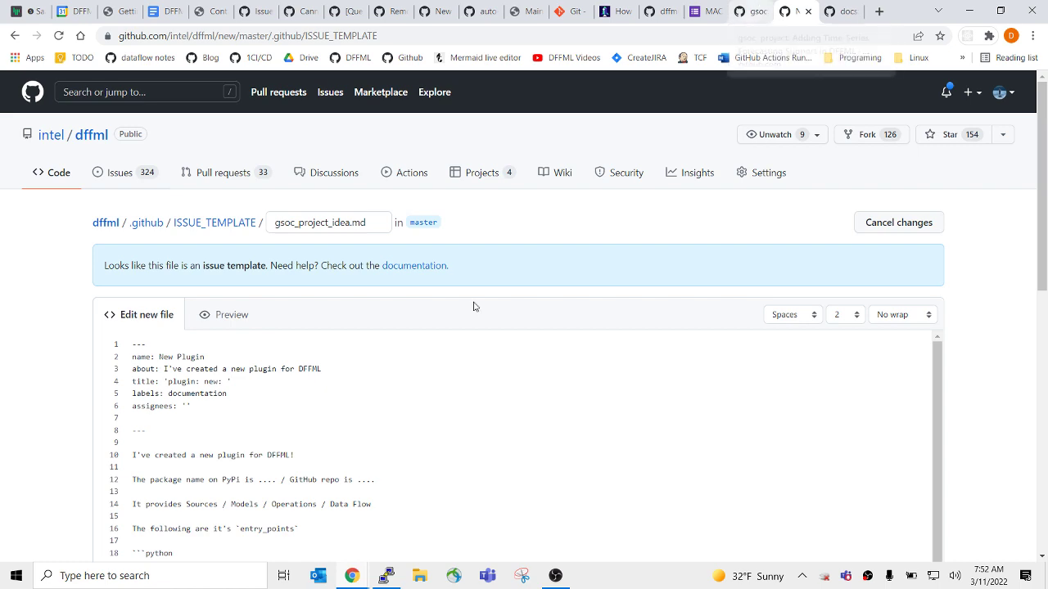
scroll(250, 442, down, 2)
scroll(265, 396, up, 2)
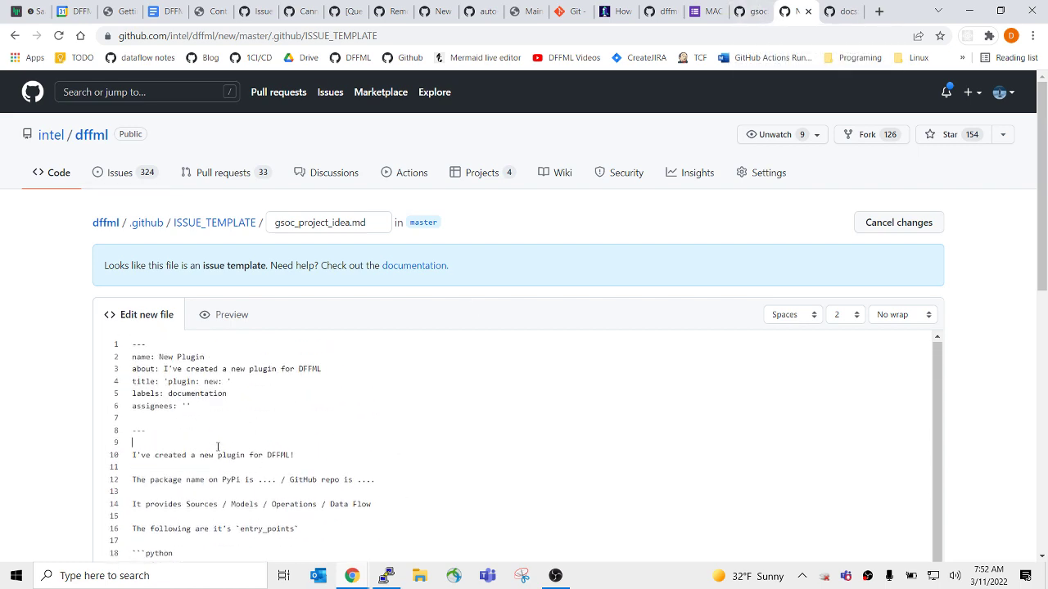
key(ctrl+a)
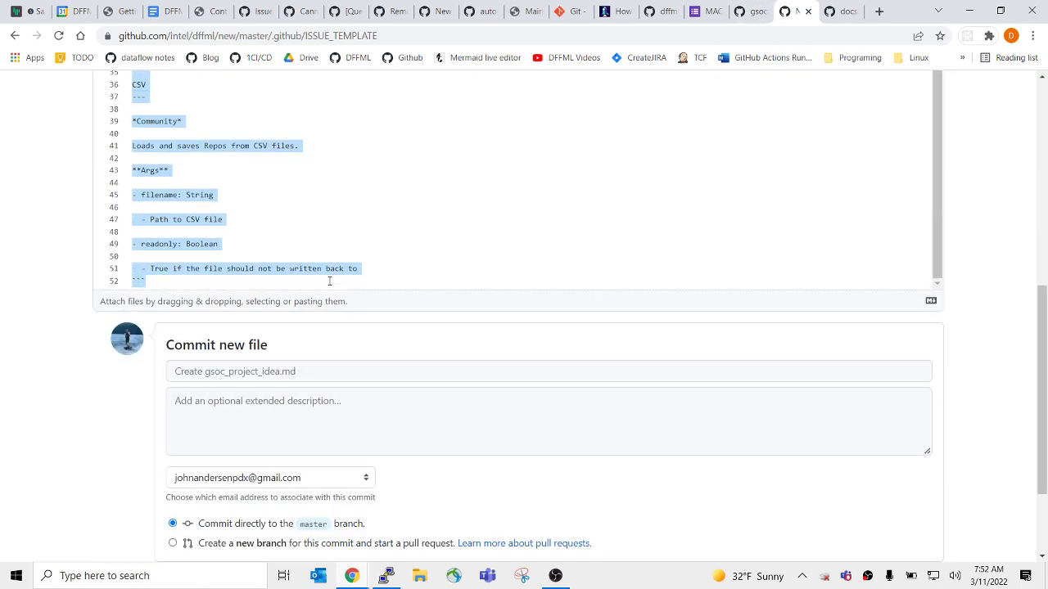
scroll(328, 294, down, 2)
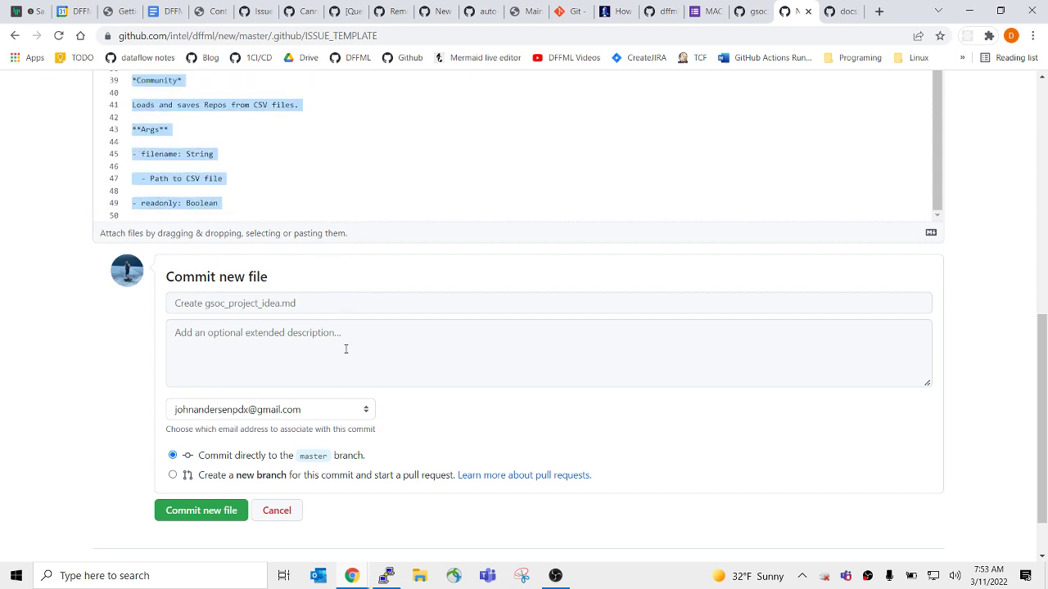
scroll(272, 179, down, 1)
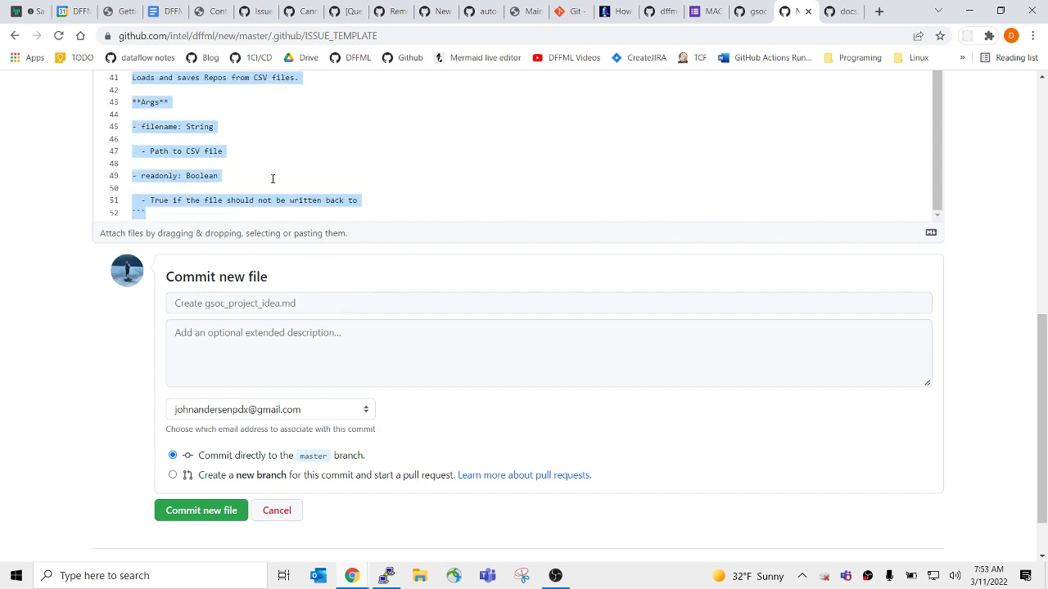
key(ctrl+v)
scroll(141, 475, up, 3)
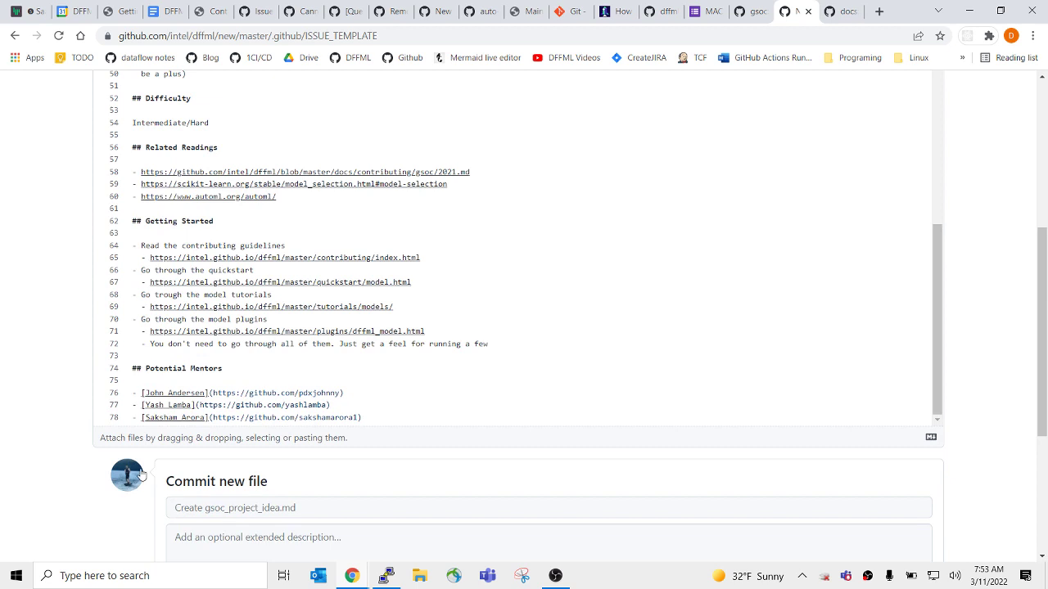
triple_click(391, 407)
key(ctrl+c)
key(ctrl+v)
key(ctrl+v)
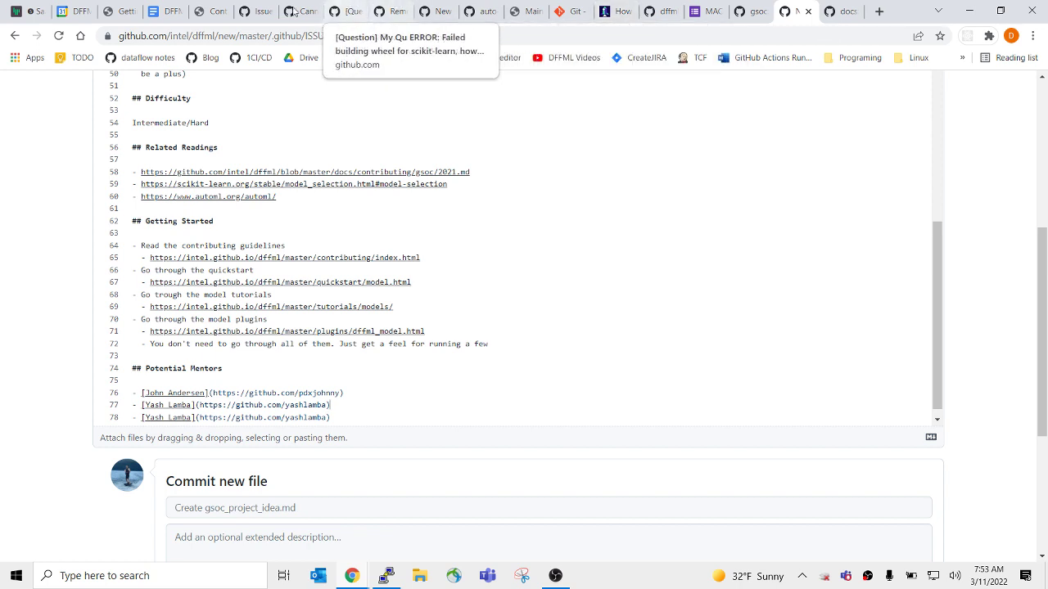
Copy a Gitter participant's username and set it as line 77's mentor profile handle and display name.
click(6, 8)
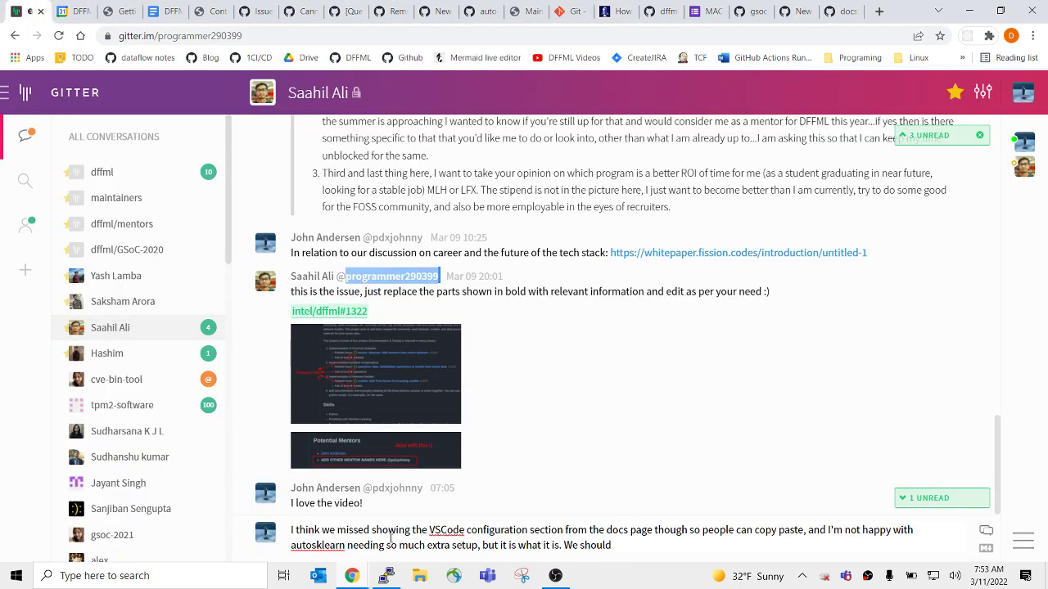
right_click(424, 278)
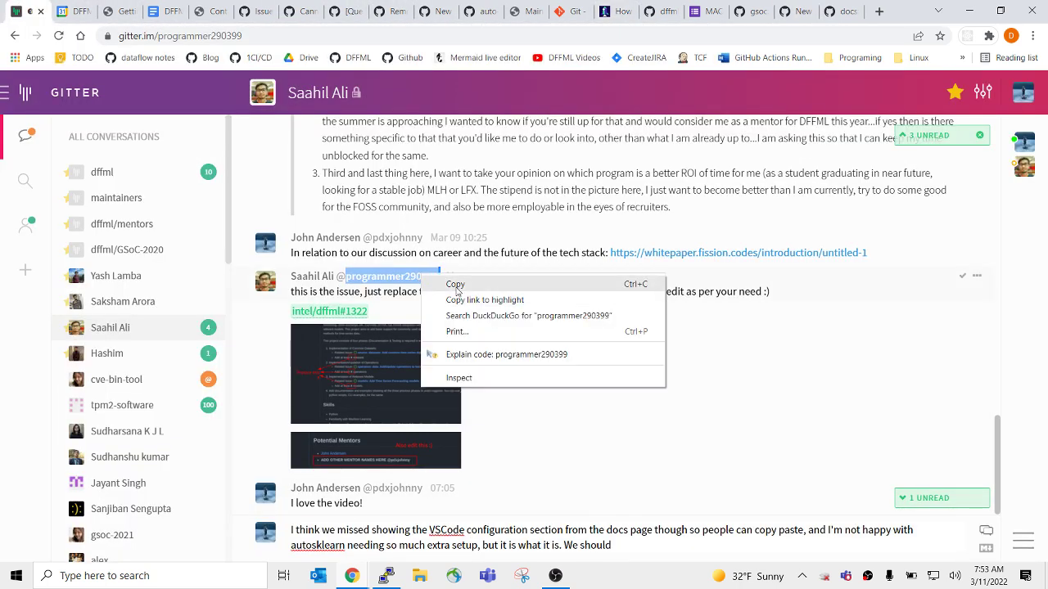
click(449, 284)
click(828, 10)
click(809, 10)
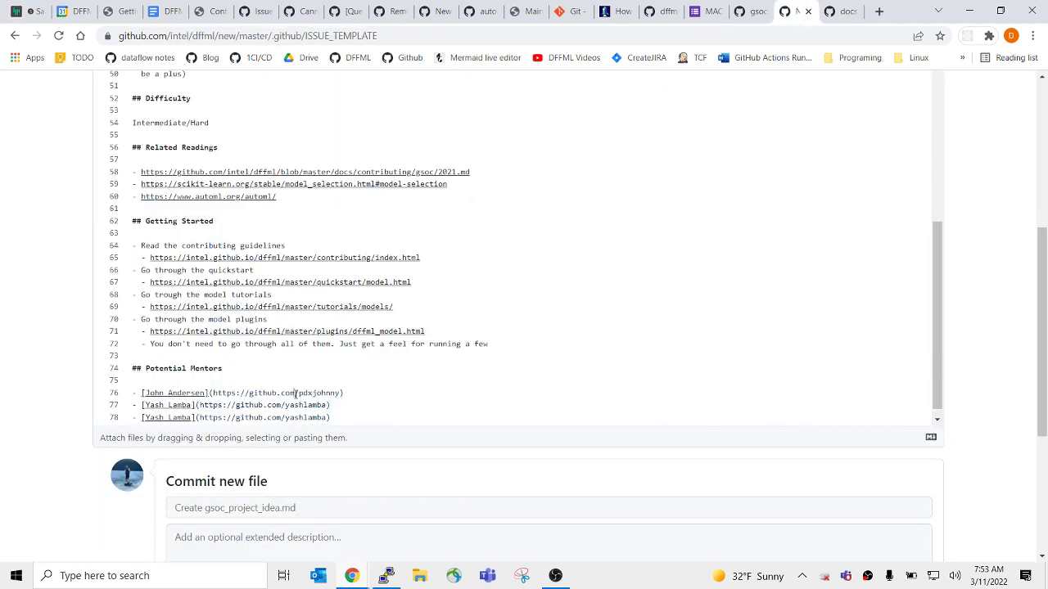
double_click(306, 406)
key(ctrl+v)
drag(193, 406, 147, 406)
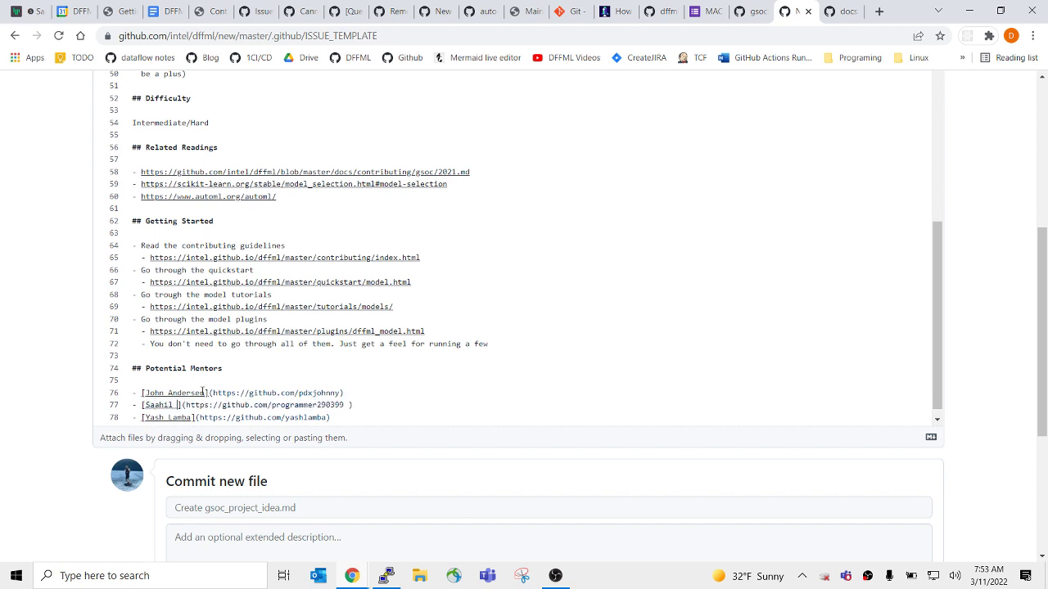
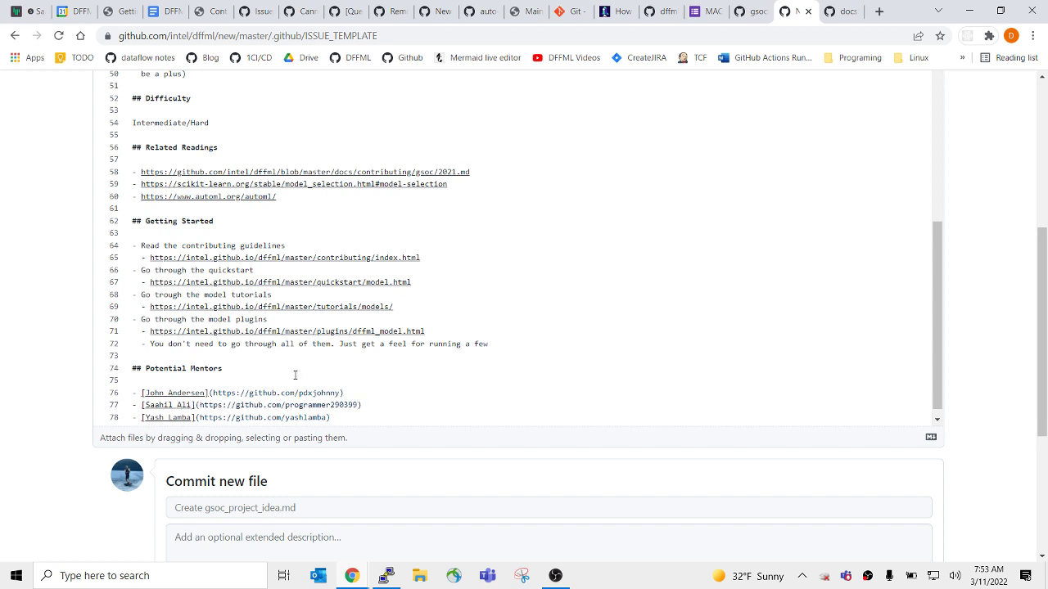
Open DFFML's docs/contributing/gsoc/2022/index.rst page from the address bar suggestions.
scroll(295, 375, up, 4)
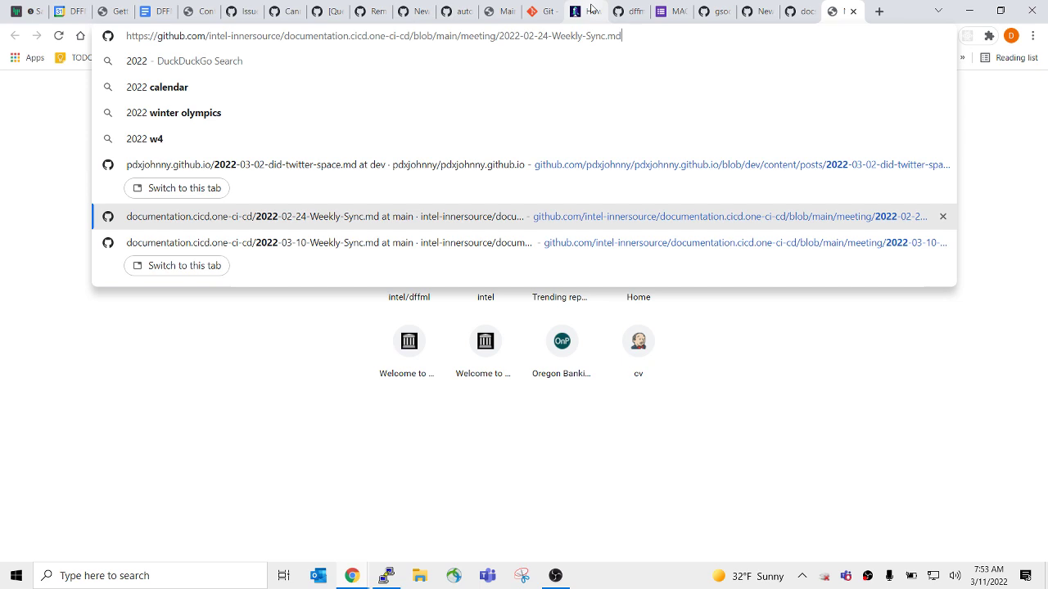
key(Up)
key(Up)
key(Up)
key(Up)
key(ctrl+shift+Left)
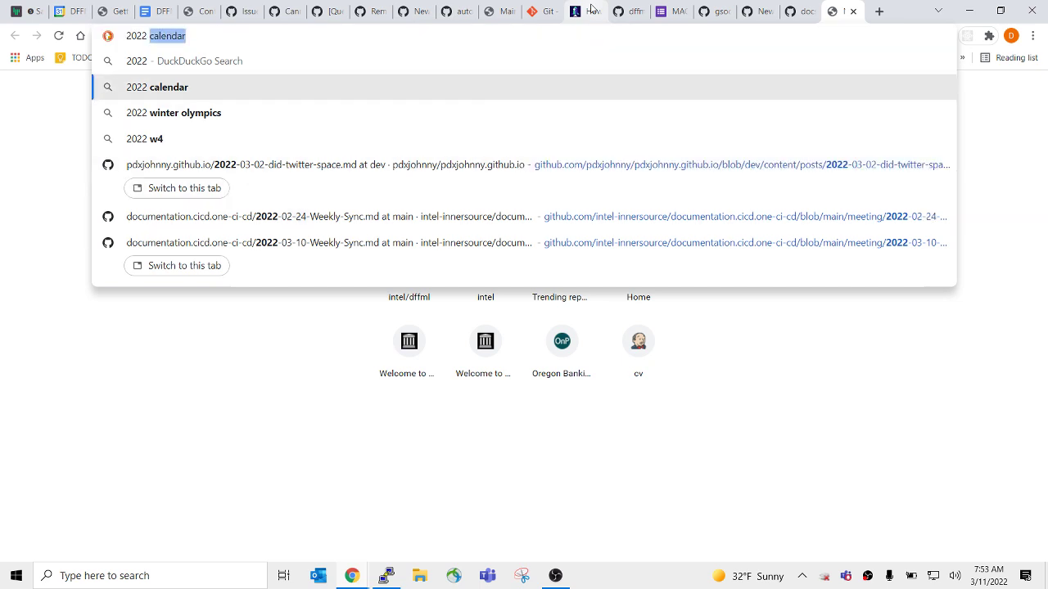
key(BackSpace)
key(BackSpace)
text(/)
key(Down)
key(Down)
key(Down)
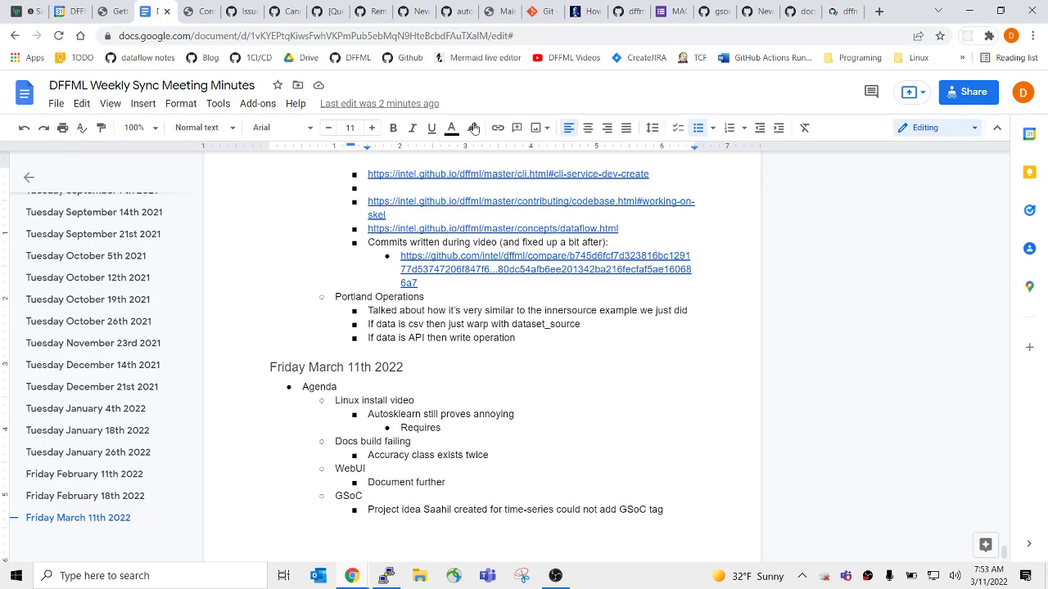
Paste the gsoc/2022/index.rst link as a new bullet under the time-series note, then outdent.
key(Return)
key(ctrl+v)
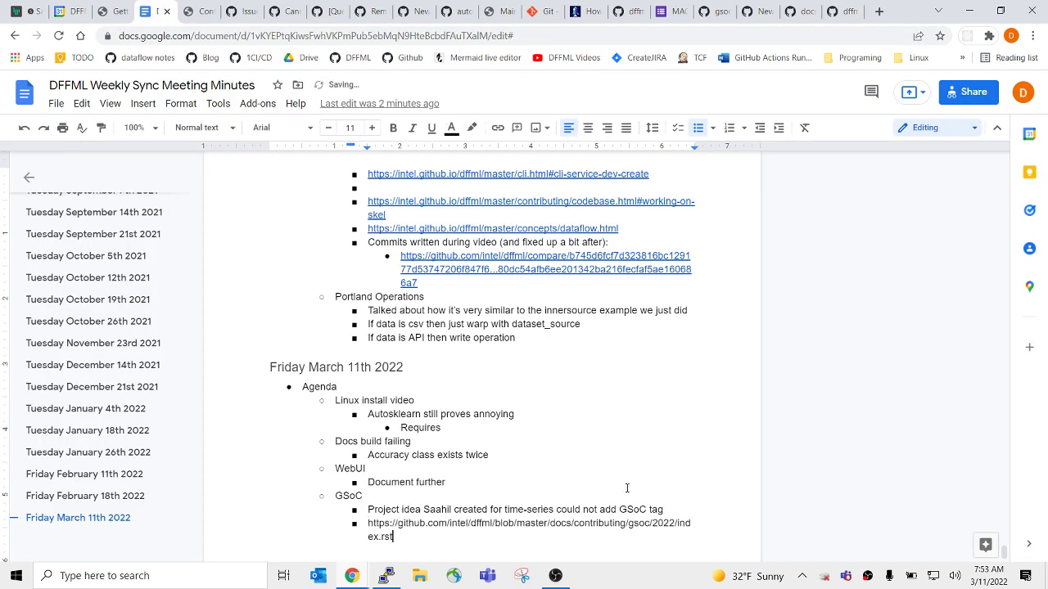
key(Return)
key(shift+Tab)
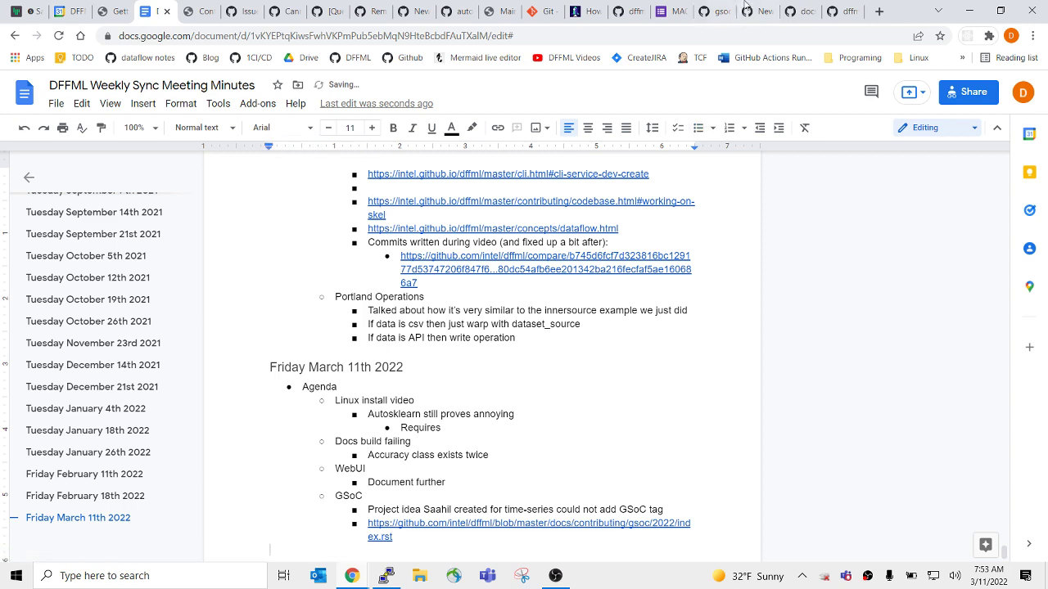
Open the ONNX, Time-Series, AutoML and Refactor of DataFlows project ideas in background tabs.
click(848, 10)
scroll(540, 367, down, 4)
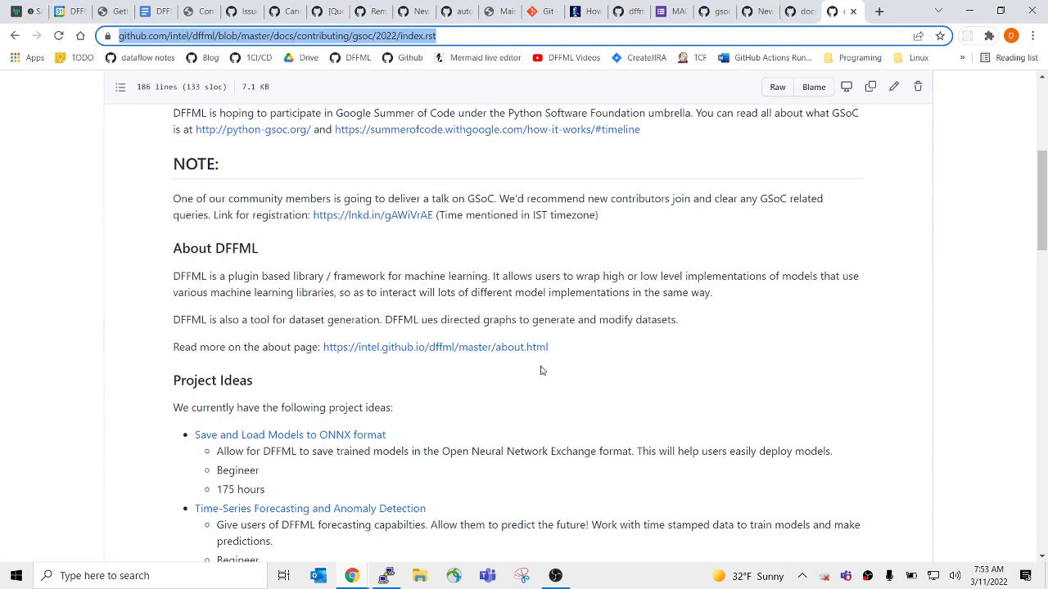
scroll(548, 360, down, 6)
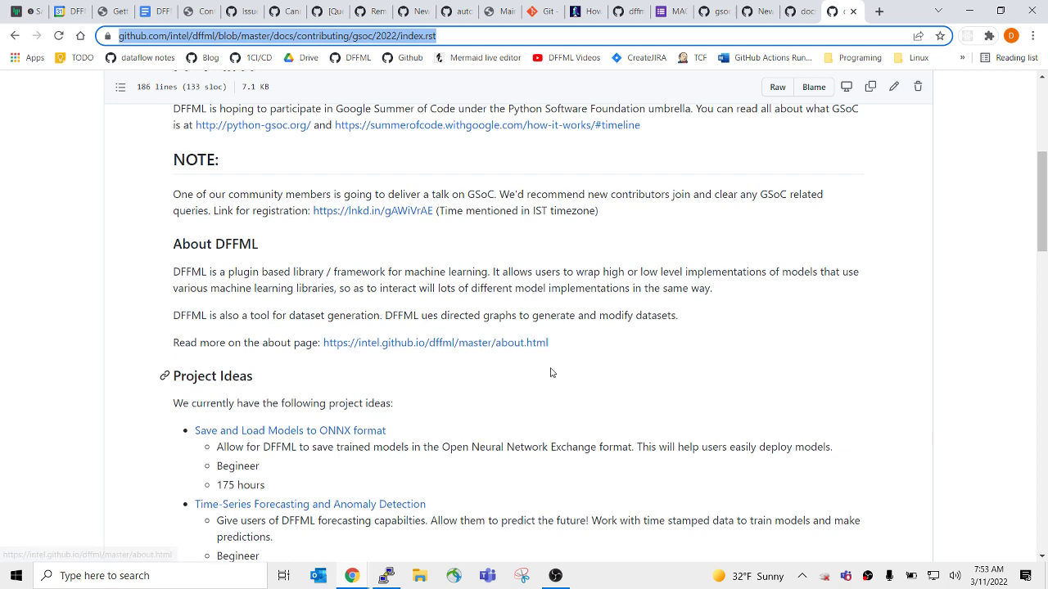
scroll(426, 368, up, 3)
middle_click(283, 164)
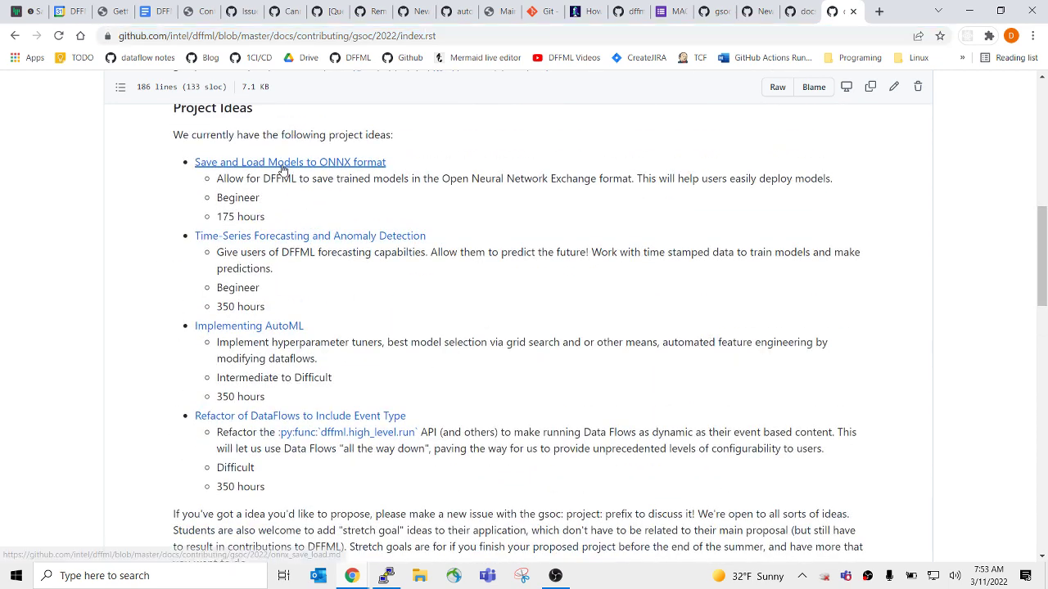
middle_click(291, 237)
middle_click(269, 327)
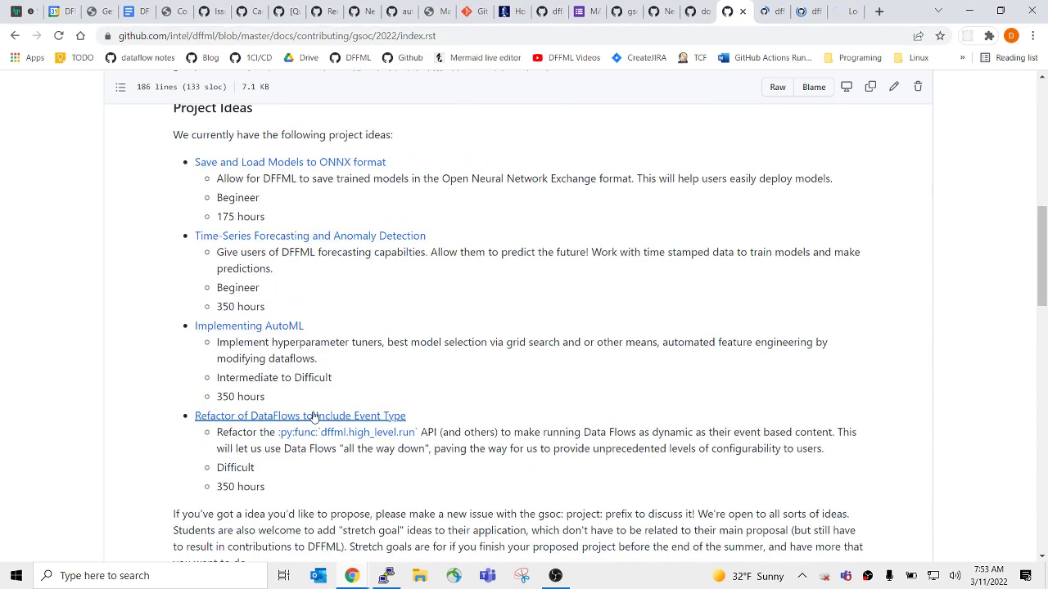
middle_click(339, 415)
Review the ONNX project idea's Estimated Time Required section.
click(733, 12)
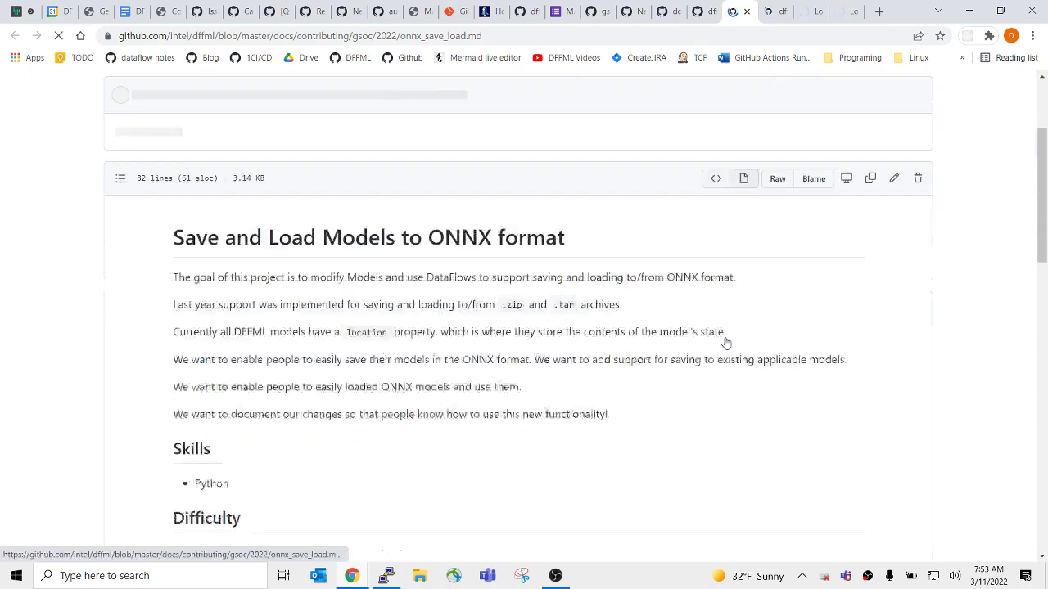
scroll(731, 341, down, 3)
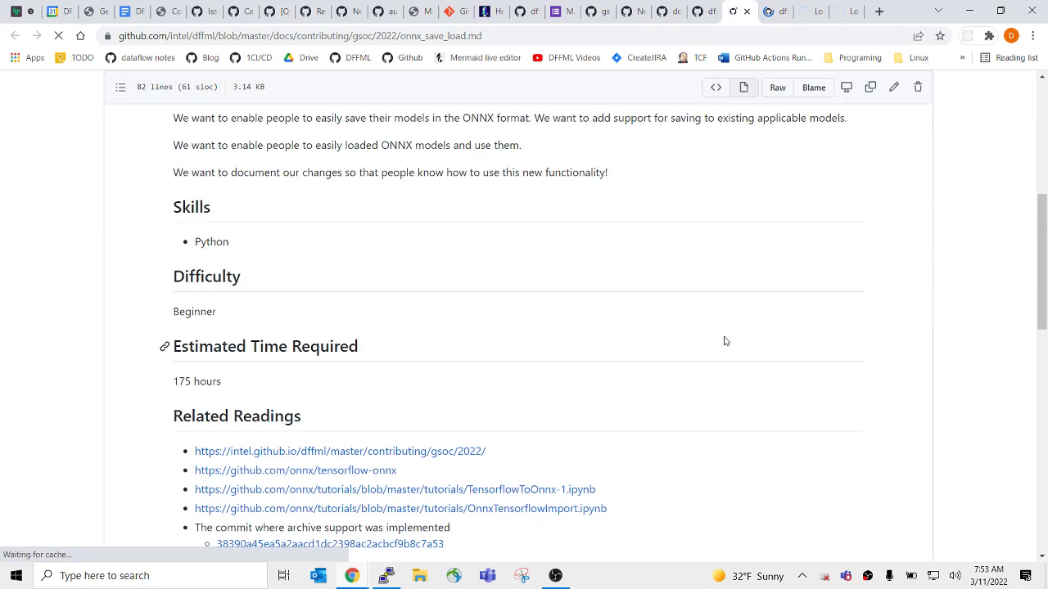
triple_click(164, 346)
key(ctrl+c)
scroll(516, 382, down, 3)
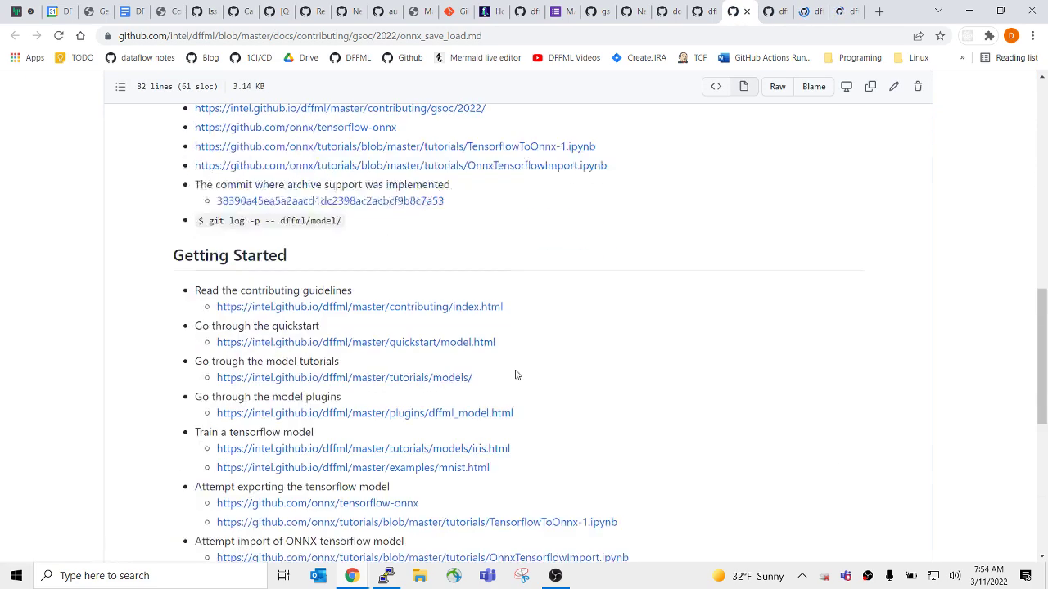
scroll(515, 375, up, 10)
scroll(515, 375, down, 3)
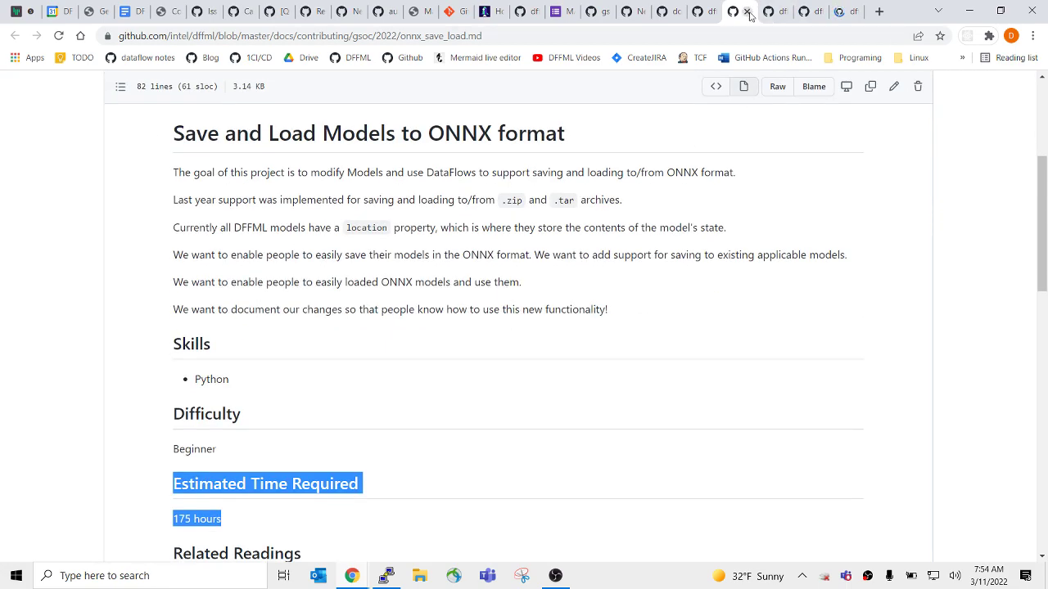
Skim and close the forecasting, AutoML and dataflow event types tabs.
click(769, 12)
scroll(548, 357, down, 3)
scroll(548, 358, down, 8)
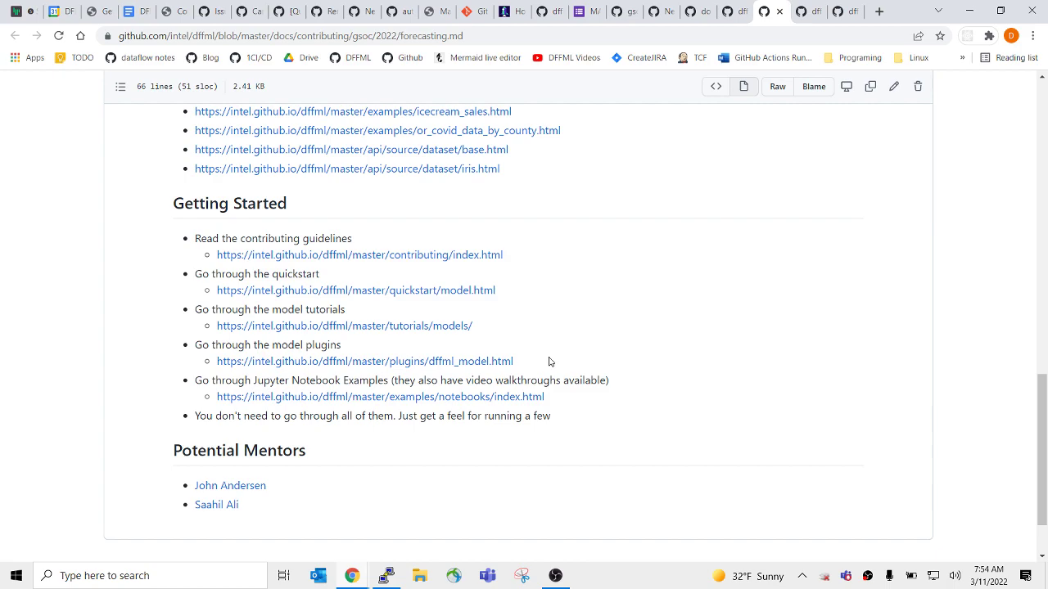
click(779, 12)
scroll(596, 328, down, 2)
scroll(596, 328, down, 7)
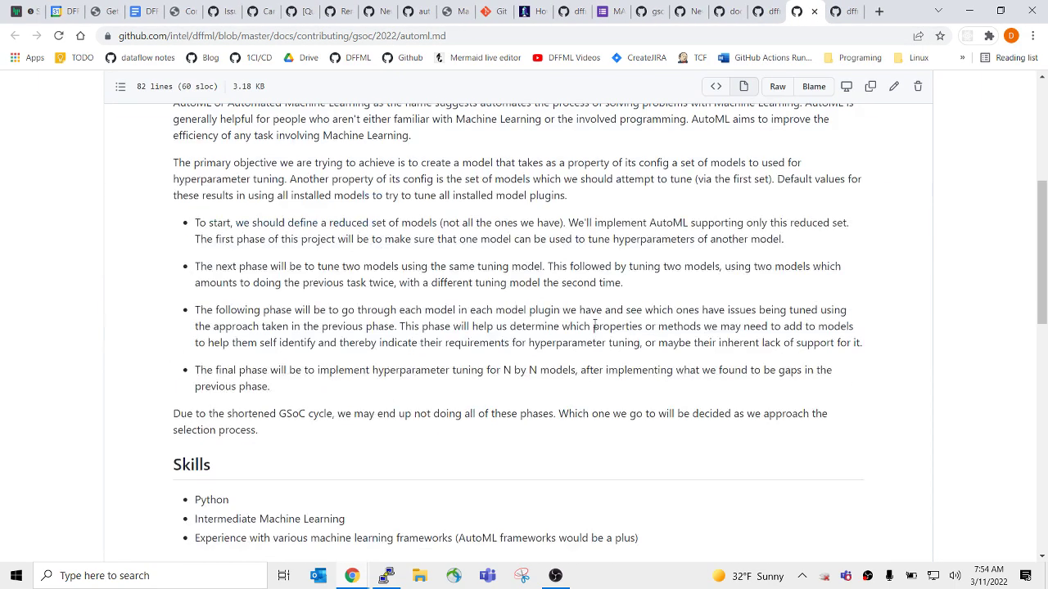
click(813, 12)
scroll(637, 350, down, 6)
scroll(637, 351, down, 7)
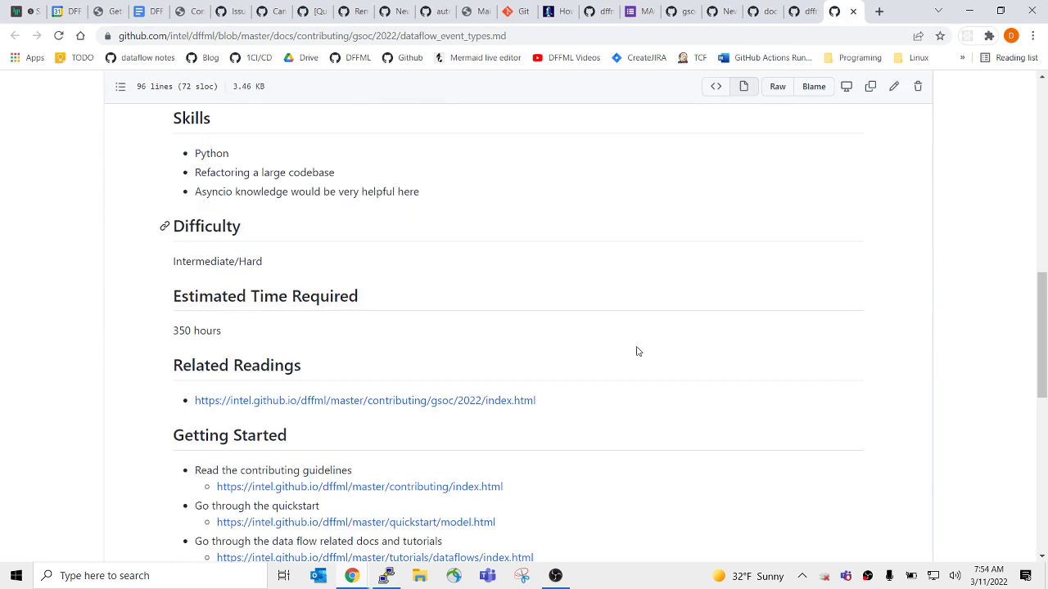
scroll(659, 344, down, 6)
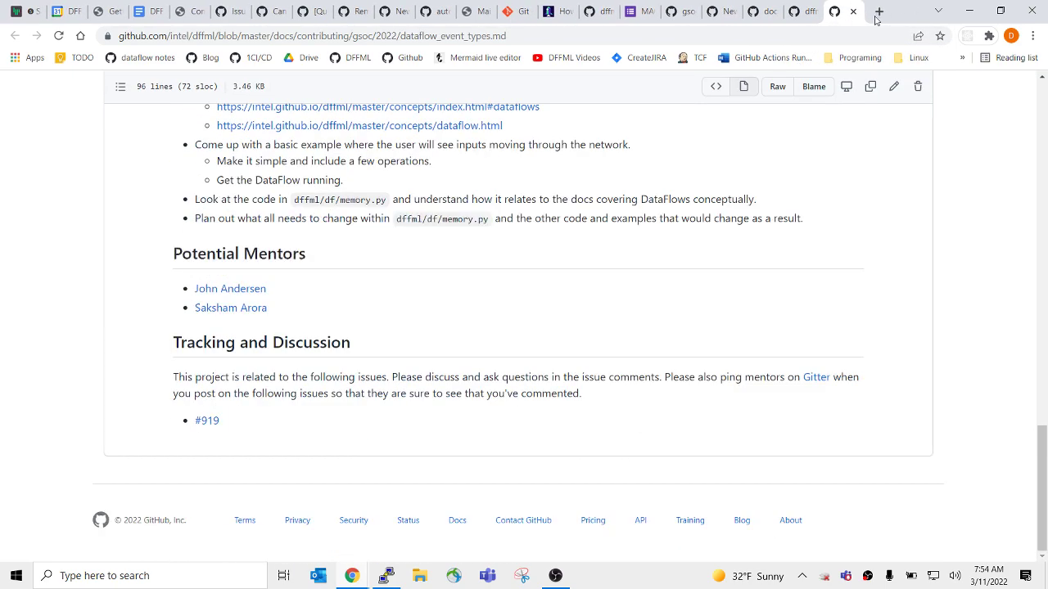
click(853, 12)
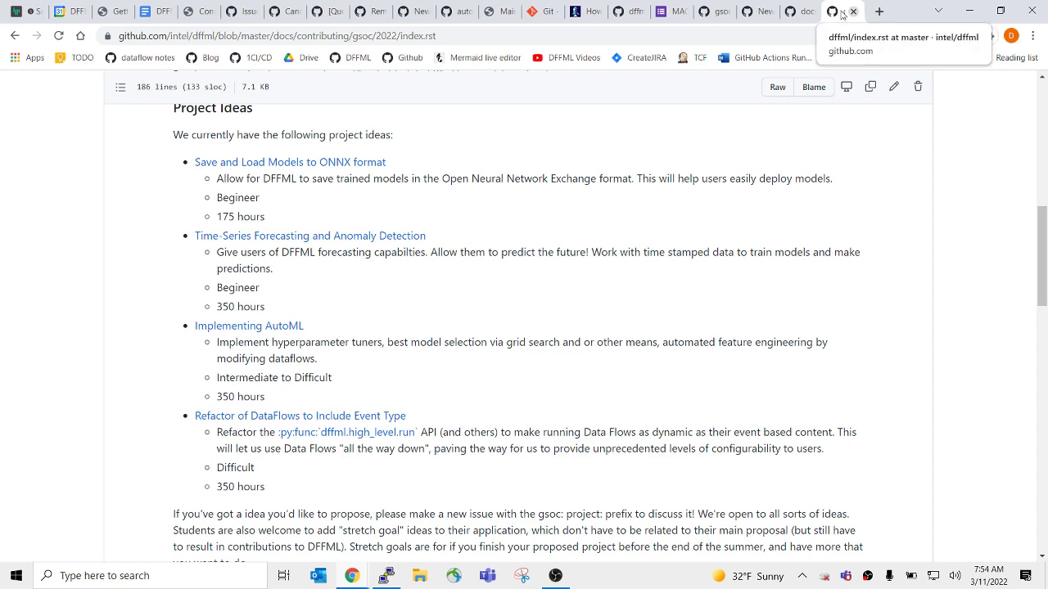
Paste an '## Estimated Time Required' section reading '175|350 hours' below Difficulty in the template.
click(853, 11)
click(770, 5)
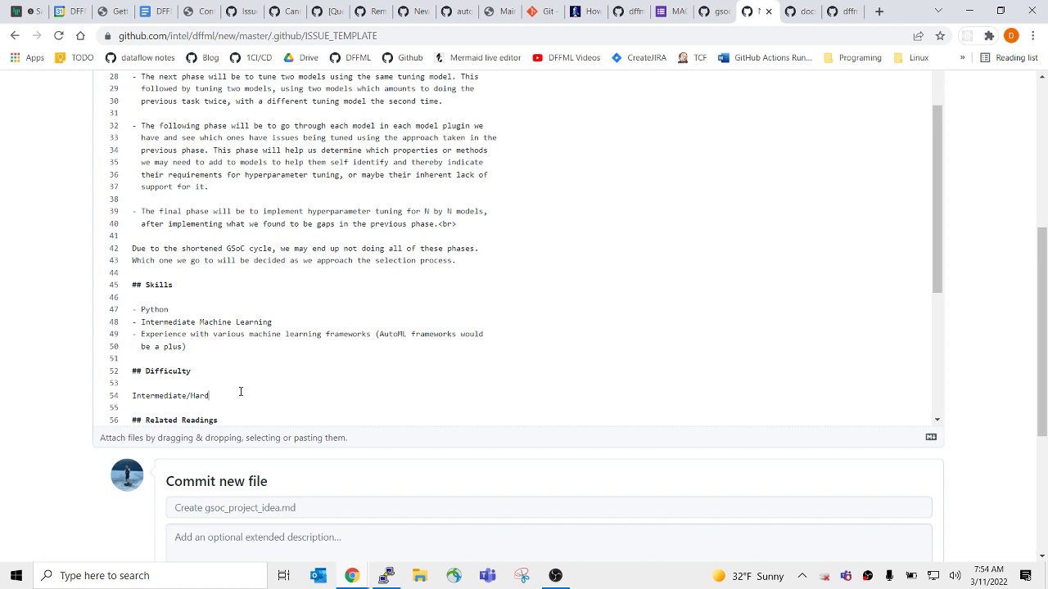
key(ctrl+v)
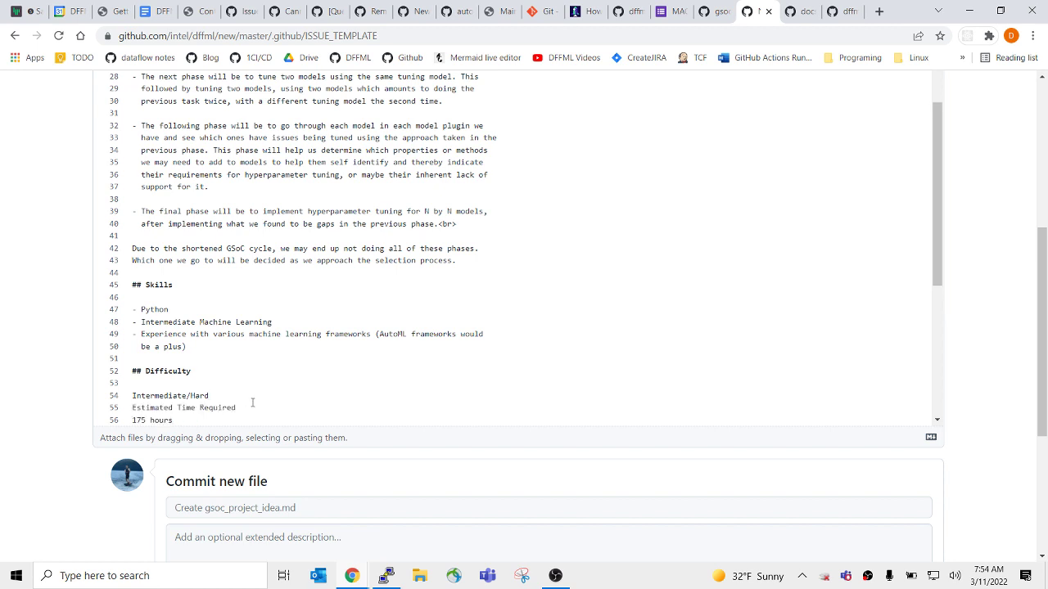
key(Return)
key(Return)
text(#)
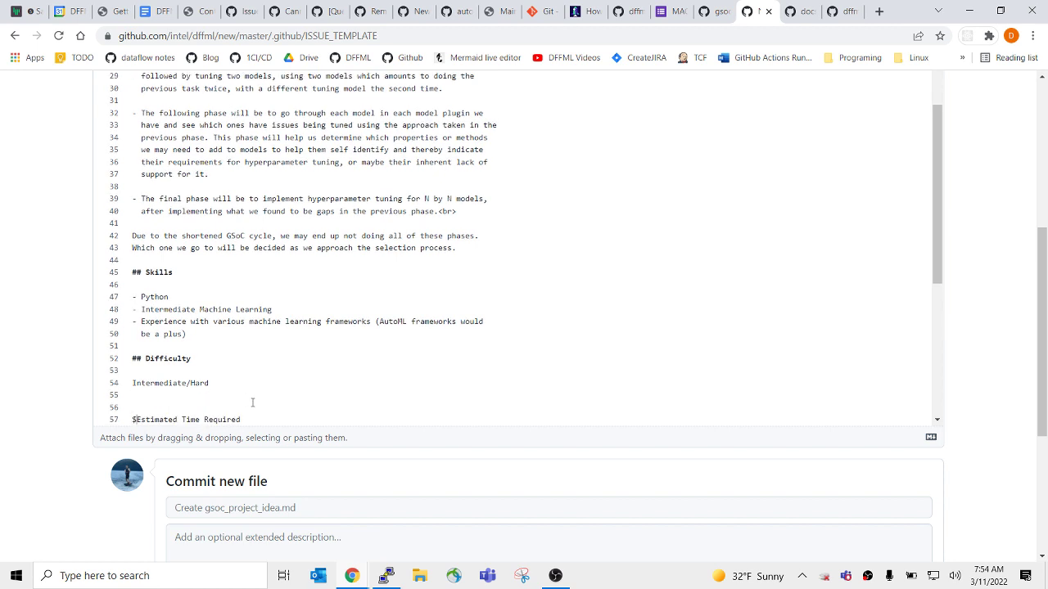
text(#)
key(Up)
key(BackSpace)
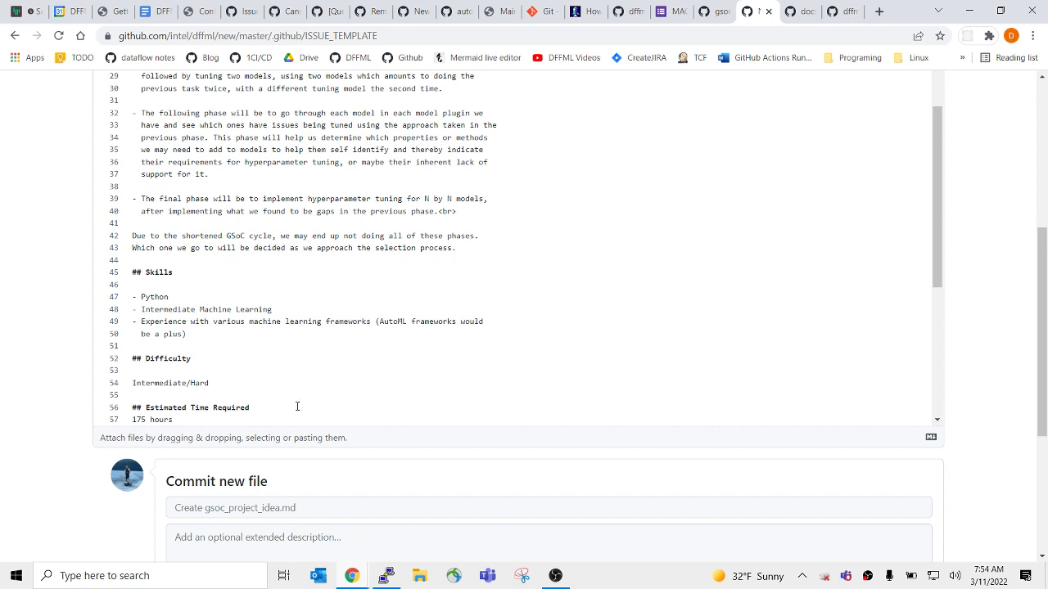
key(Return)
key(Down)
key(Down)
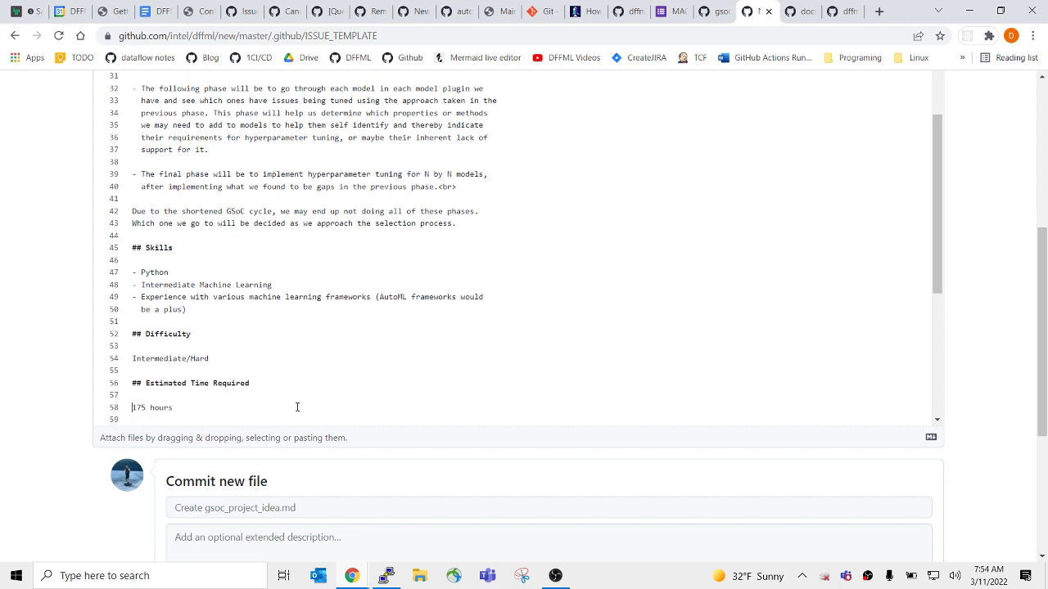
text(|350)
Change the '## Project Description' heading to a top-level '# Project Name' heading.
scroll(314, 316, up, 5)
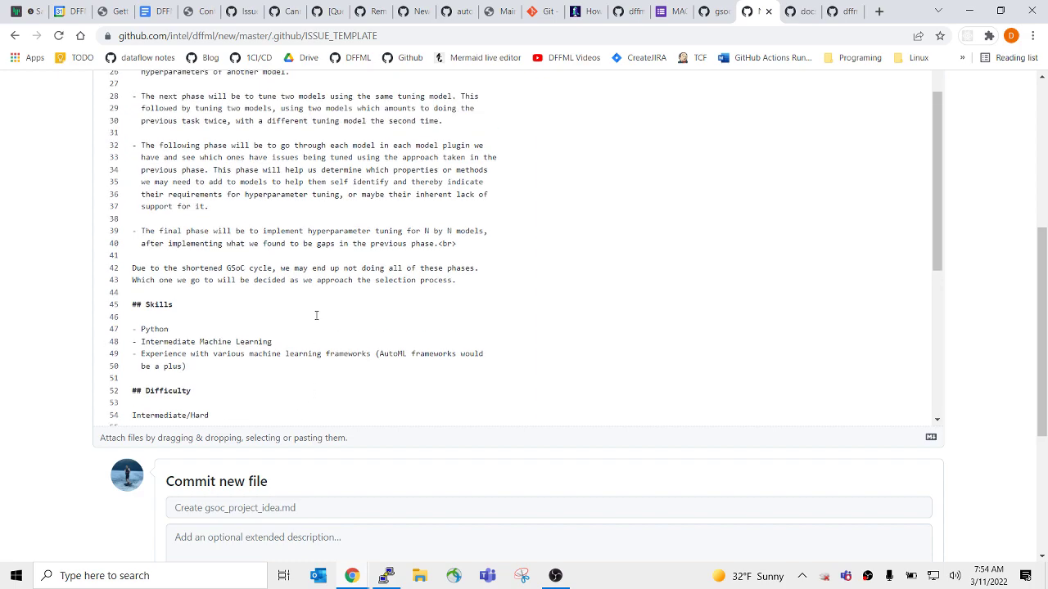
scroll(314, 294, up, 5)
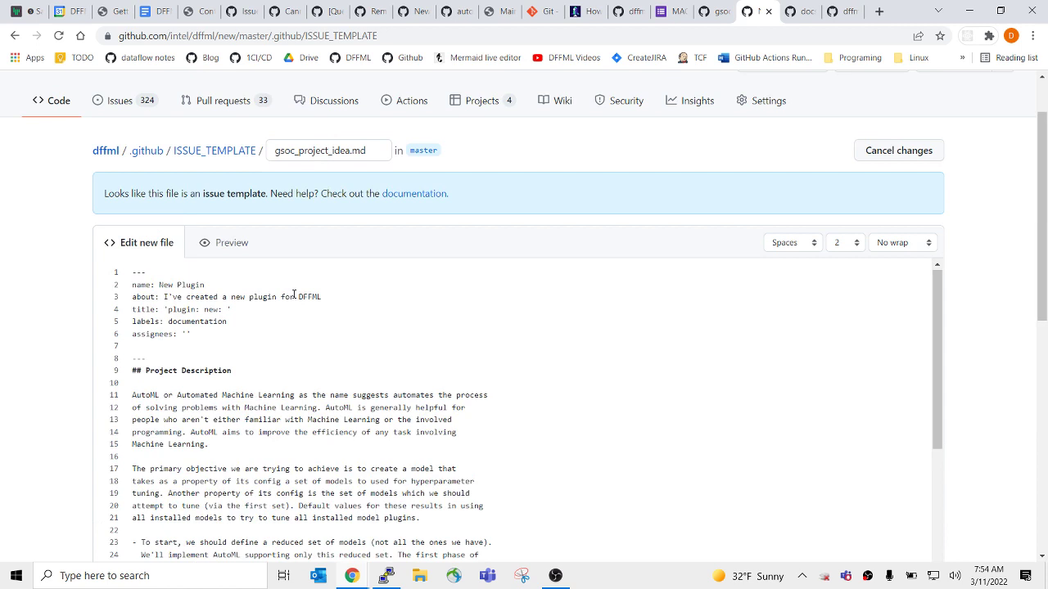
click(235, 350)
key(Return)
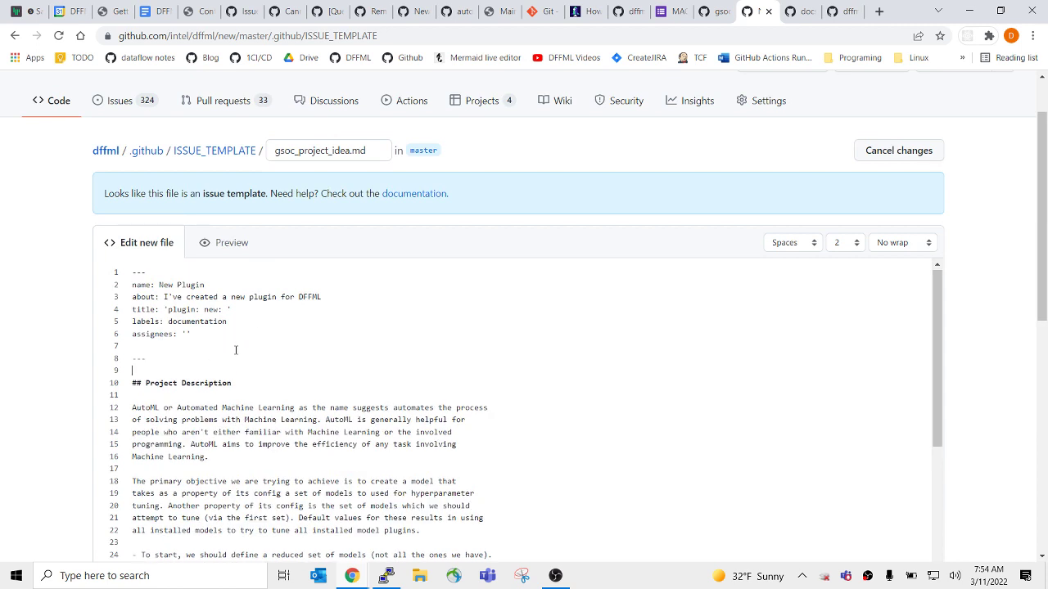
key(Delete)
click(248, 383)
key(shift+Left)
key(shift+Left)
key(shift+Left)
key(shift+Left)
key(shift+Left)
key(shift+Left)
key(shift+Left)
key(shift+Left)
key(shift+Left)
key(shift+Left)
key(shift+Left)
text(Name)
Rename the template to 'New GSoC Project Idea' with about 'Template for a GSoC project idea'.
drag(206, 285, 180, 285)
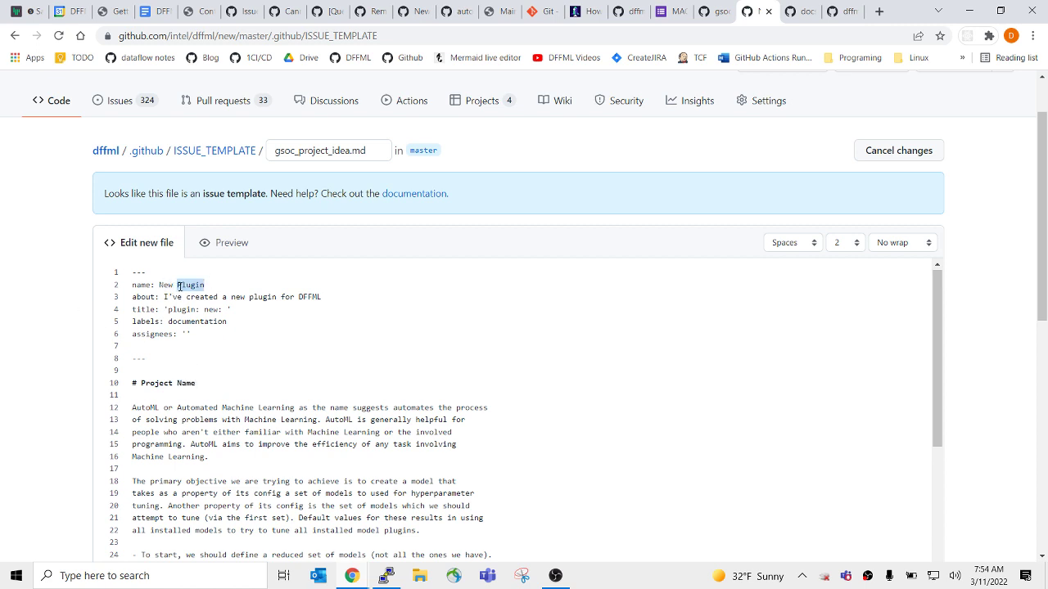
text(GSoC Project Idea)
drag(165, 297, 357, 298)
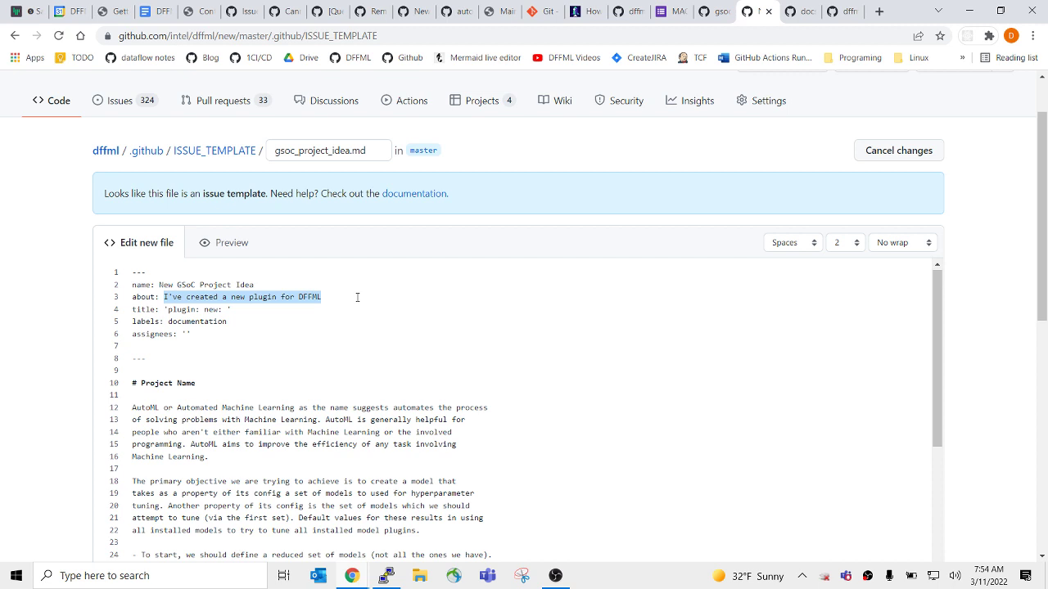
text(Template for )
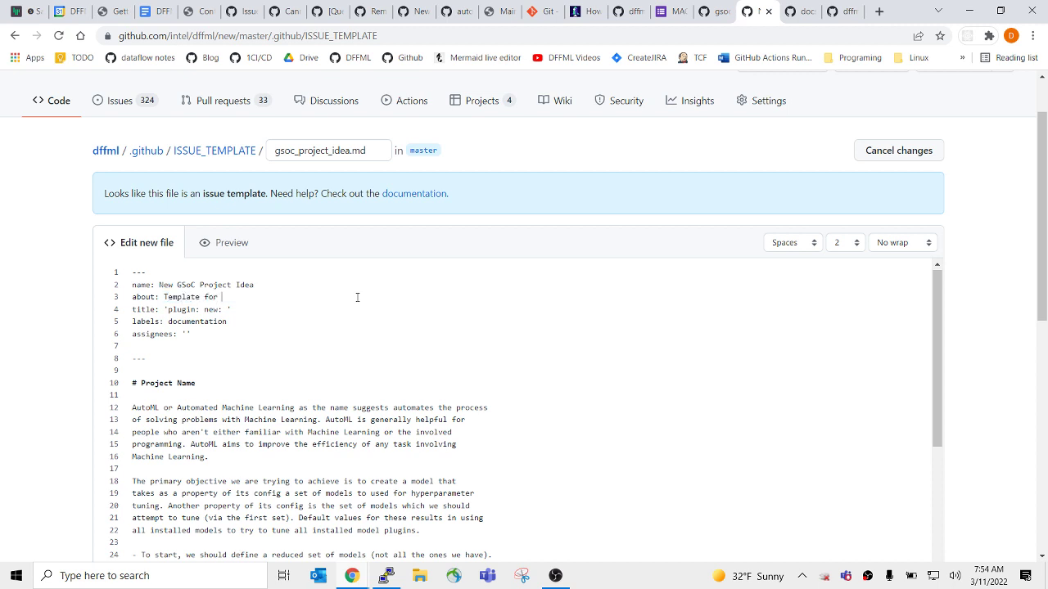
text(an)
key(BackSpace)
key(BackSpace)
text(GSoC project idea)
Set the issue title prefix to 'gsoc: project: ' and the label to gsoc.
key(Left)
key(Left)
key(Left)
key(Left)
key(Left)
key(Left)
key(Left)
key(Left)
key(ctrl+shift+Left)
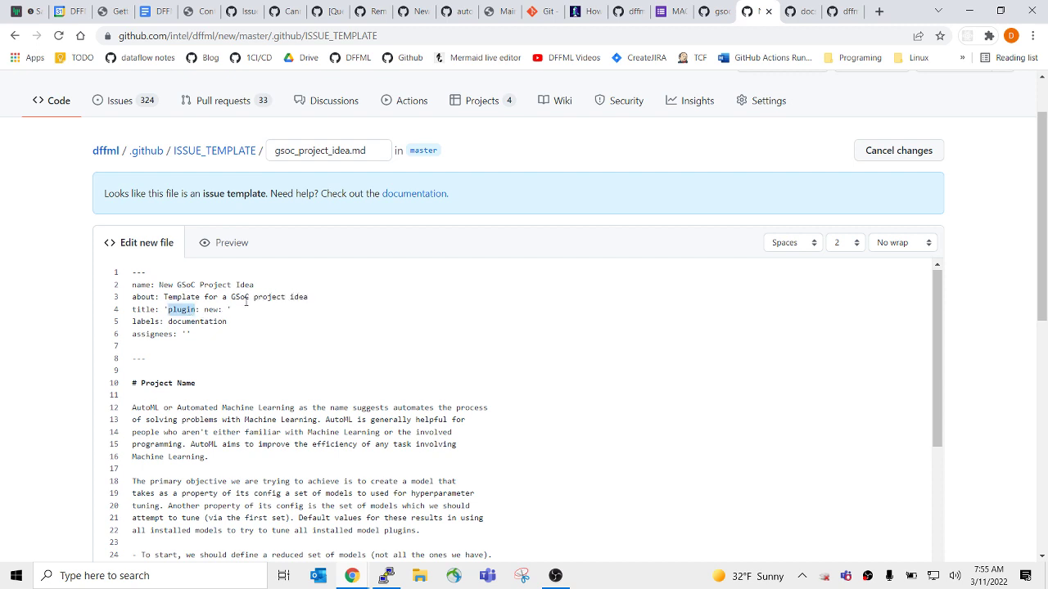
text(gsoc)
key(ctrl+shift+Right)
text(project)
double_click(181, 321)
text(gsoc)
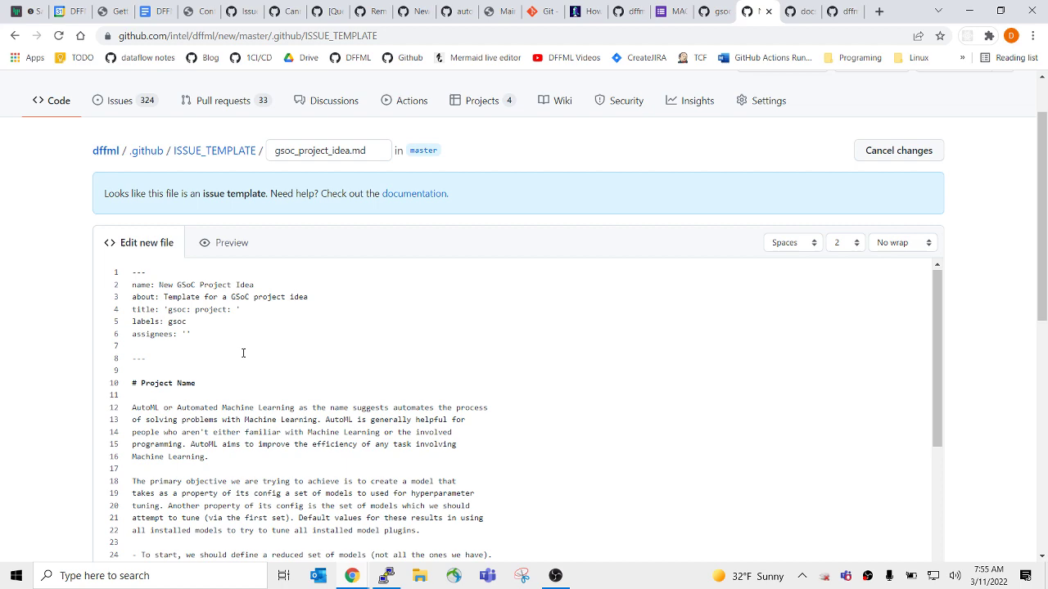
scroll(561, 345, down, 6)
scroll(978, 316, down, 7)
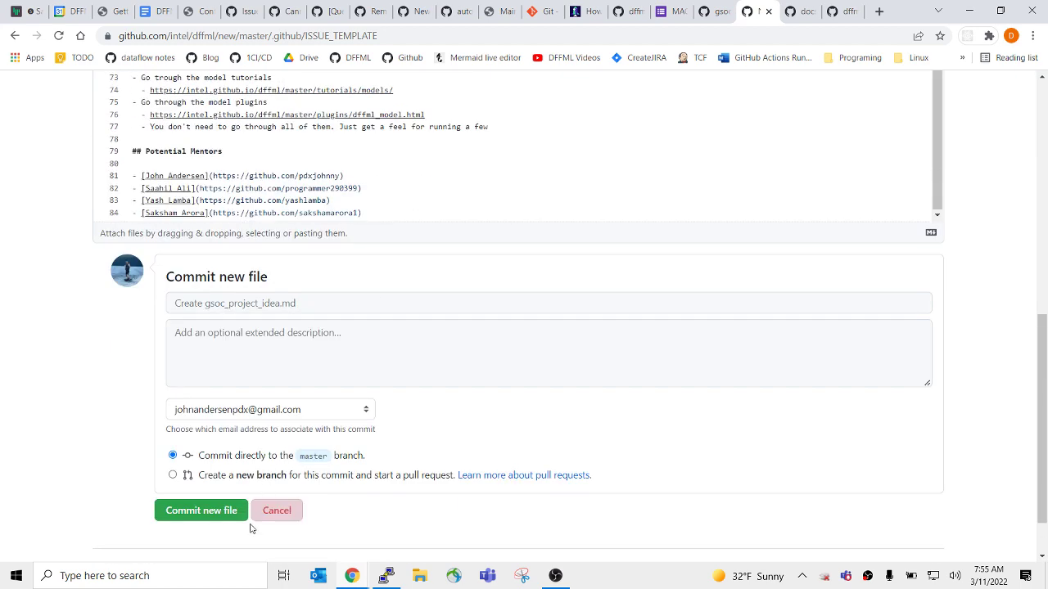
Write the commit summary 'github: issue templates: GSoC project idea'.
click(243, 310)
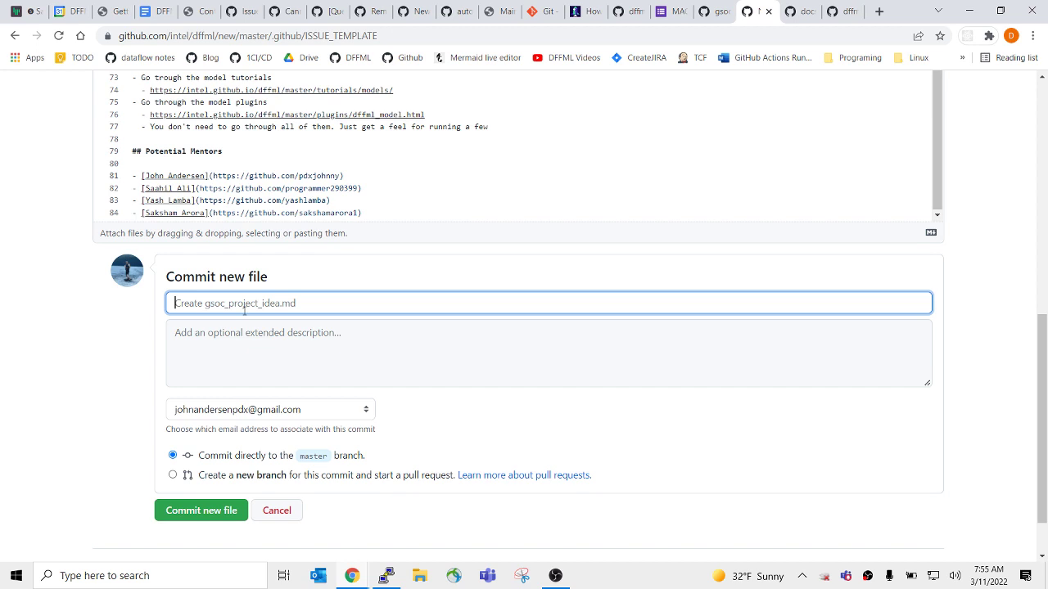
text(github: issue templates:)
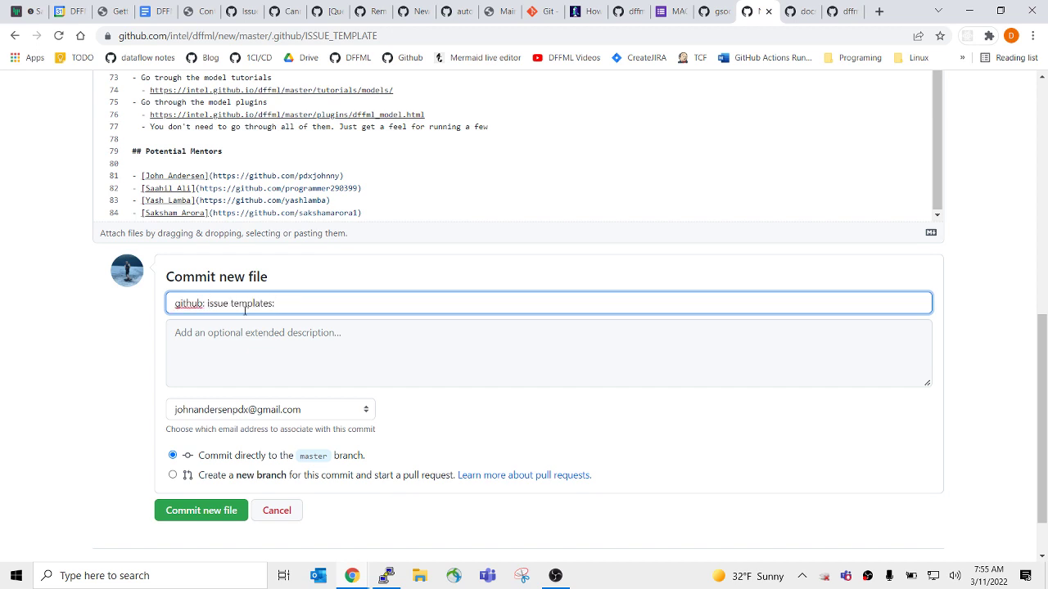
text( gsoc)
key(BackSpace)
key(BackSpace)
key(BackSpace)
key(BackSpace)
text(GSoC)
text(project idea)
click(263, 418)
click(263, 419)
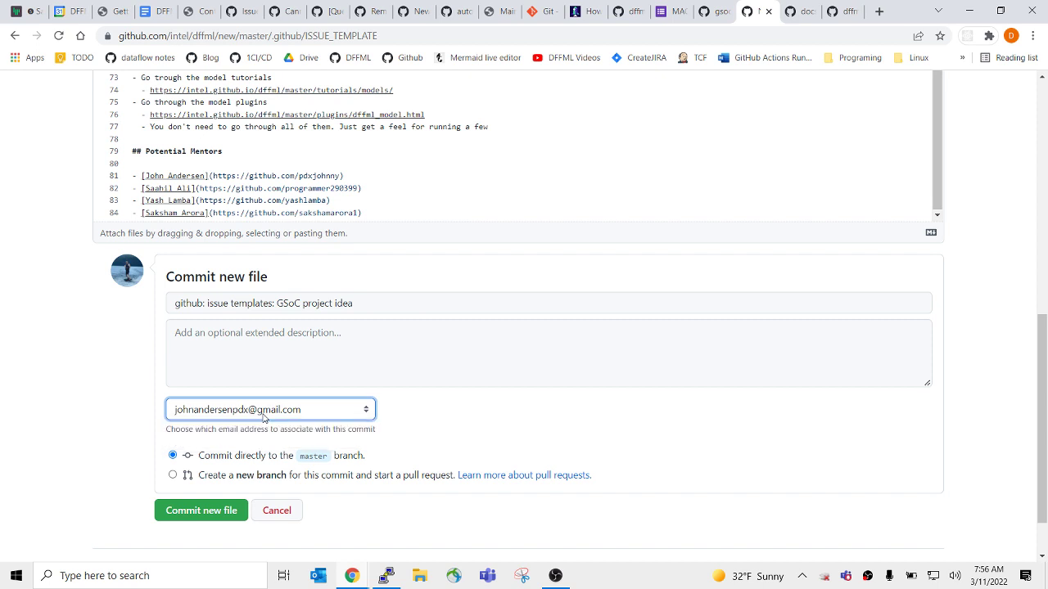
click(325, 335)
click(370, 303)
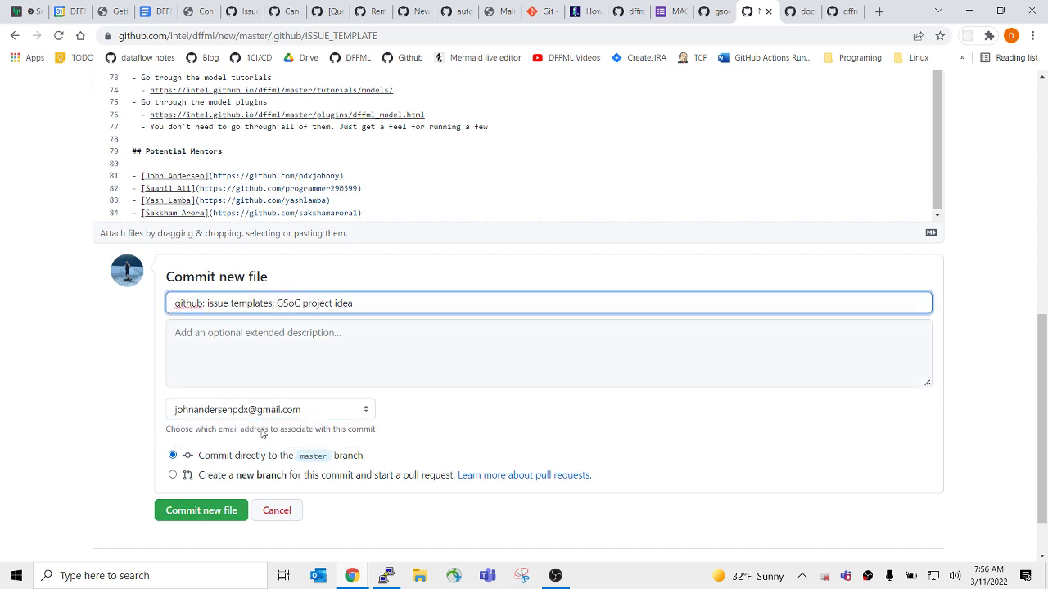
text(templ)
key(BackSpace)
key(BackSpace)
key(BackSpace)
key(BackSpace)
Commit the new gsoc_project_idea.md file to master.
click(250, 369)
text(G)
key(BackSpace)
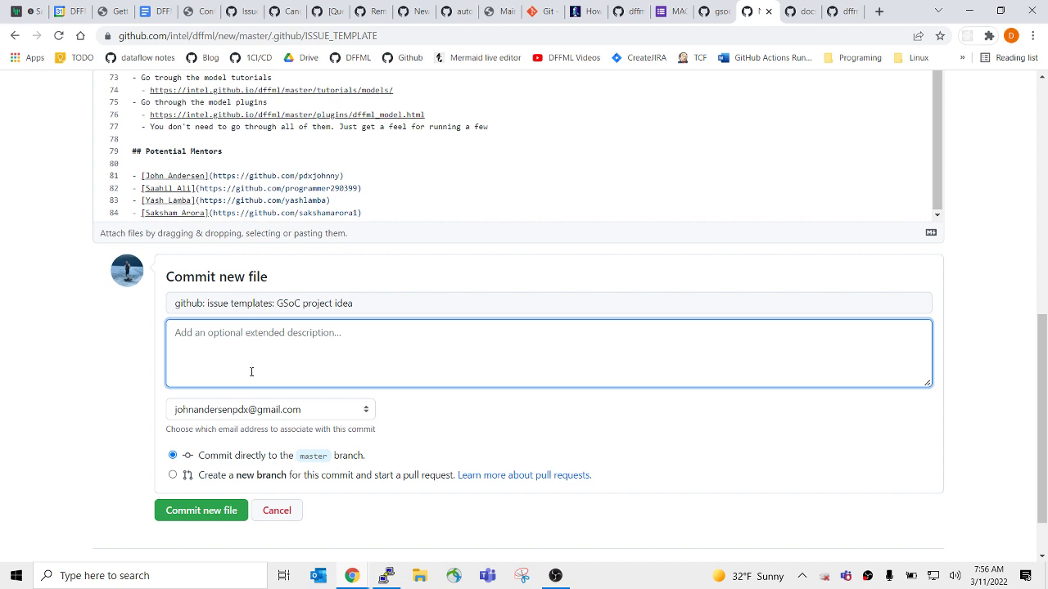
click(233, 508)
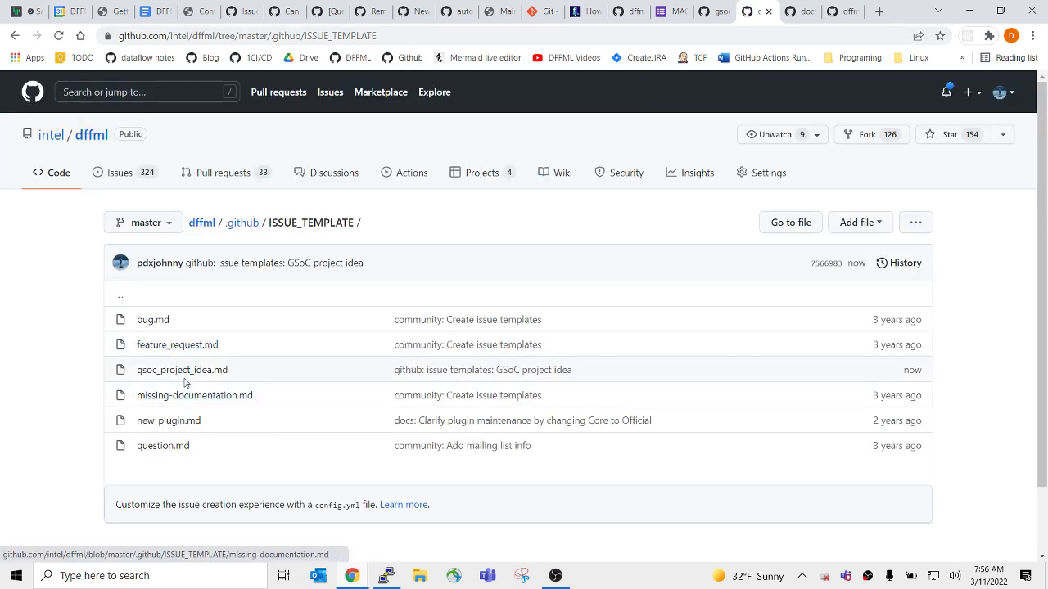
Open the committed gsoc_project_idea.md, copy its URL, and return to the minutes.
click(185, 373)
click(355, 36)
key(ctrl+c)
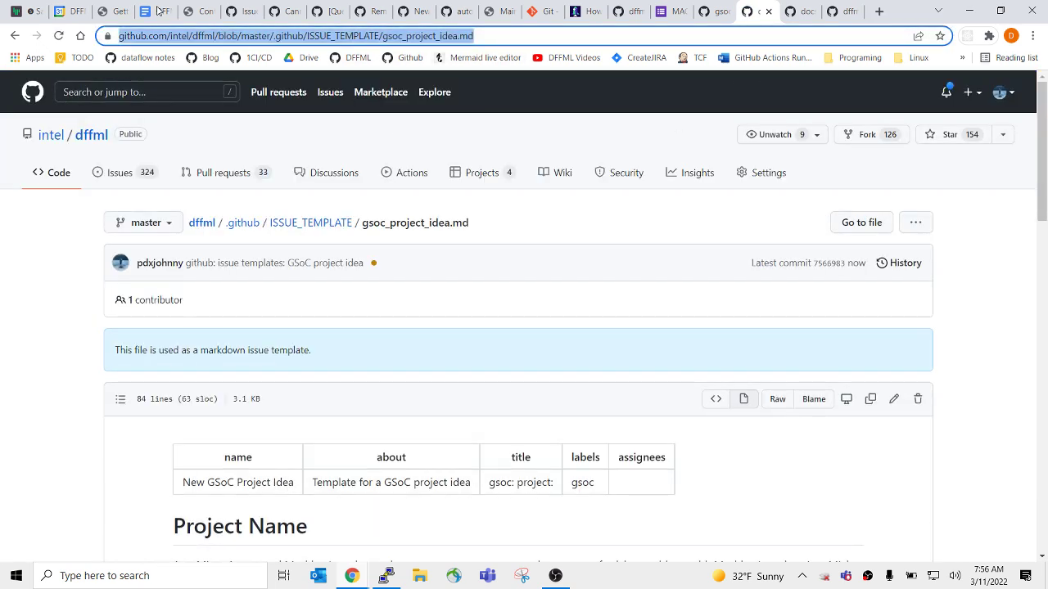
click(159, 11)
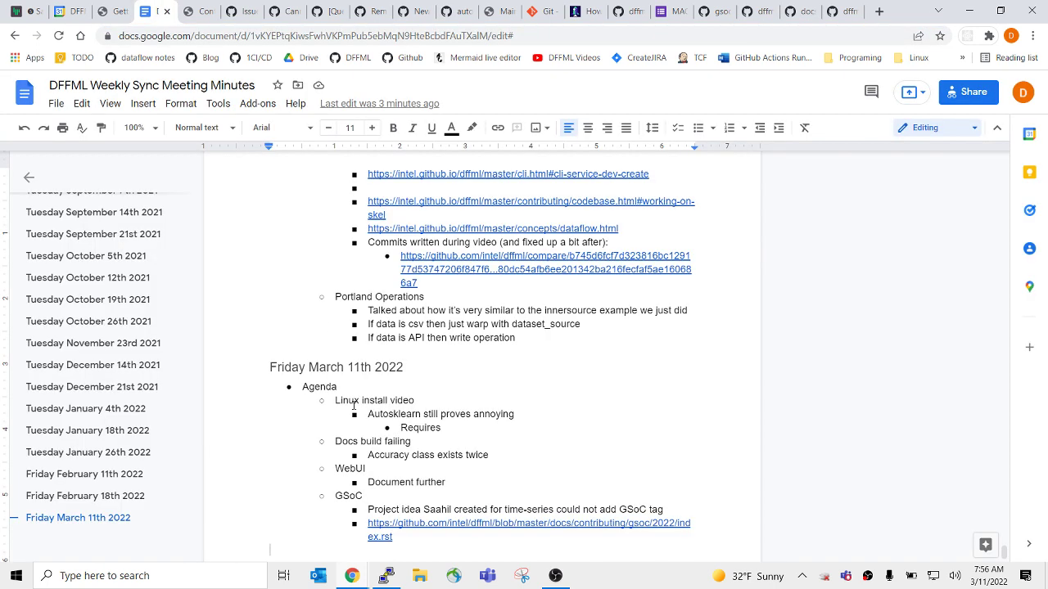
Start an indented 'Added' sub-bullet under the GSoC tag note.
click(681, 515)
key(Return)
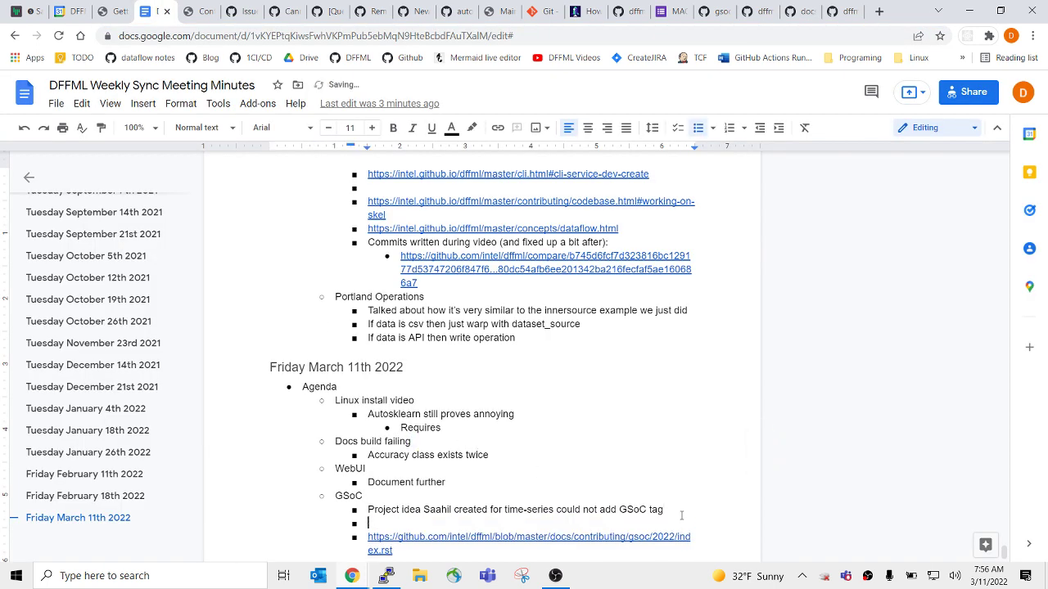
key(Delete)
key(Down)
key(End)
key(Return)
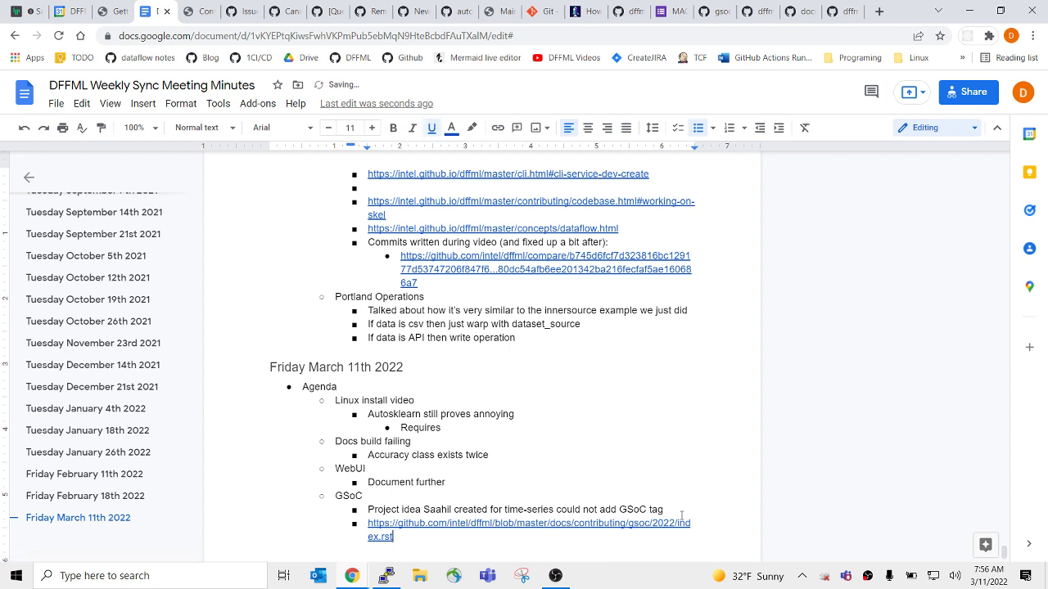
click(681, 515)
key(Return)
key(Tab)
text(Addd)
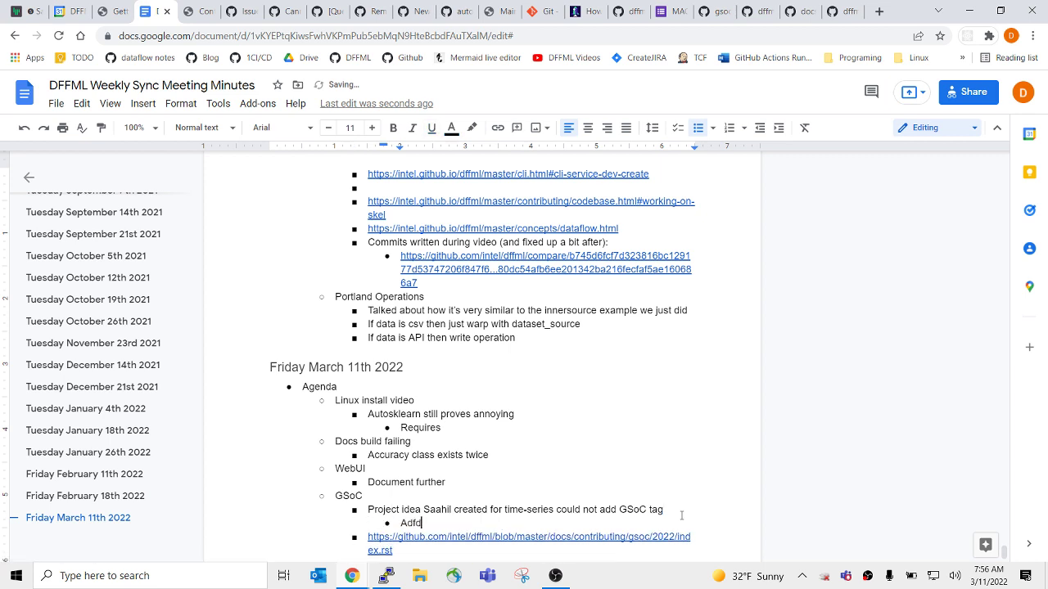
key(BackSpace)
key(BackSpace)
key(BackSpace)
text(dded)
Paste the gsoc_project_idea.md template URL as unbolded text after 'Added'.
key(ctrl+b)
key(ctrl+v)
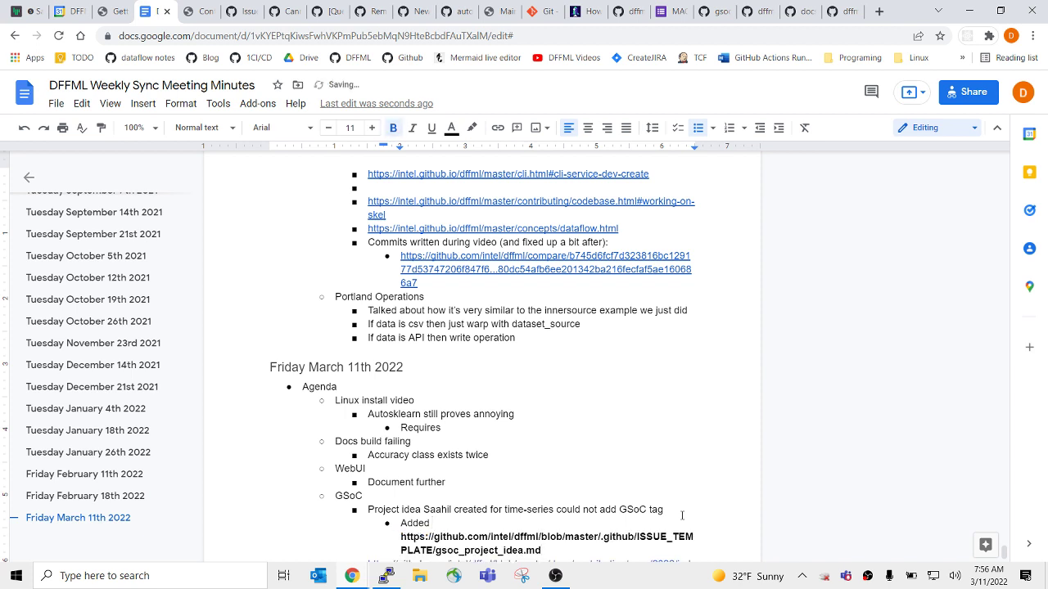
key(ctrl+z)
key(ctrl+b)
key(ctrl+v)
key(ctrl+b)
key(ctrl+z)
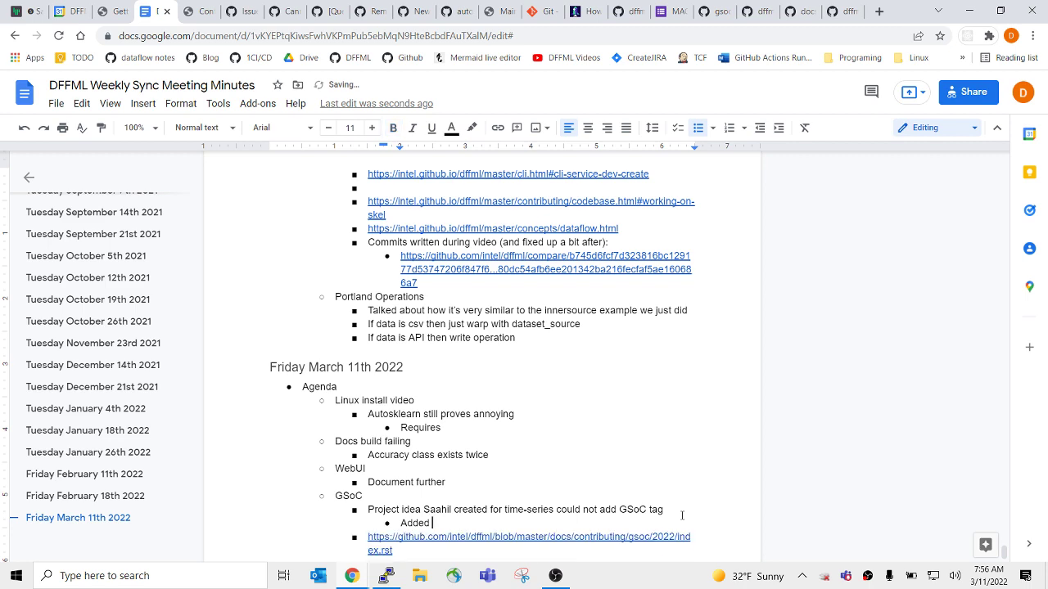
key(ctrl+v)
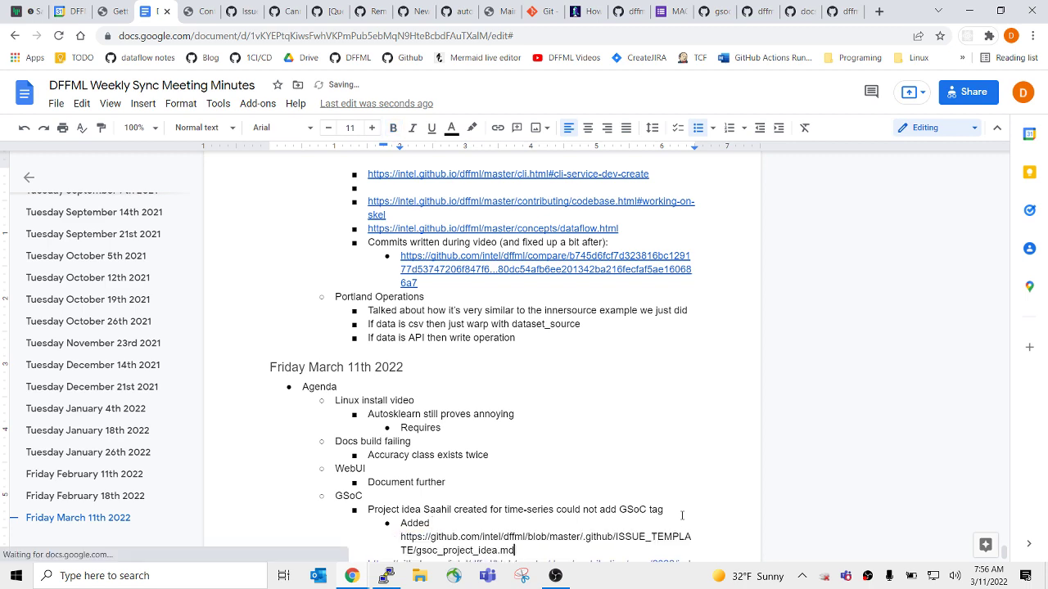
key(Return)
Make the gsoc/2022/index.rst link its own bullet beside the project-idea note.
key(Down)
key(Down)
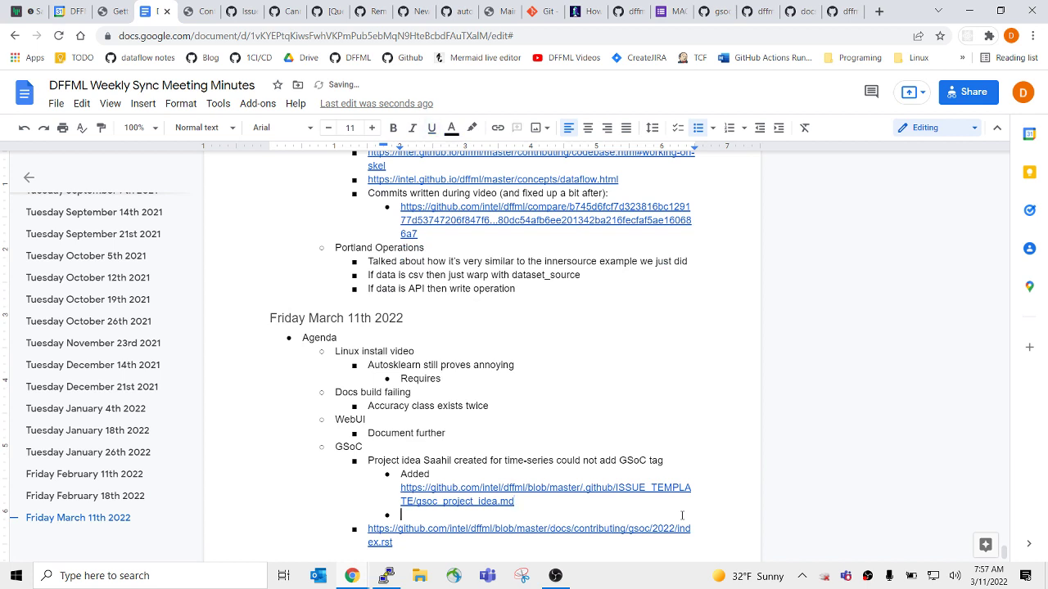
key(Home)
key(ctrl+shift+8)
key(BackSpace)
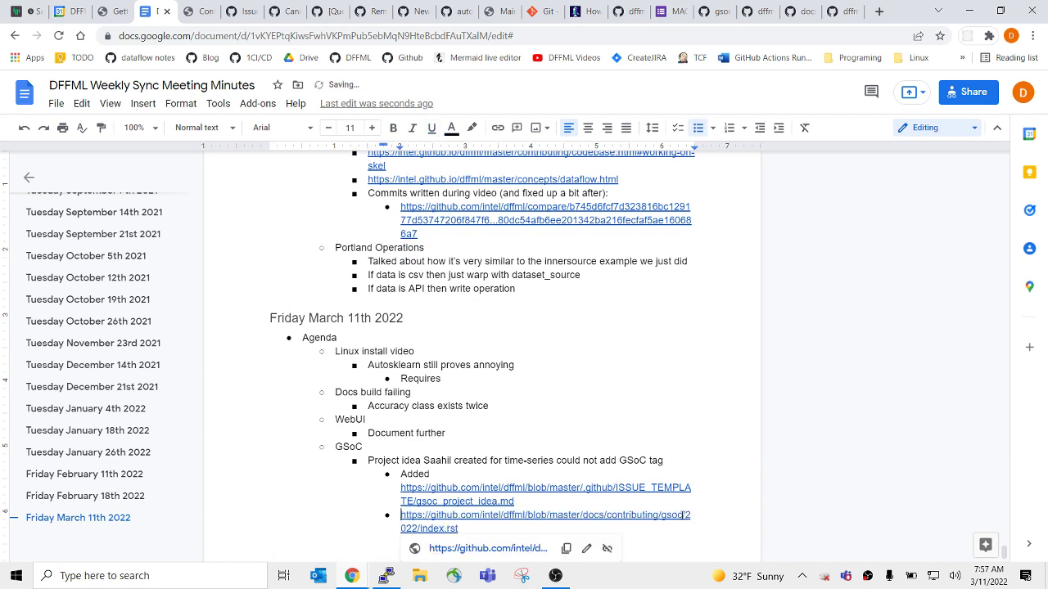
key(BackSpace)
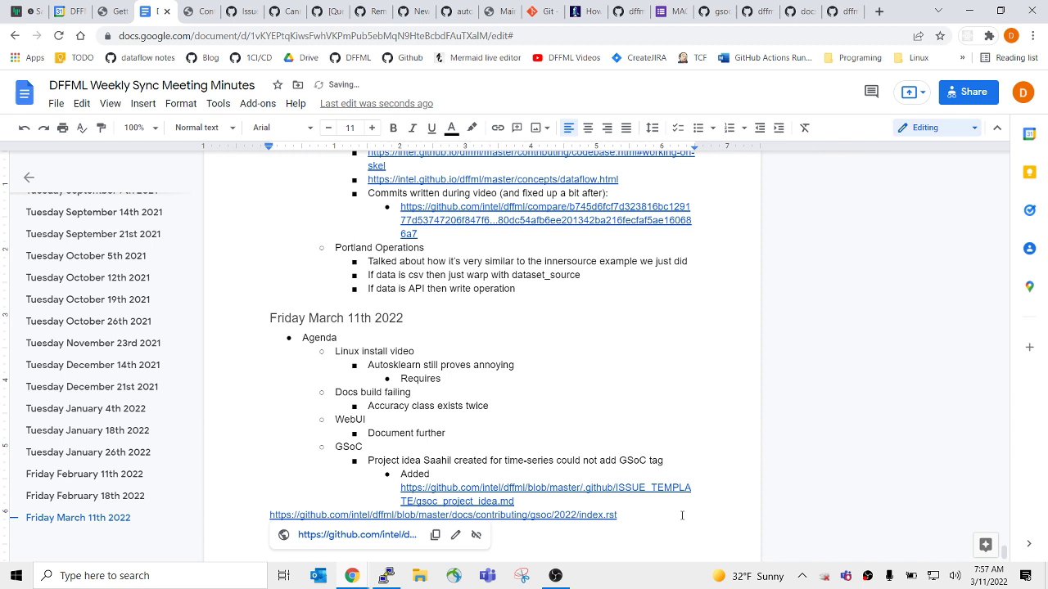
key(ctrl+shift+8)
key(shift+Tab)
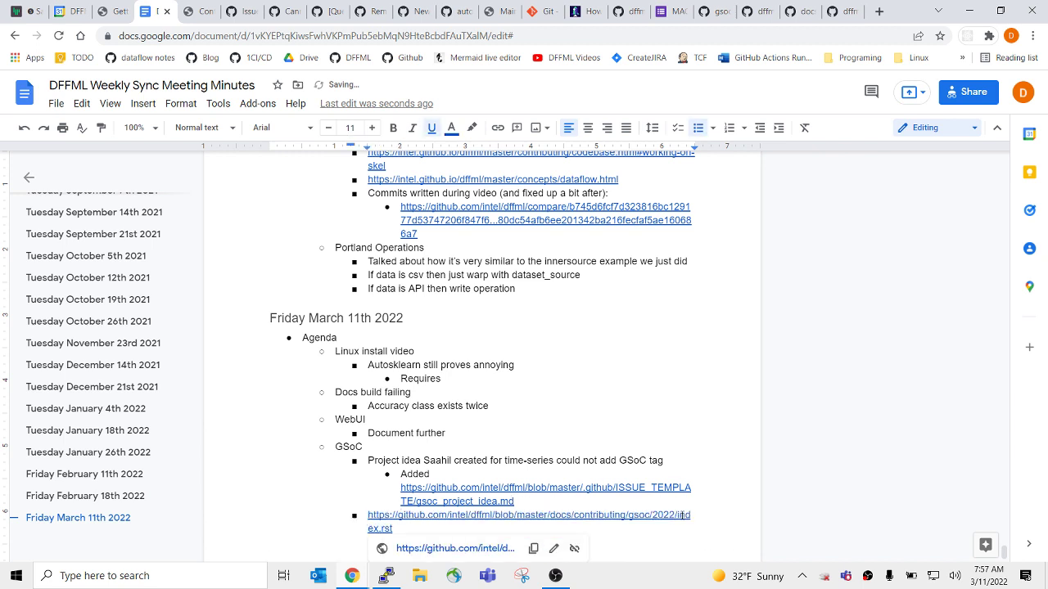
drag(365, 447, 609, 478)
click(401, 483)
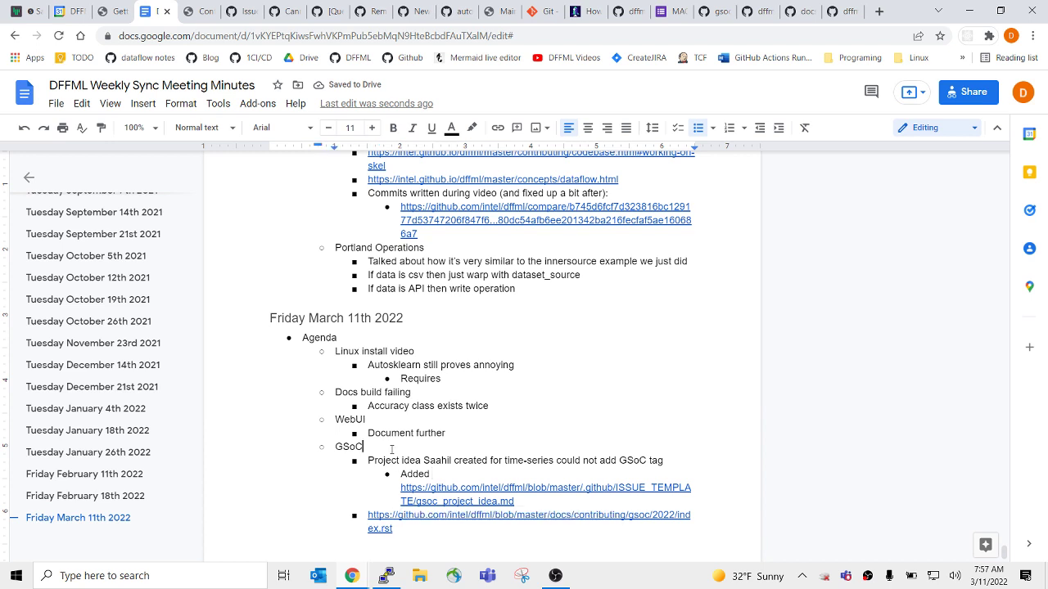
Reword the WebUI note to 'Document project idea further'.
click(455, 432)
drag(460, 437, 554, 395)
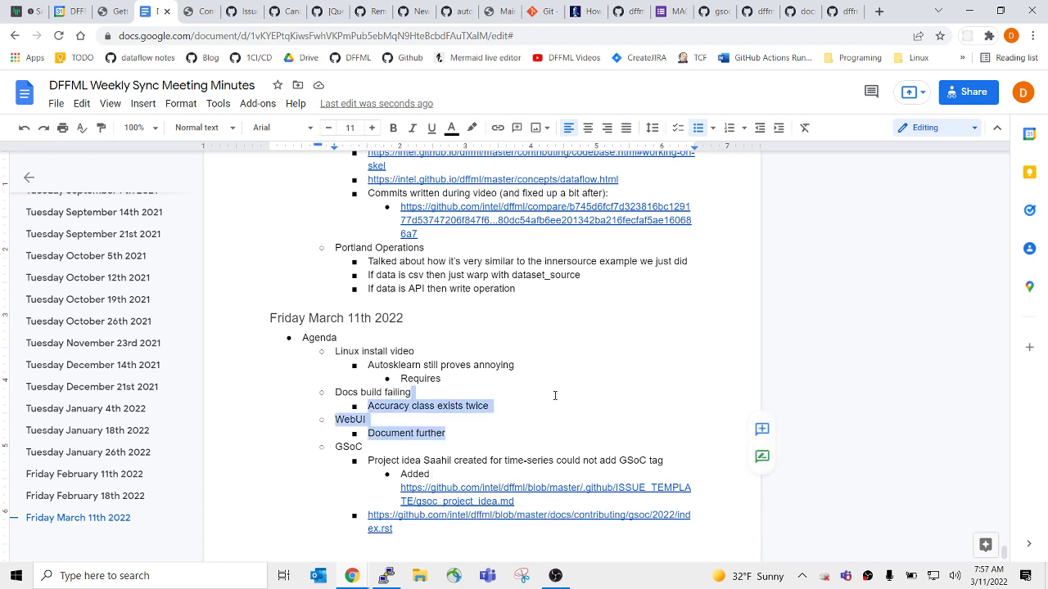
click(548, 428)
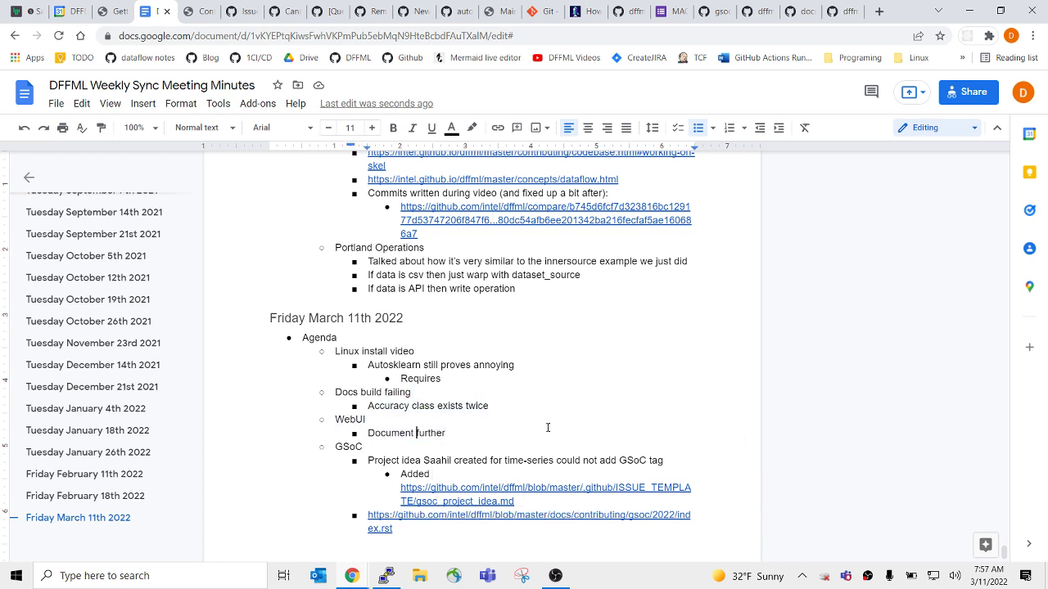
text(project ide)
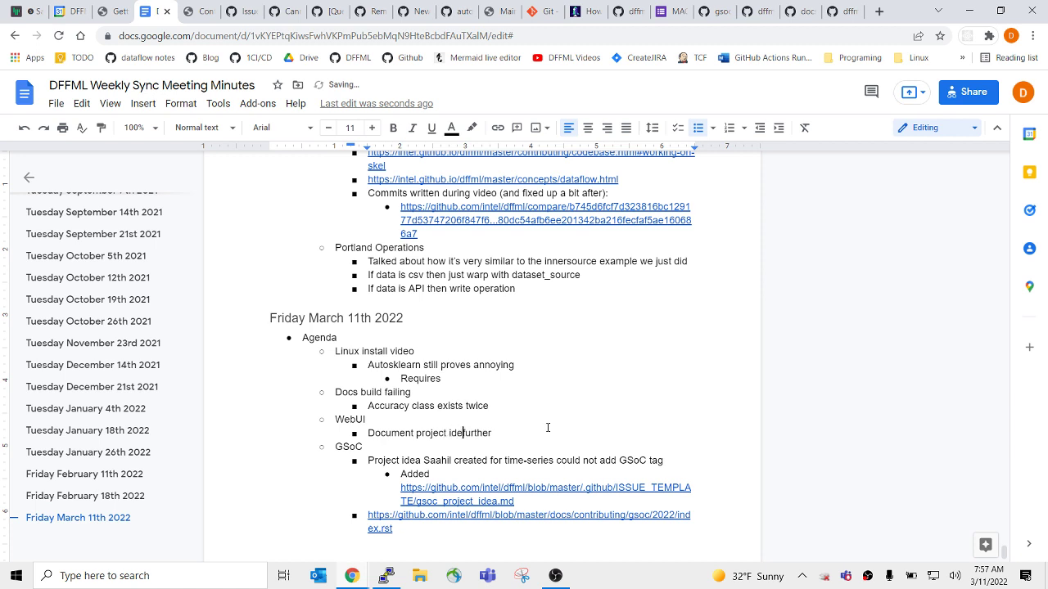
text(a)
key(Up)
Try adding an agenda-level bullet after the WebUI note, then remove it.
click(542, 404)
key(shift+Up)
key(shift+Left)
key(shift+Left)
key(shift+Left)
key(shift+Left)
key(shift+Left)
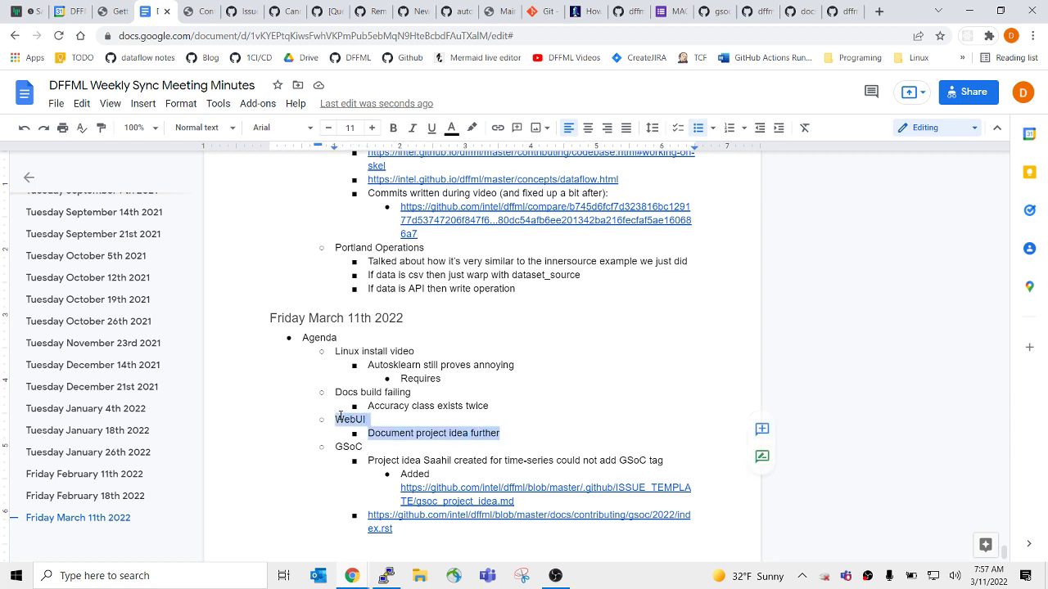
key(Left)
drag(336, 420, 501, 432)
click(503, 432)
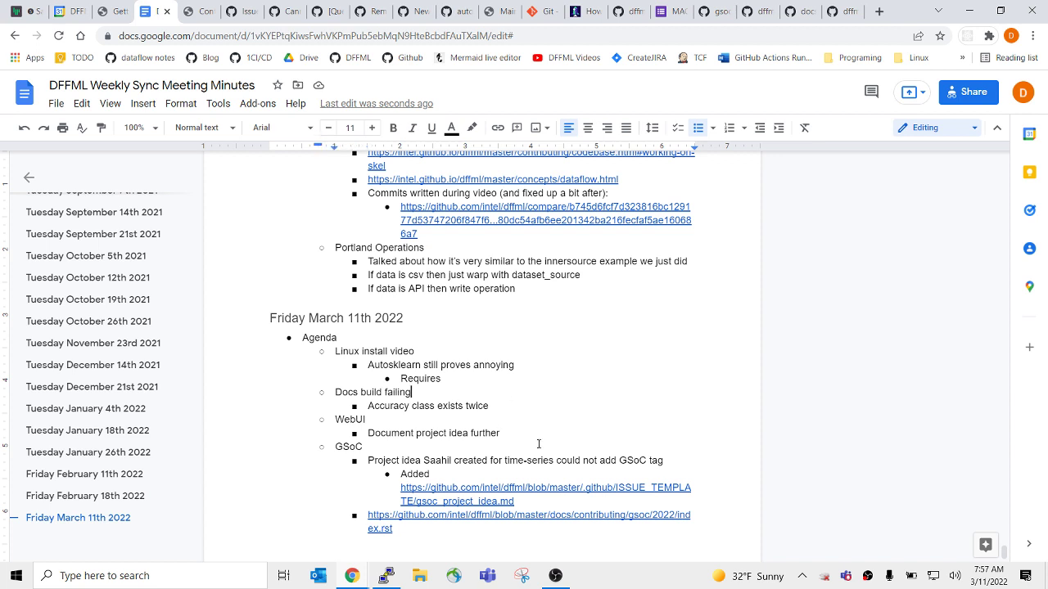
key(Return)
key(shift+Tab)
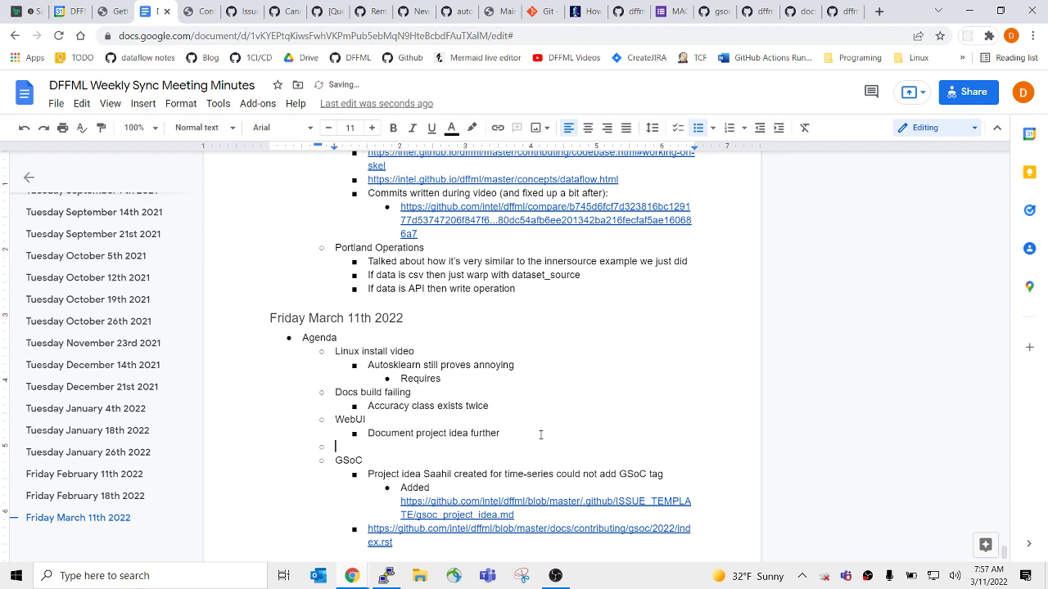
key(BackSpace)
key(BackSpace)
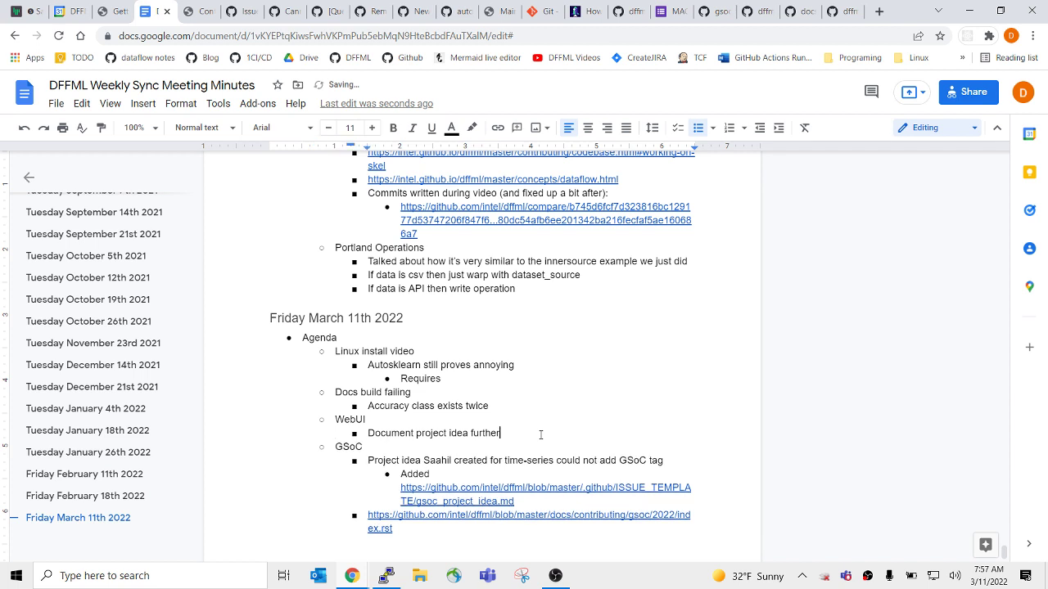
Complete the Autosklearn sub-bullet to read 'Requires installing cython'.
click(491, 393)
shift+click(338, 351)
click(460, 379)
text(installing cython)
click(604, 382)
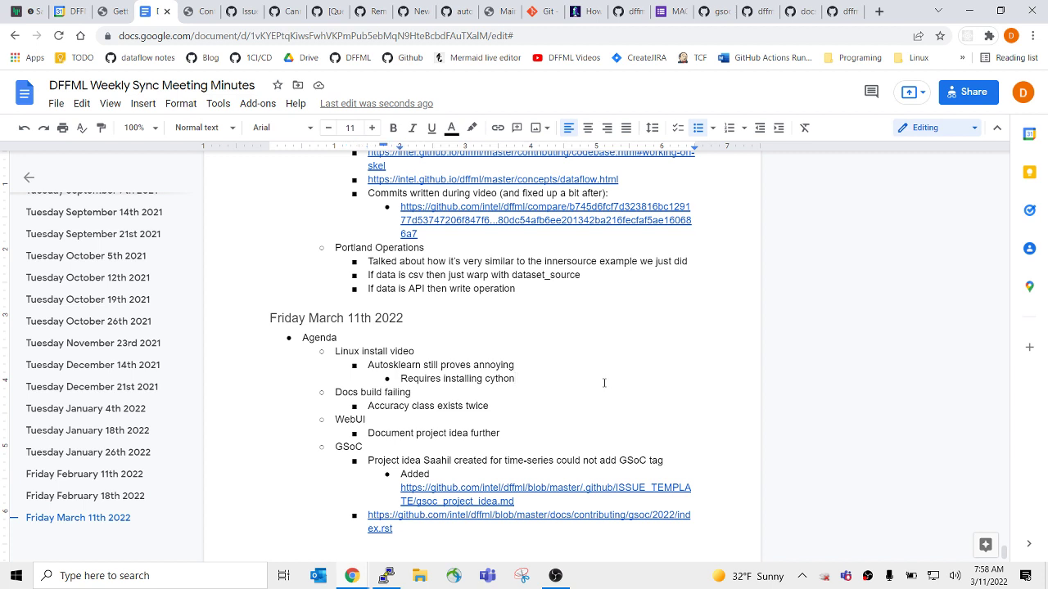
Add an agenda item after the GSoC link noting that a contributor is presenting.
click(587, 411)
click(461, 532)
key(Return)
key(shift+Tab)
text(Saahil pre)
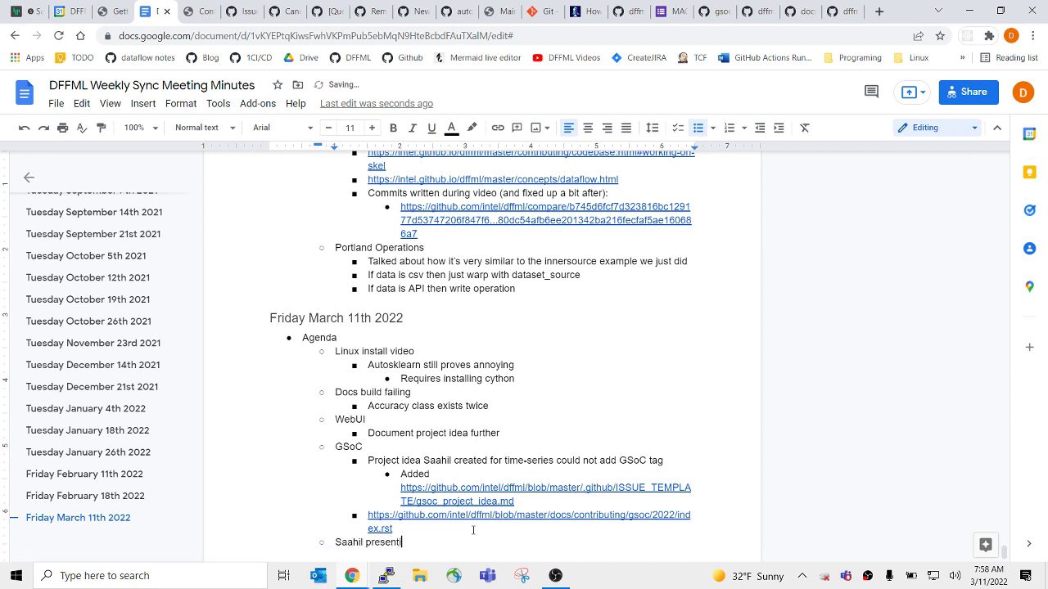
text(senting)
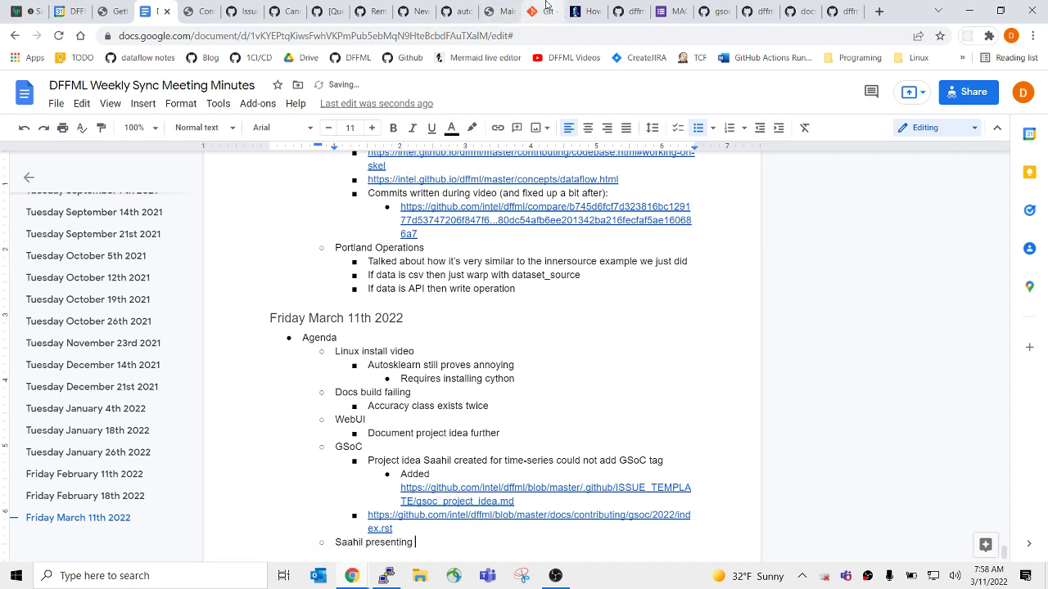
Check the Gitter chat, then bring up the DFFML Weekly Sync calendar.
click(29, 7)
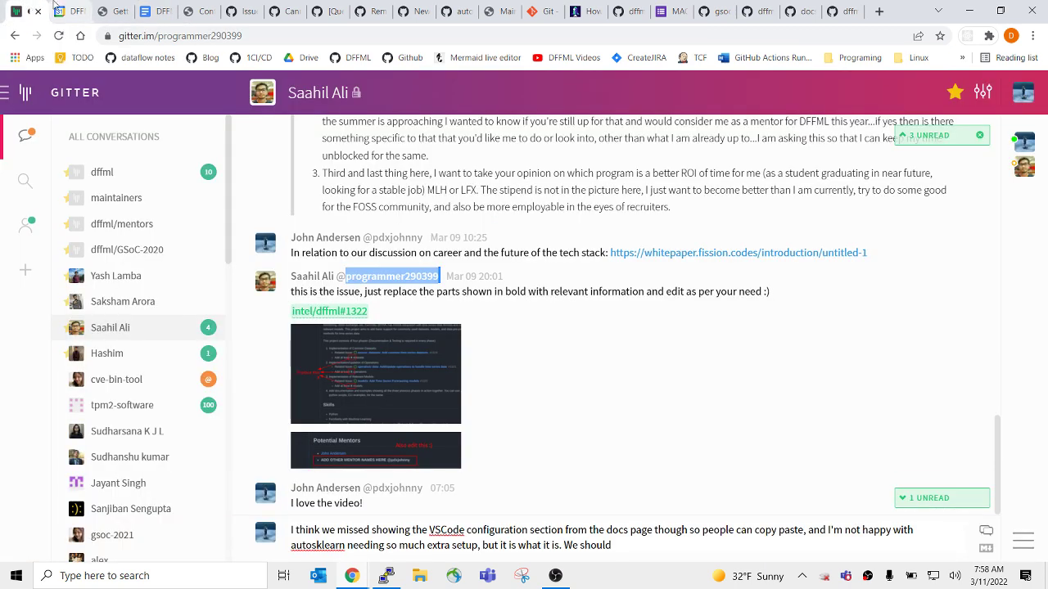
click(59, 8)
click(37, 7)
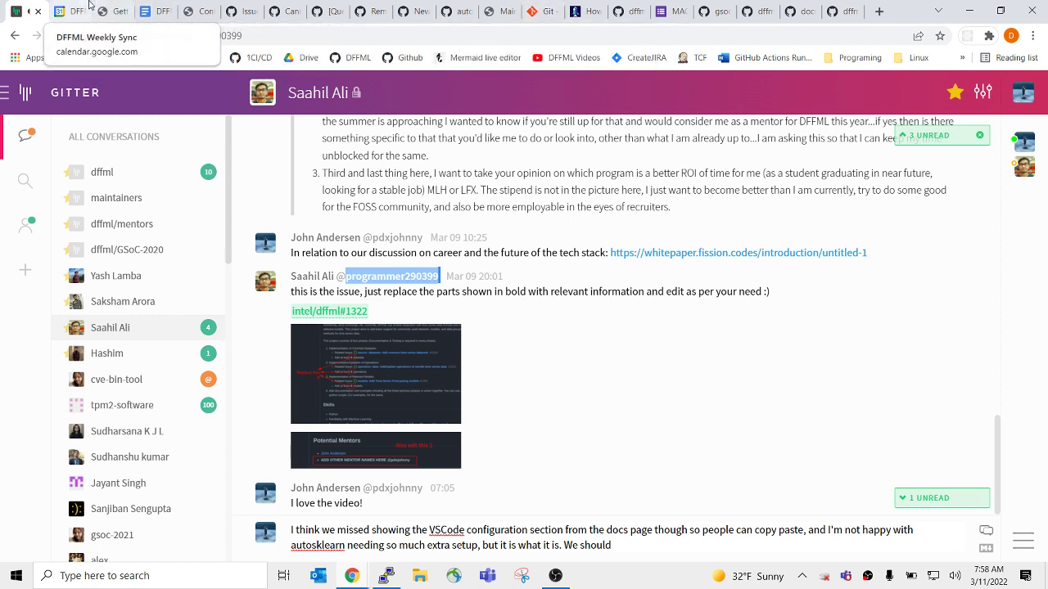
click(59, 9)
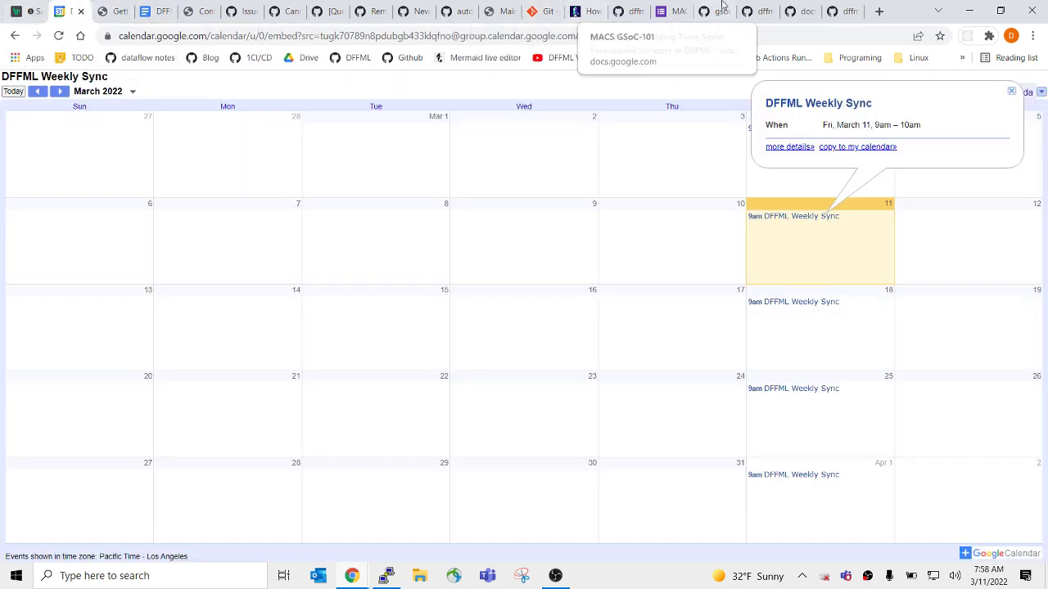
Maximize the Meet window, stop presenting the screen, and open the in-call messages.
key(alt+Tab)
click(589, 284)
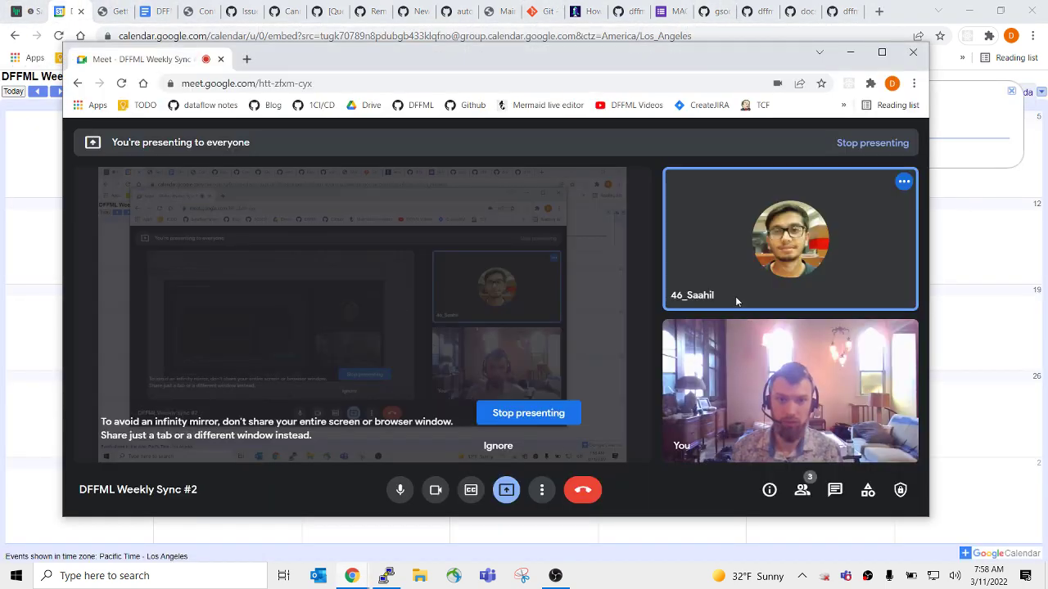
double_click(614, 64)
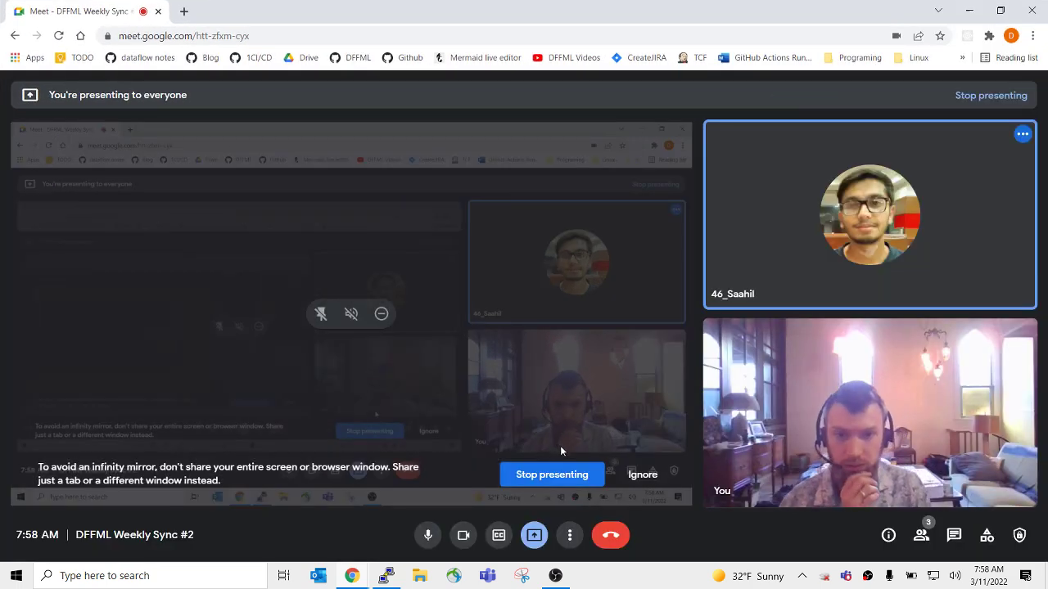
click(557, 475)
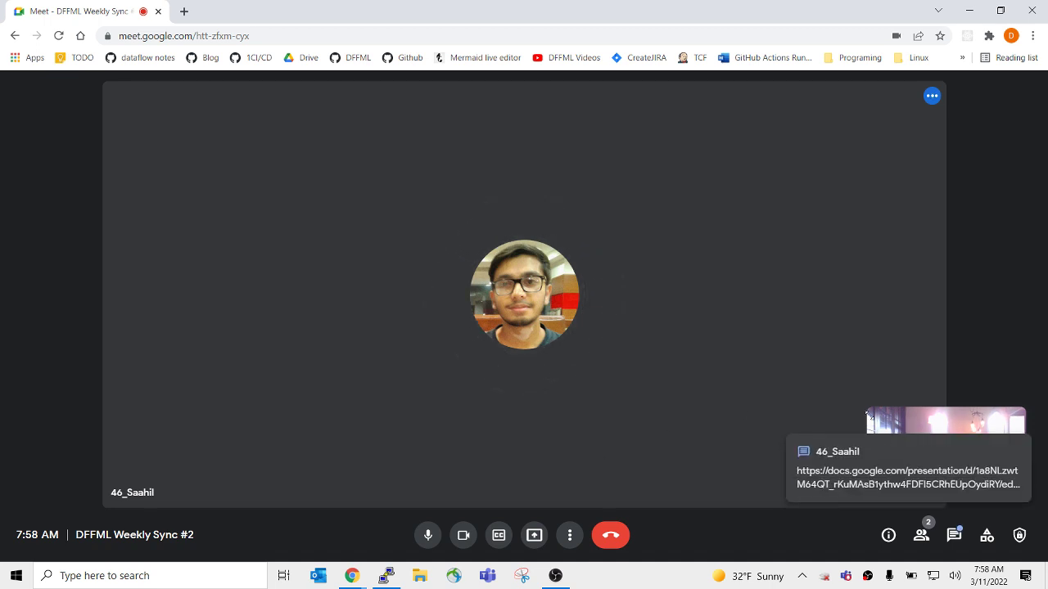
click(905, 477)
Open the shared GSOC22-ppt deck, start a slideshow from slide 3, then return to Meet.
click(878, 260)
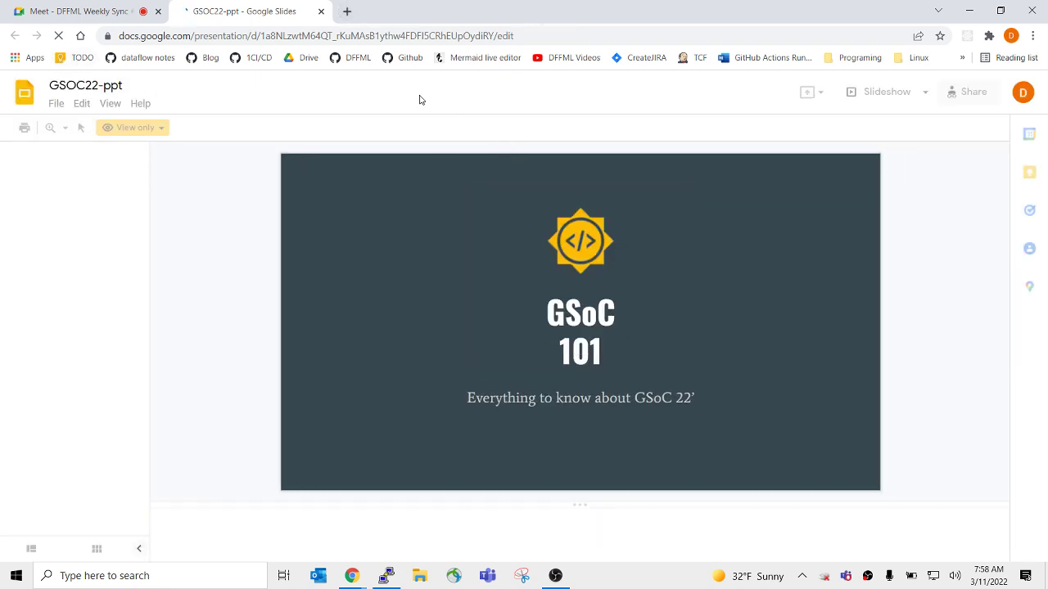
click(56, 10)
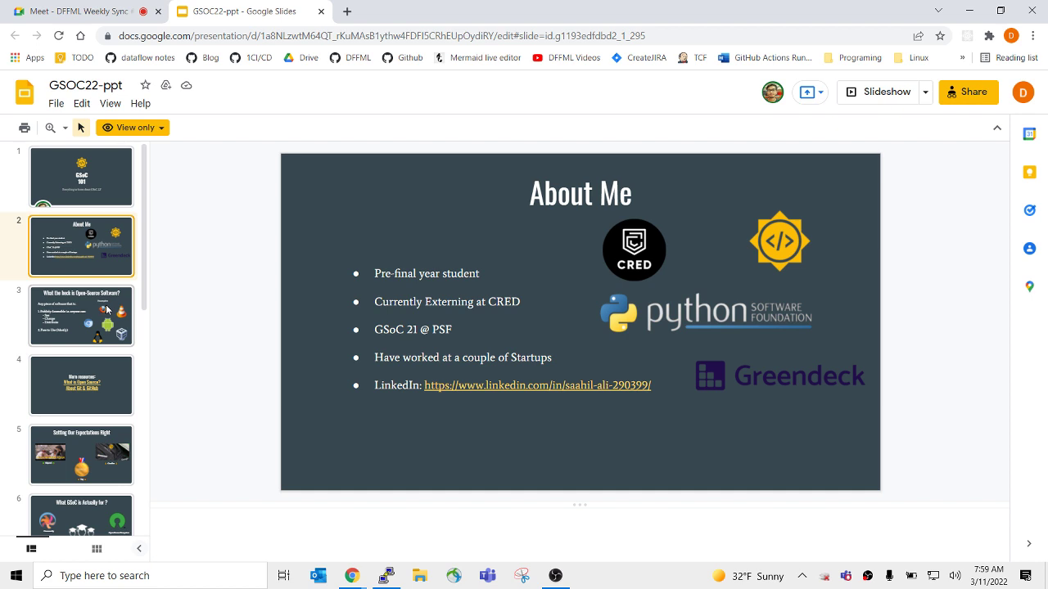
click(106, 310)
click(808, 93)
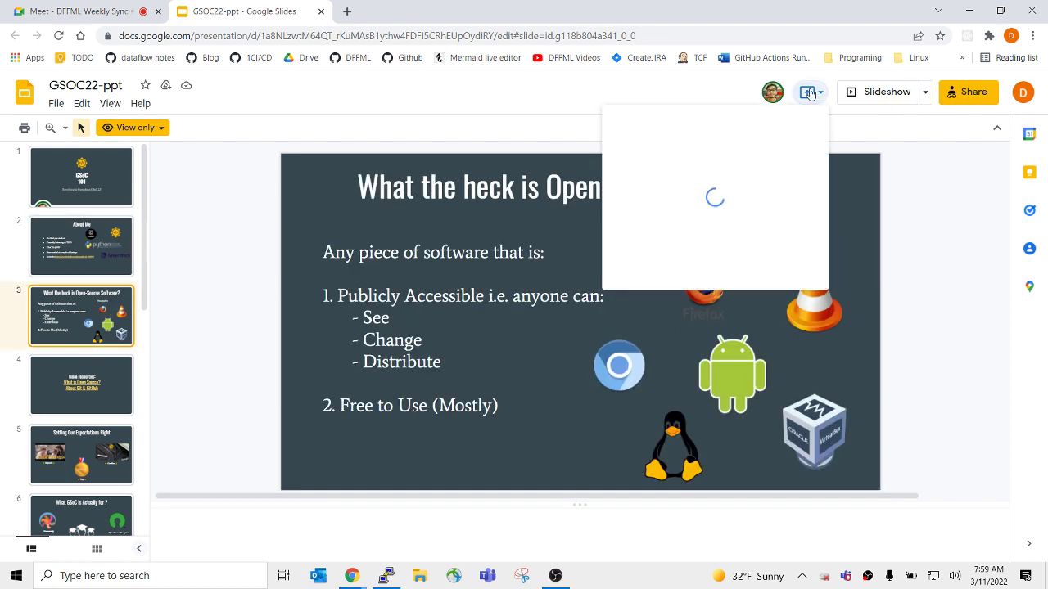
click(809, 93)
click(882, 92)
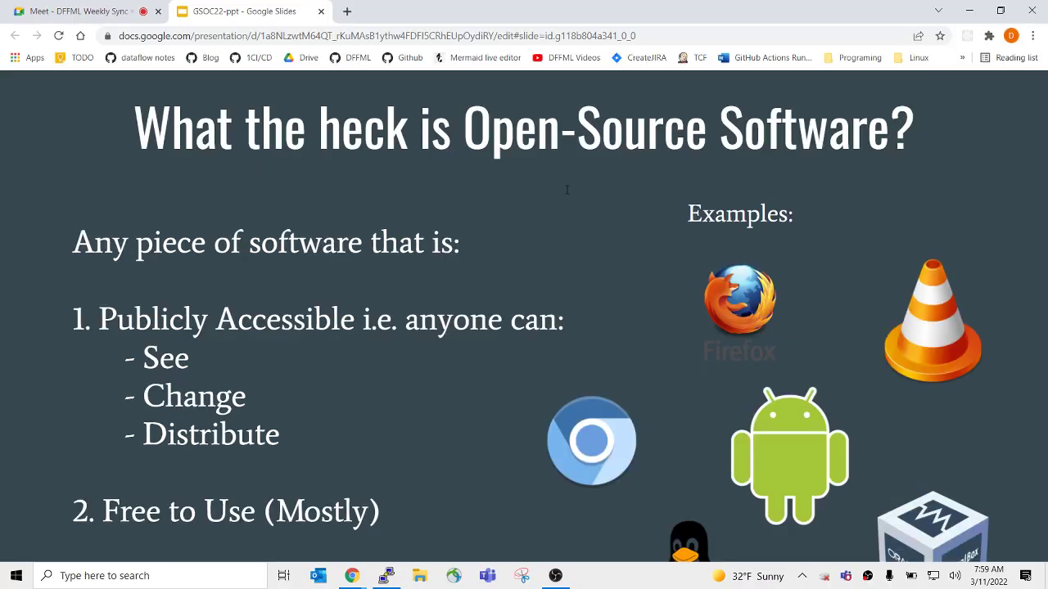
click(74, 11)
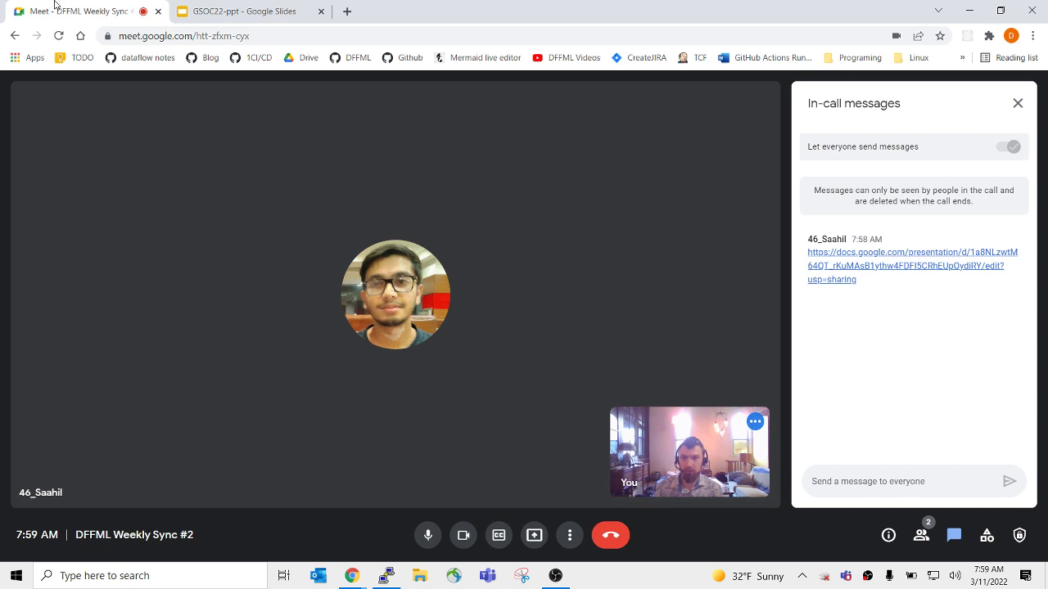
Share the entire screen briefly, stop sharing, and close the in-call messages panel.
click(570, 536)
click(534, 536)
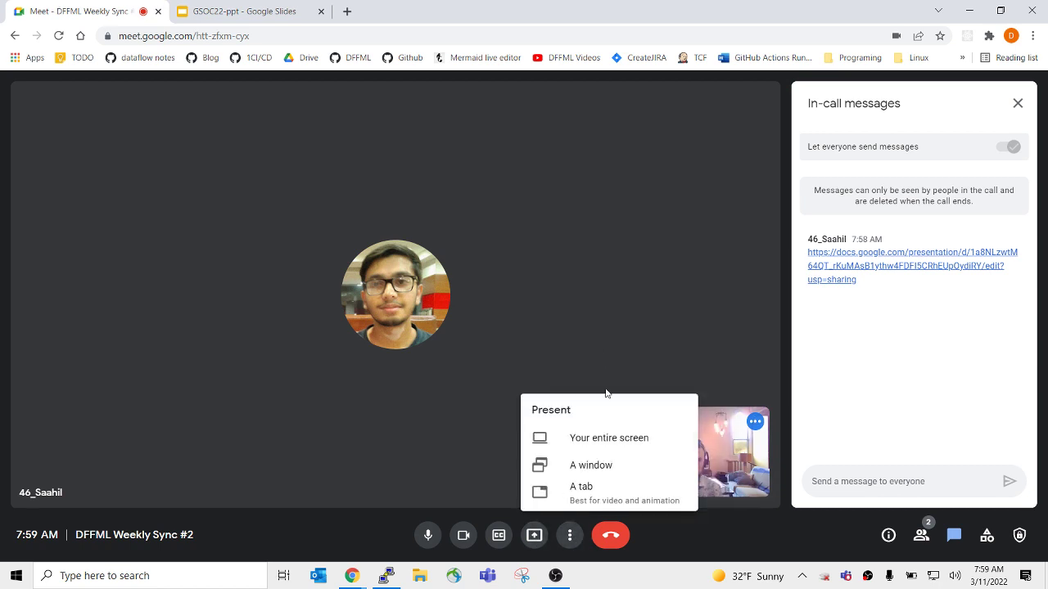
click(611, 445)
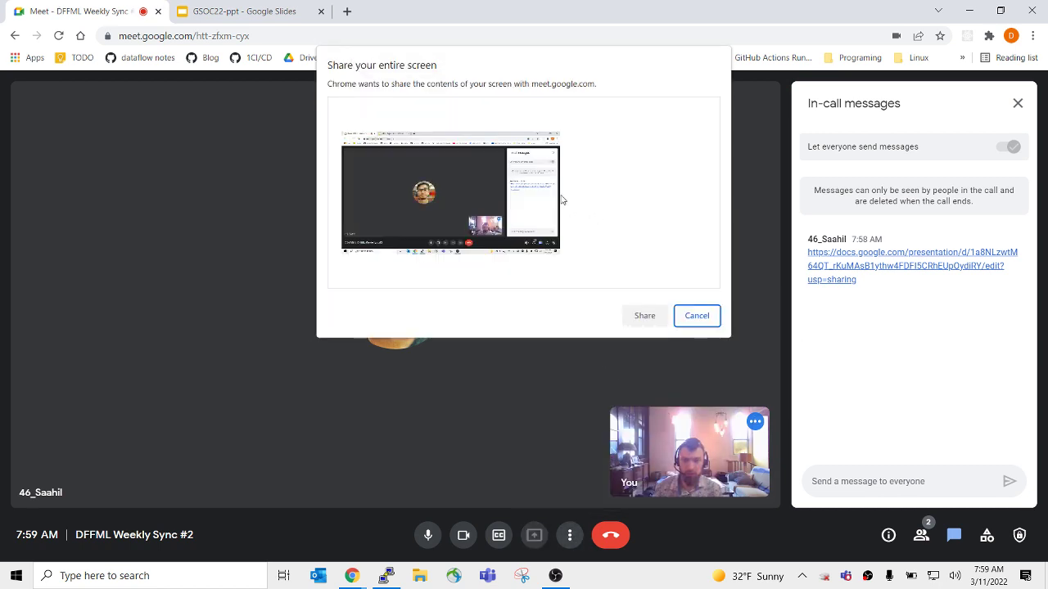
click(477, 218)
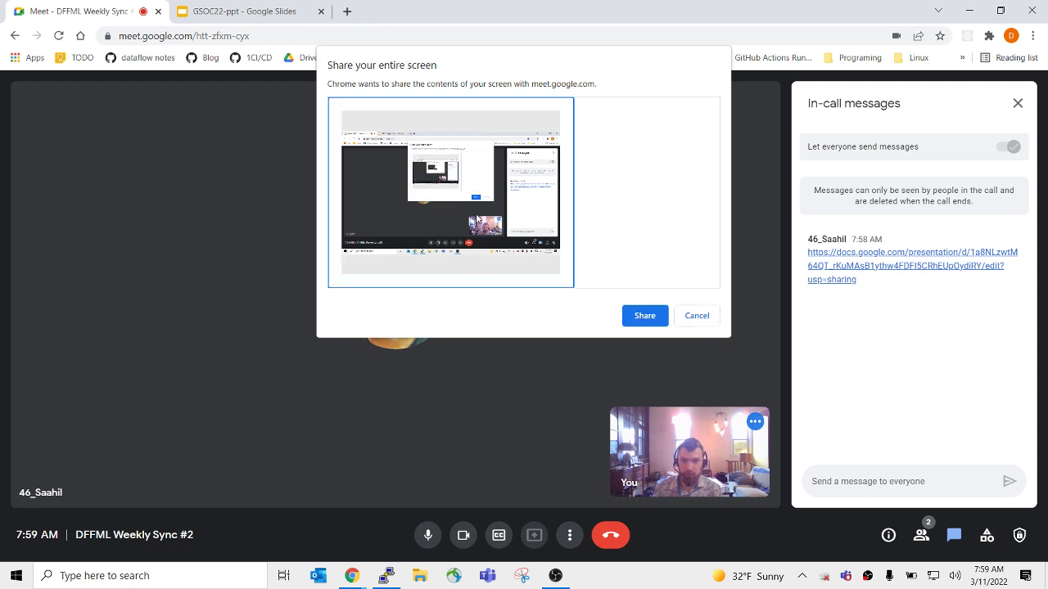
click(644, 316)
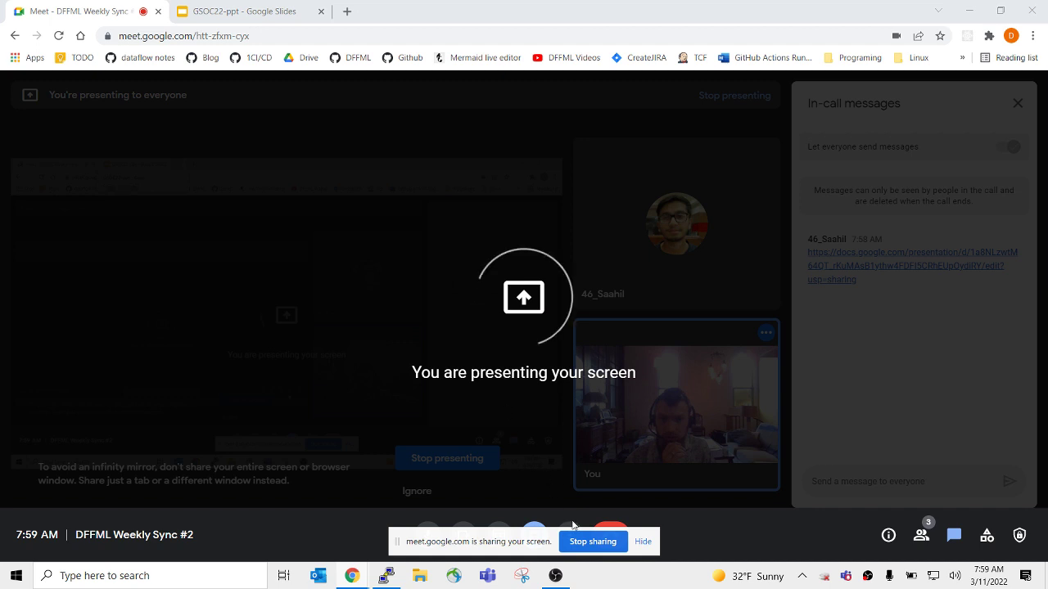
click(583, 541)
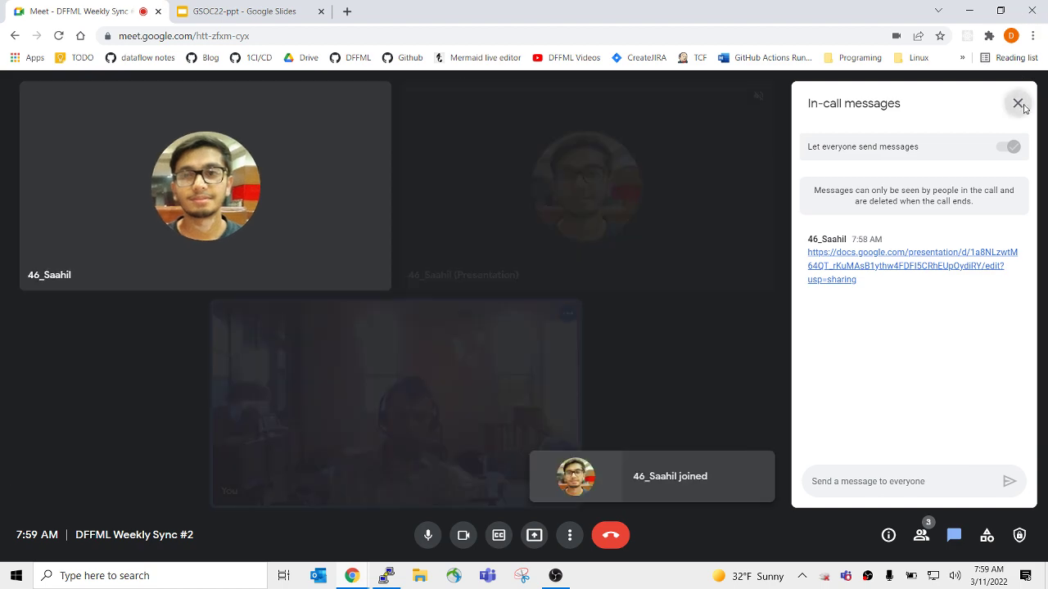
click(1017, 104)
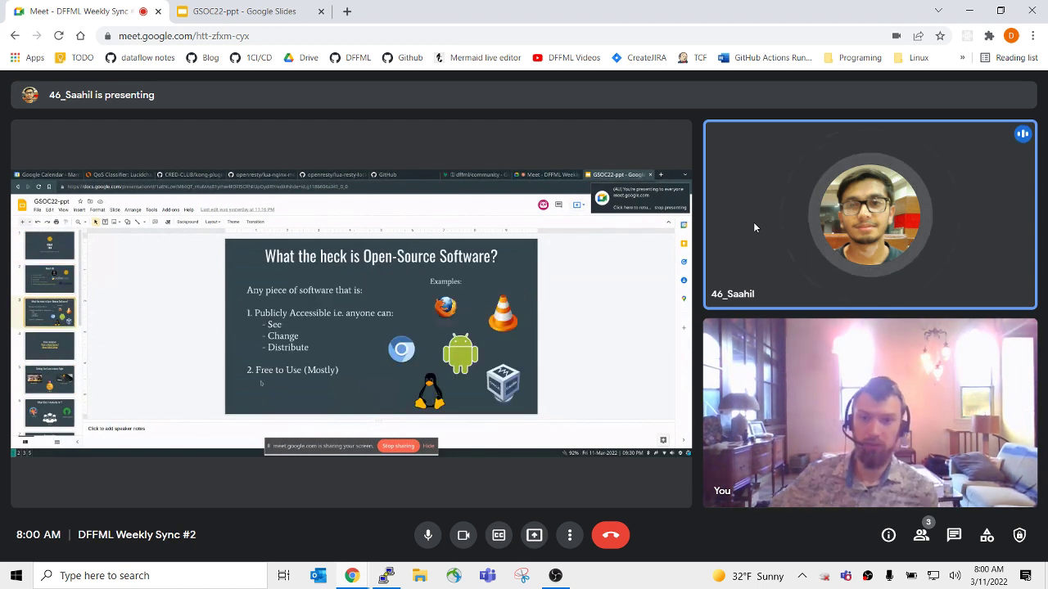
Switch Chrome to full screen with F11 to watch the GSOC22-ppt presentation.
key(F11)
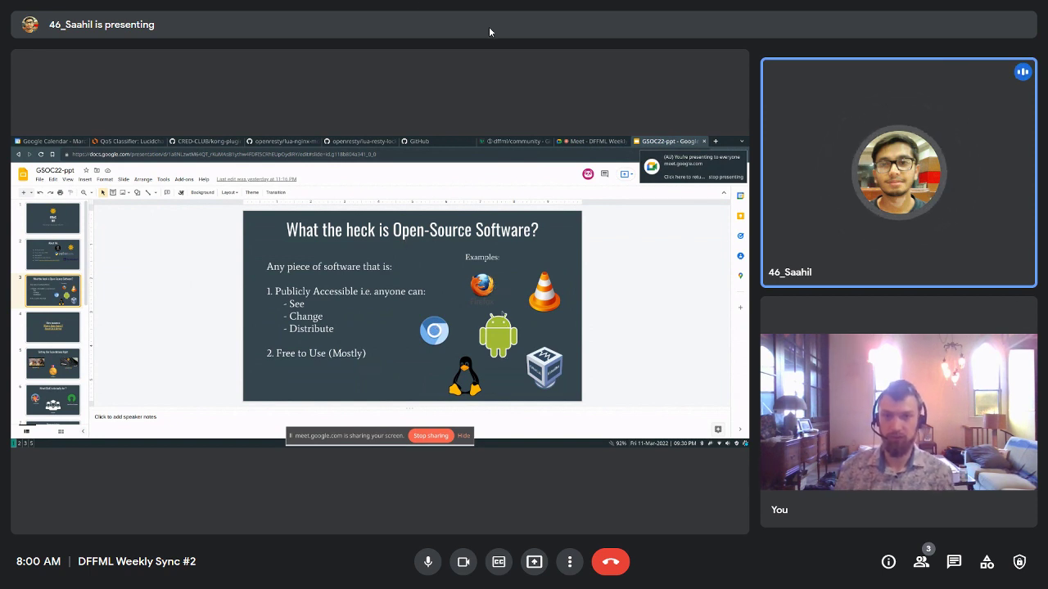
mouse_move(488, 5)
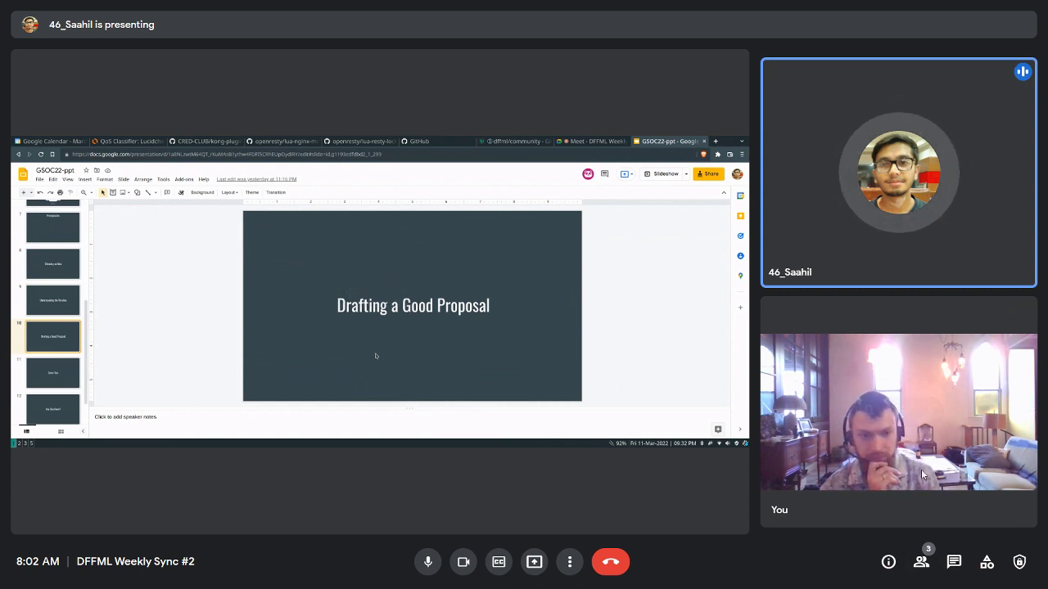
Glance at the GSOC22 slides tab, then return to the Meet call and toggle its full-screen view.
key(Escape)
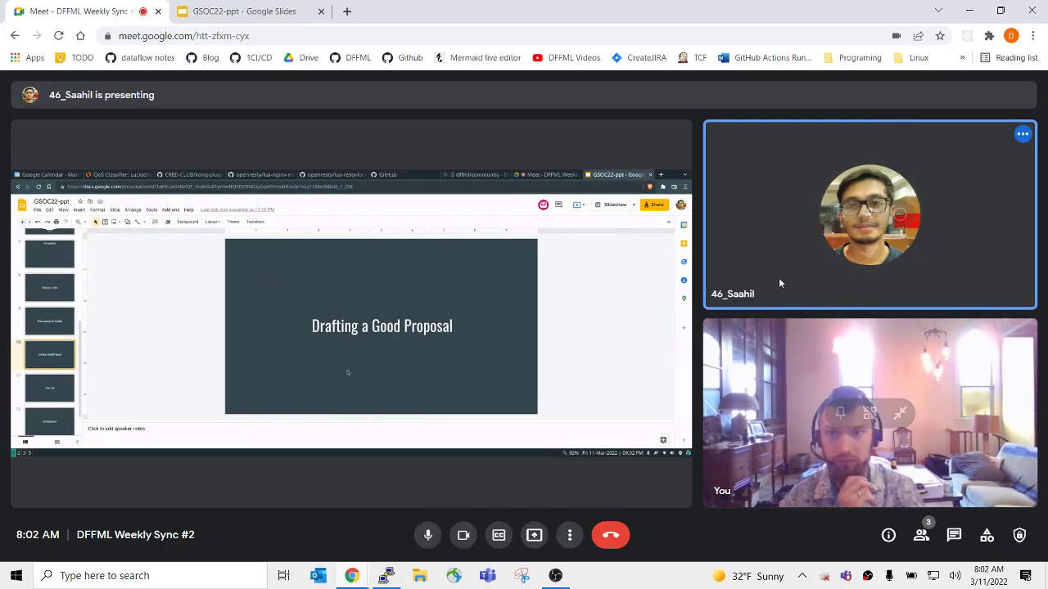
click(262, 9)
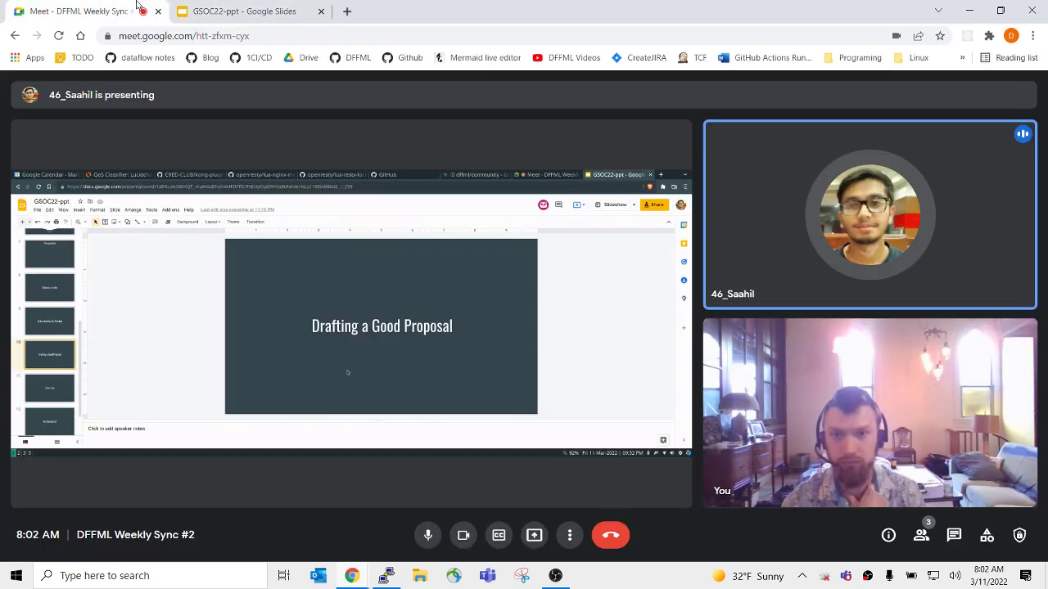
click(137, 6)
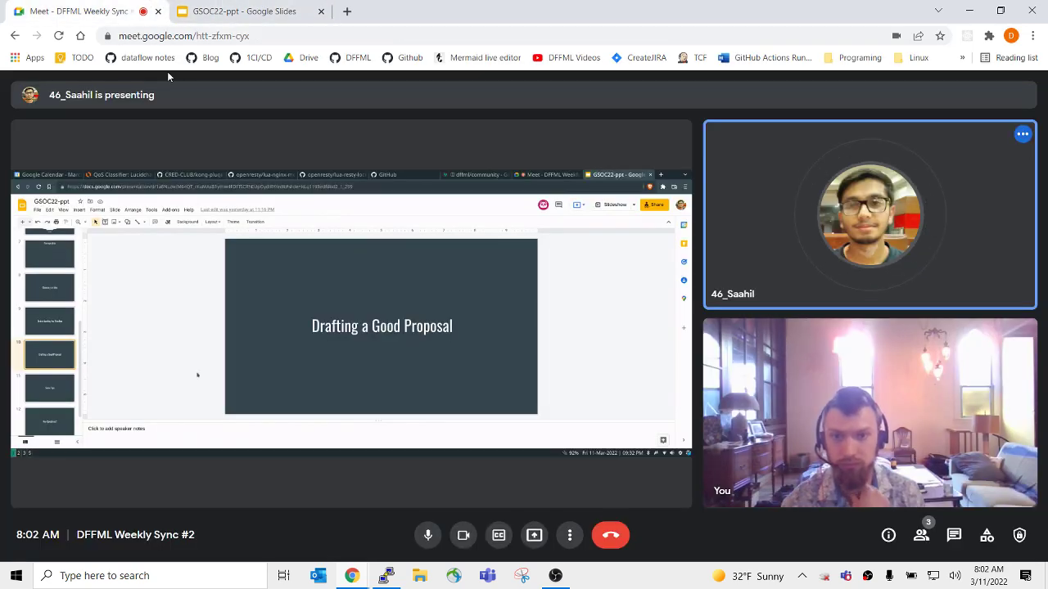
double_click(561, 438)
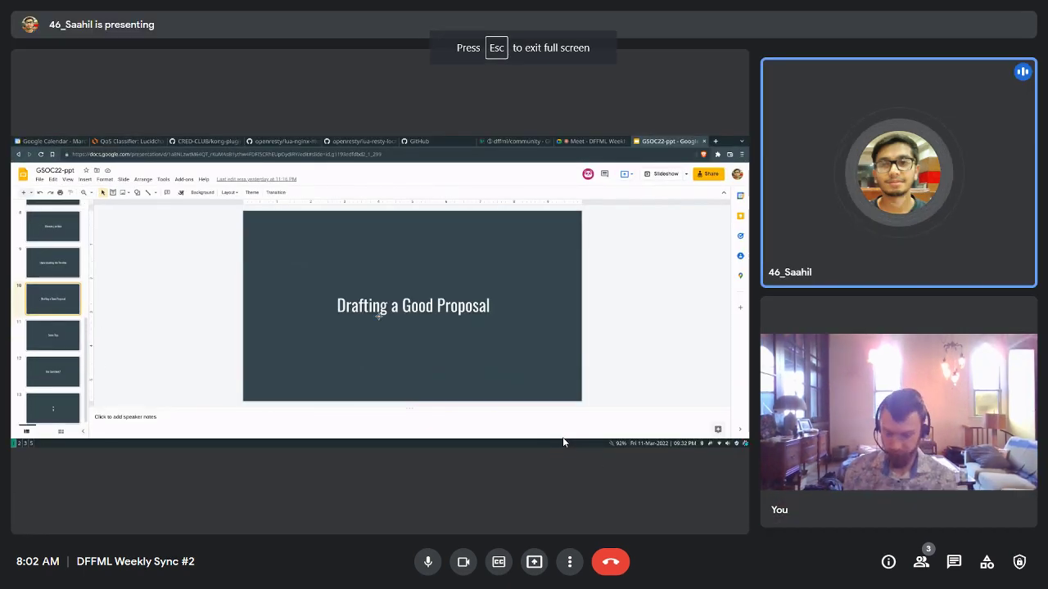
double_click(550, 409)
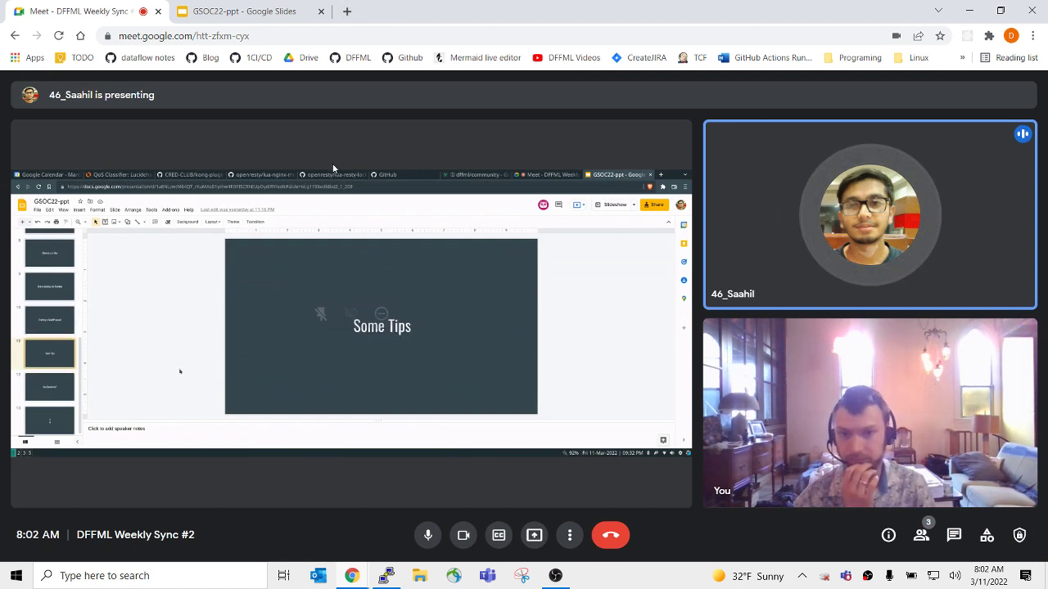
mouse_move(334, 169)
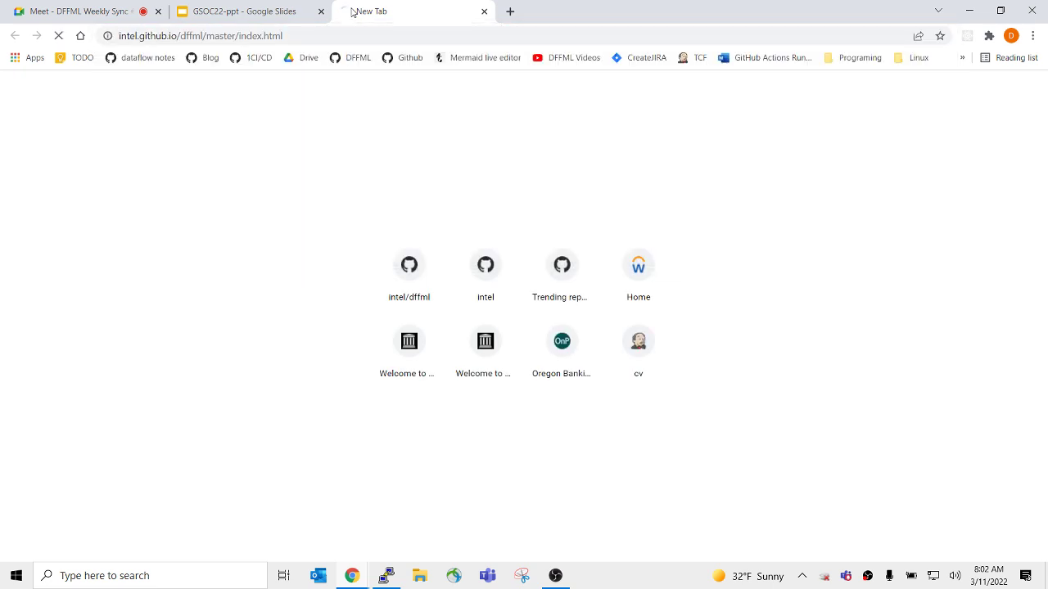
Close the DFFML docs tab and view the Meet call in full screen.
key(ctrl+w)
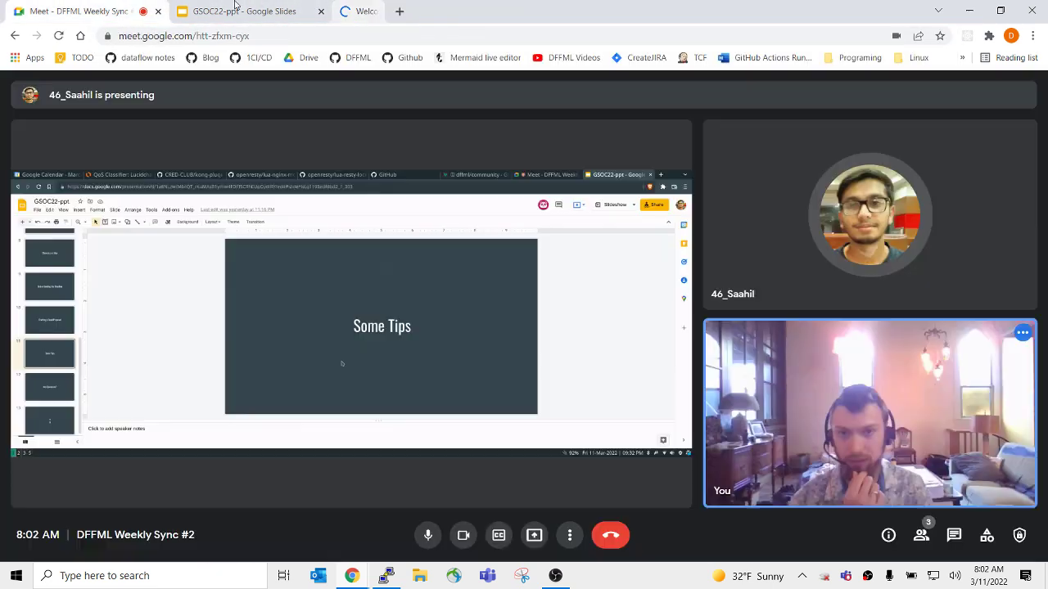
key(F11)
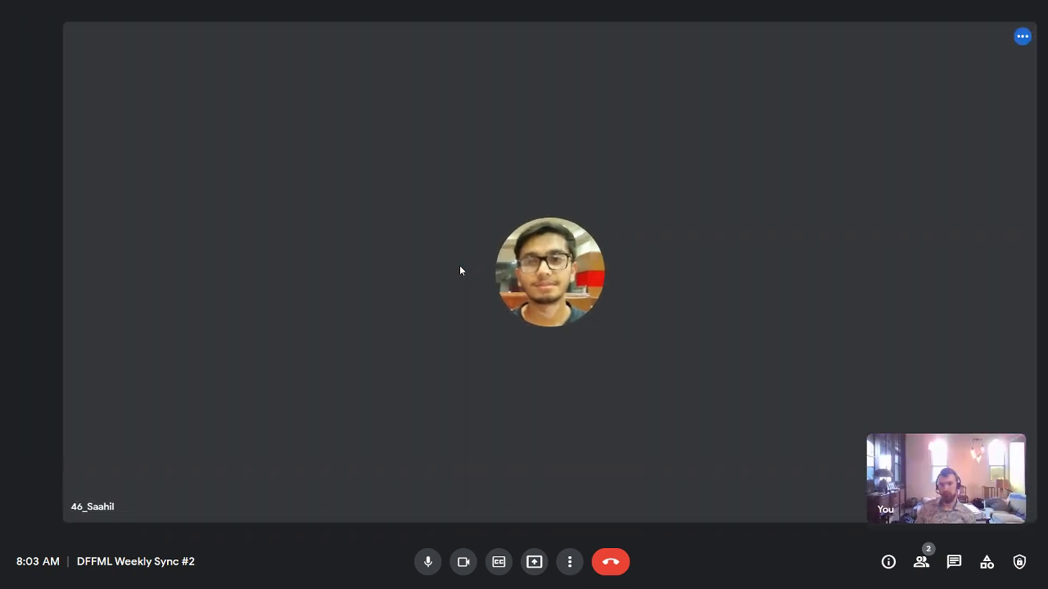
Open the DFFML Weekly Sync event's details in Calendar, then return to the minutes document.
key(alt+Tab)
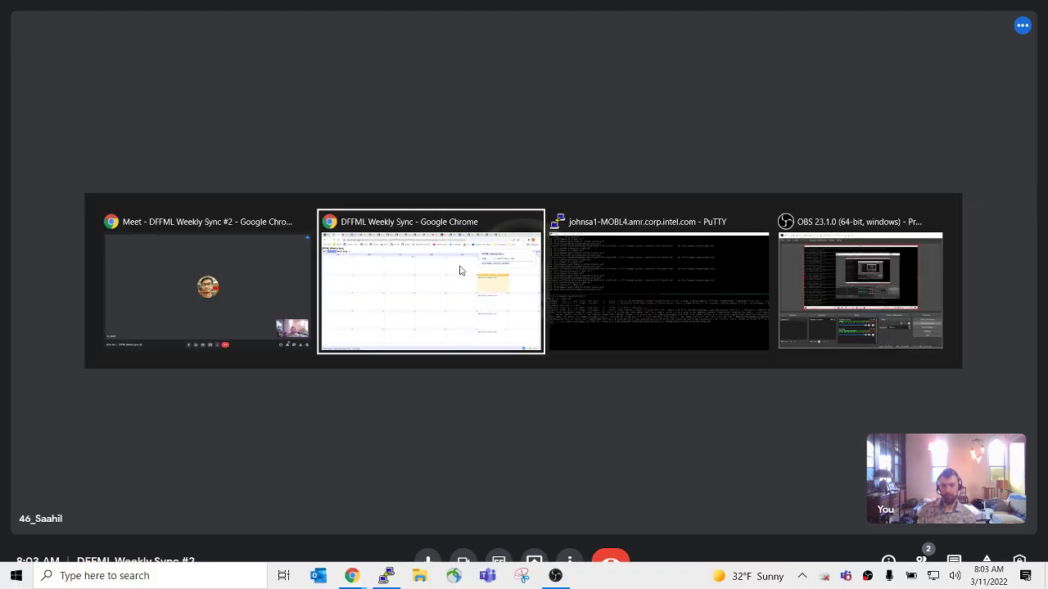
key(alt+Tab)
key(alt+Tab)
key(alt+Tab)
key(alt+Tab)
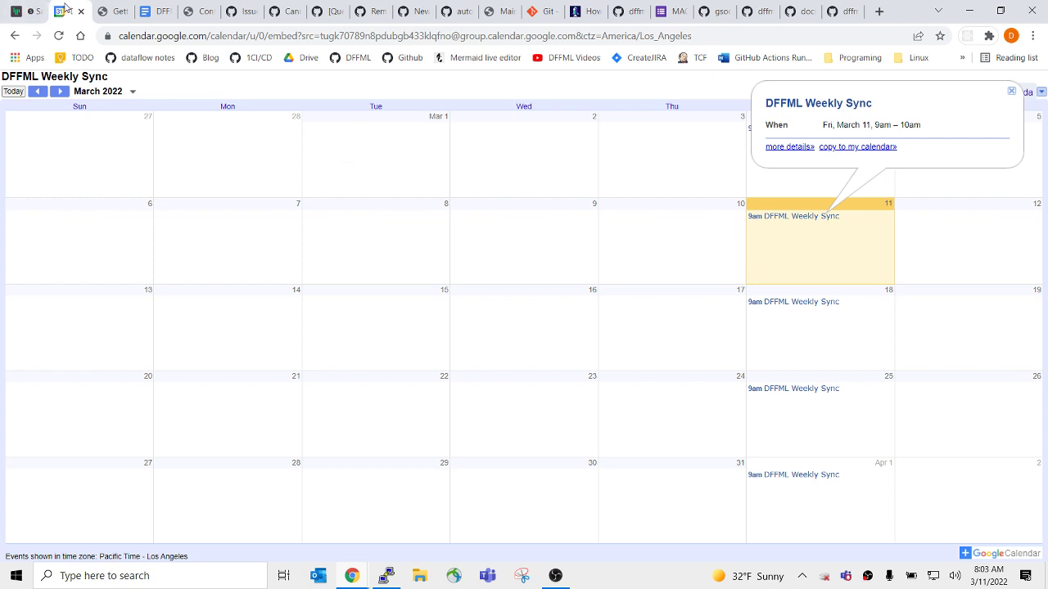
click(802, 149)
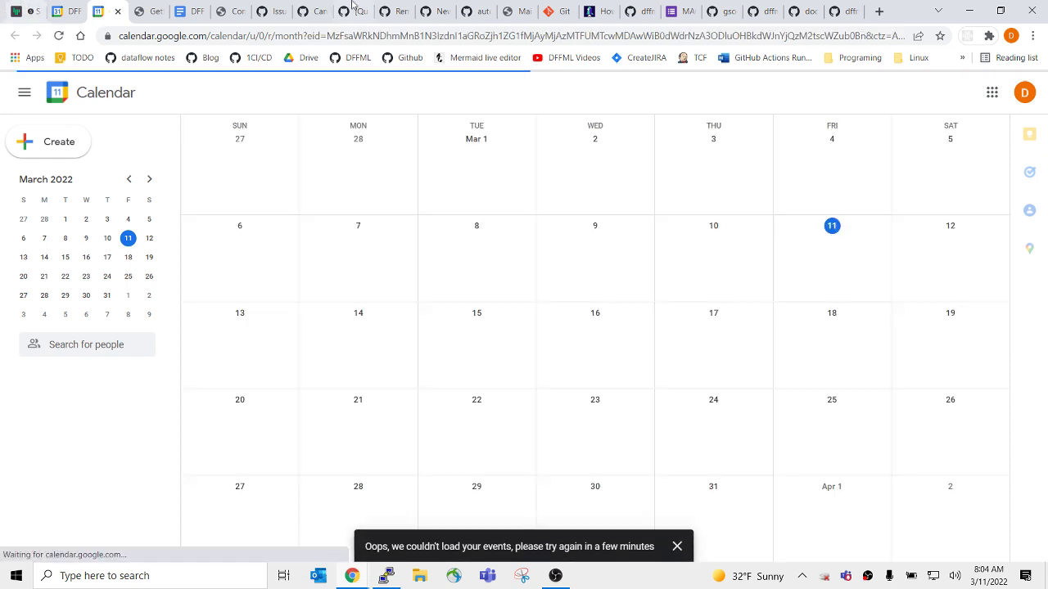
click(193, 11)
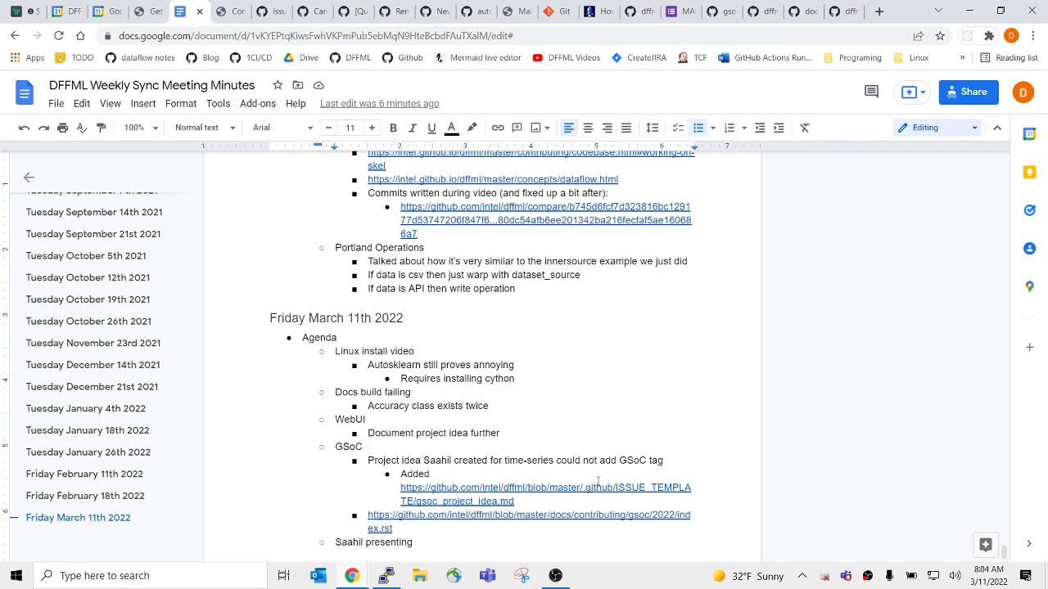
Delete the trailing space at the end of the last March 11th agenda bullet.
scroll(552, 464, down, 3)
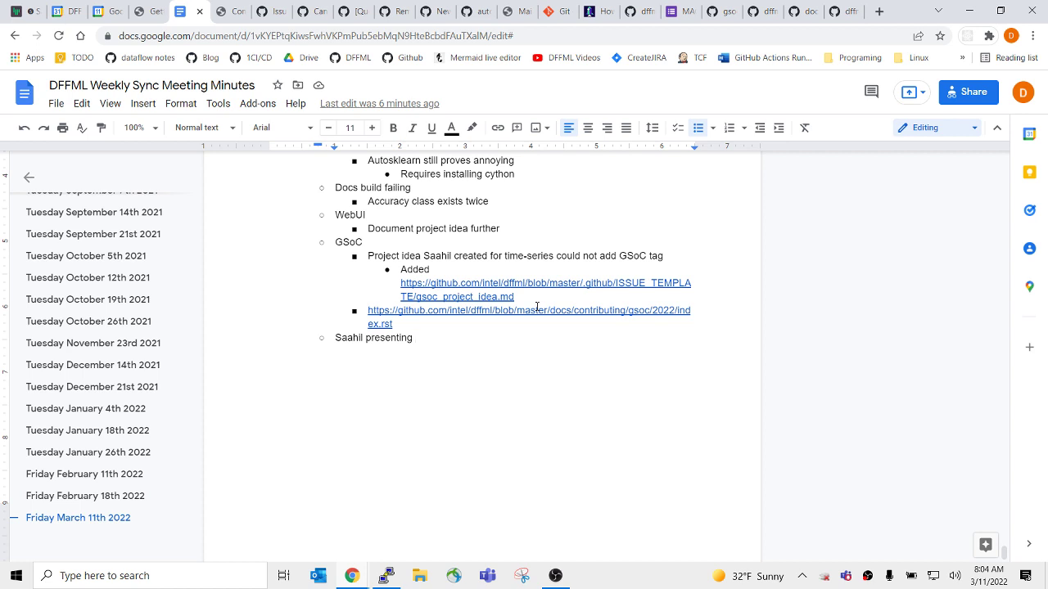
key(BackSpace)
Search 'did' in a new Chrome tab to find the DIDs blog post.
click(877, 11)
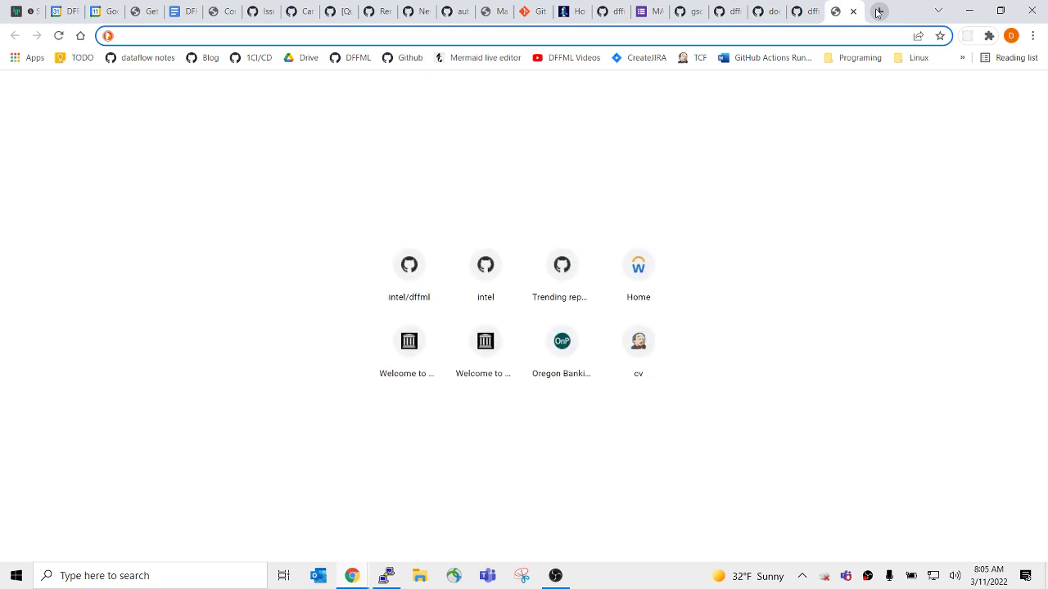
text(did)
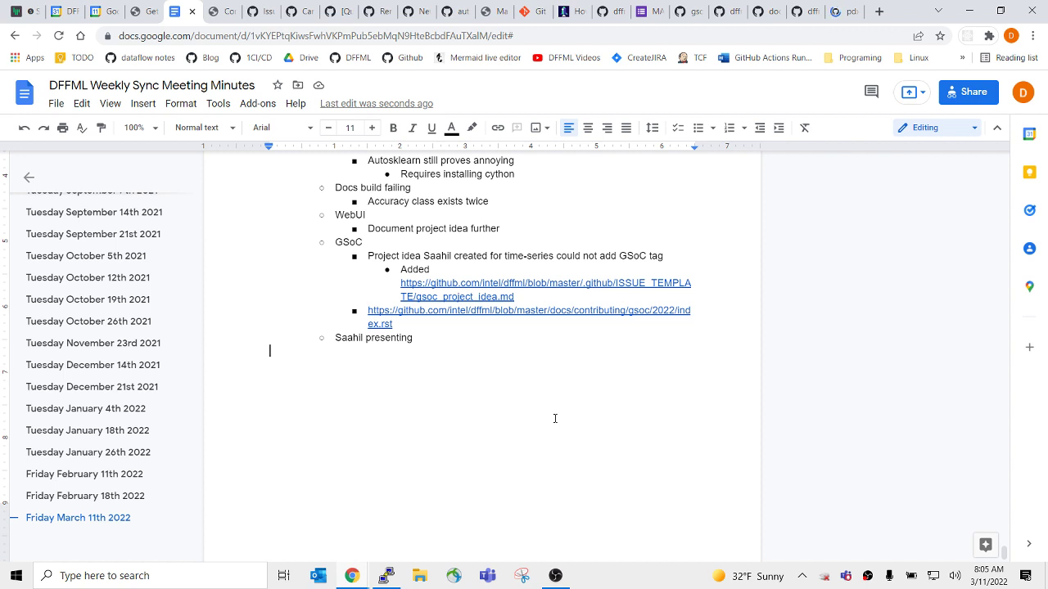
Paste the DIDs blog link as a new bullet and add 'GSoC' to the line above.
key(BackSpace)
key(Return)
text(https://github.com/pdxjohnny/pdxjohnny.github.io/blob/dev/content/posts/2022-03-02-did-twitter-space.md)
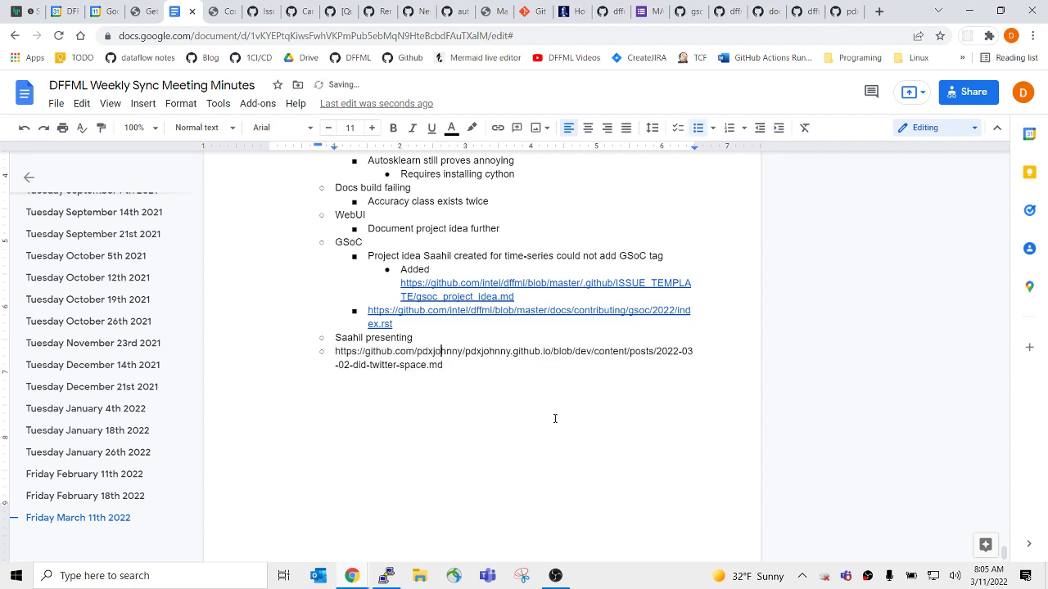
key(Up)
text(GSoC)
Add a 'Rubric and proposal' bullet with an indented sub-bullet beneath it.
key(Return)
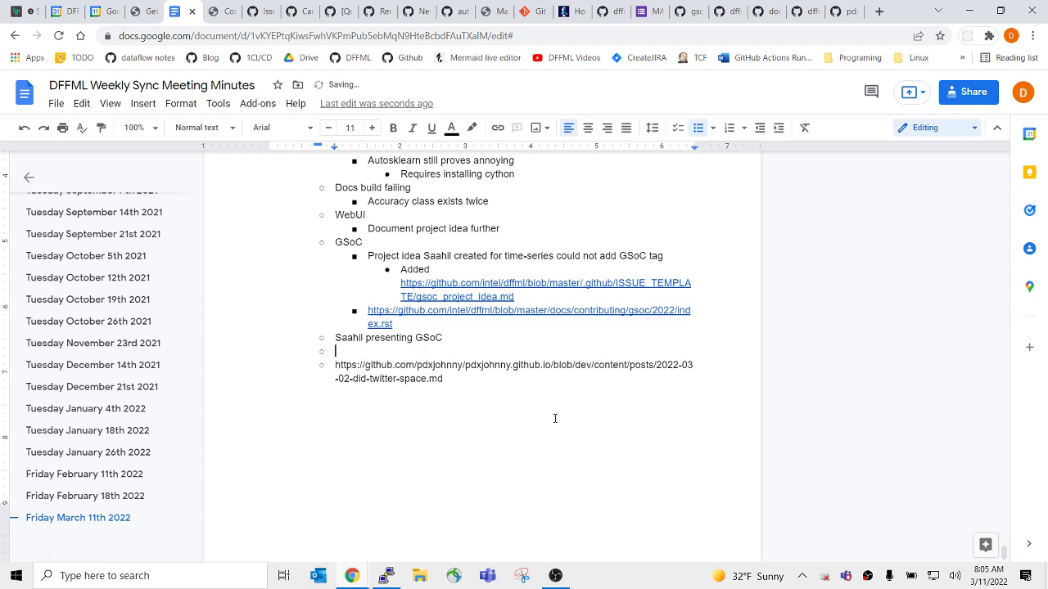
text(Rubric and proprosal)
key(Return)
key(Tab)
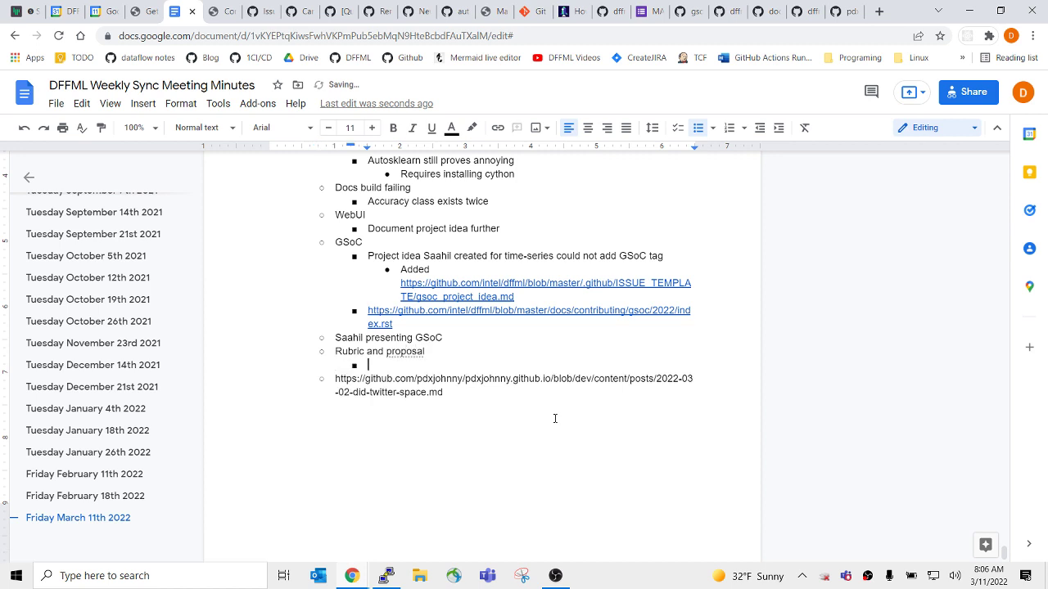
Check the spelling suggestions for 'proposal' and return to the empty sub-bullet.
right_click(416, 351)
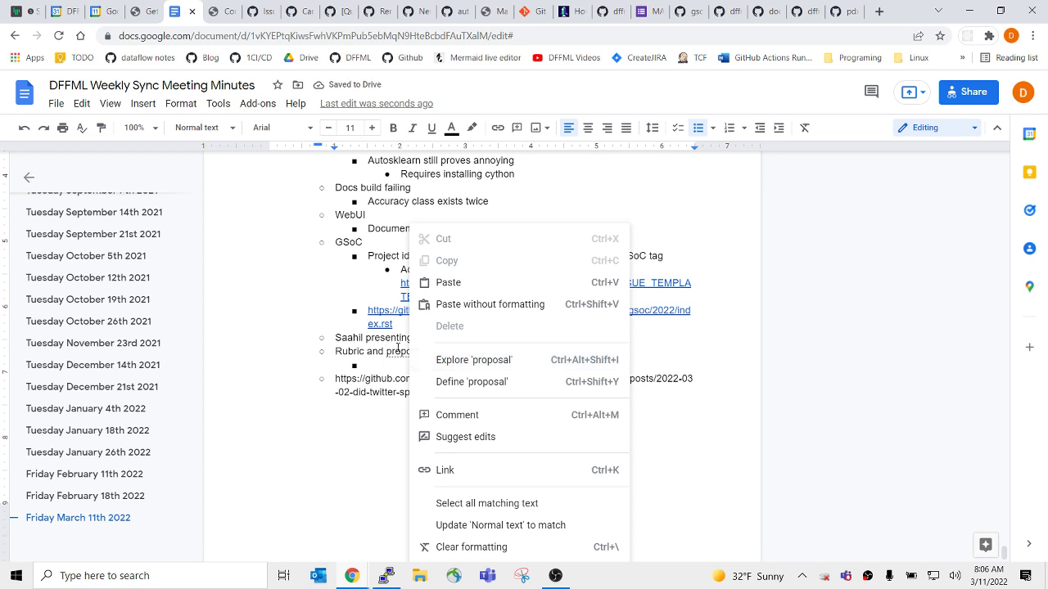
click(393, 366)
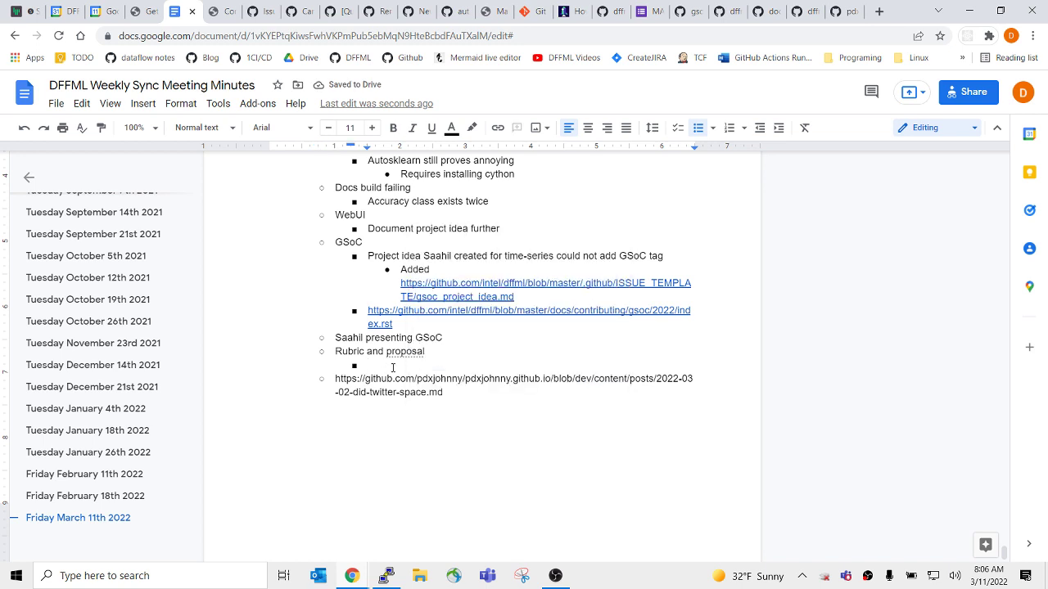
text(M)
key(BackSpace)
Add a 'Graphical explanation' sub-point with the nested note 'Its about knowing what you're going to do'.
text(Graph)
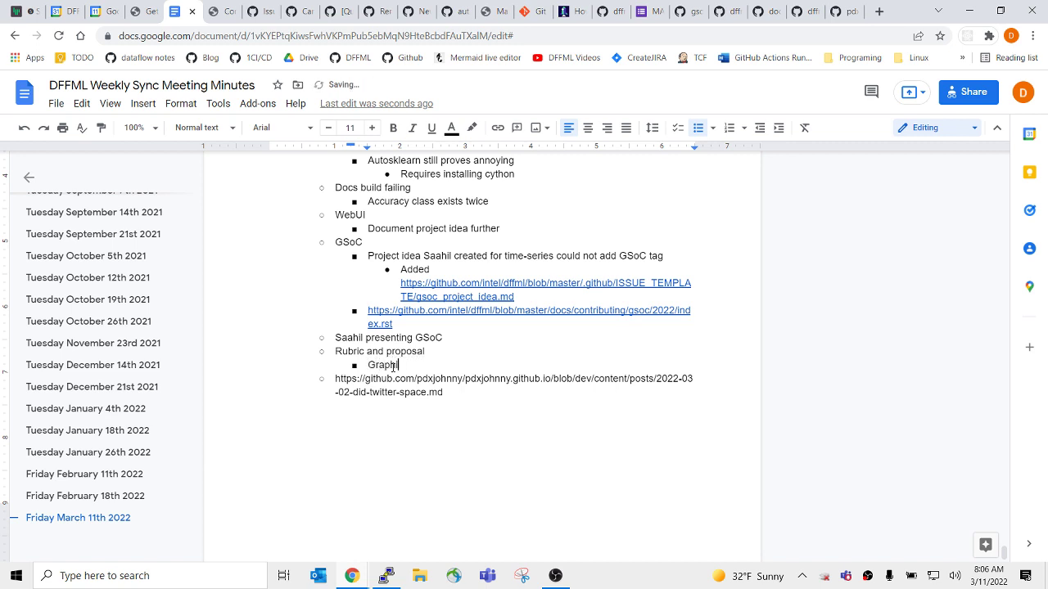
text(ical explianation)
key(Return)
key(Tab)
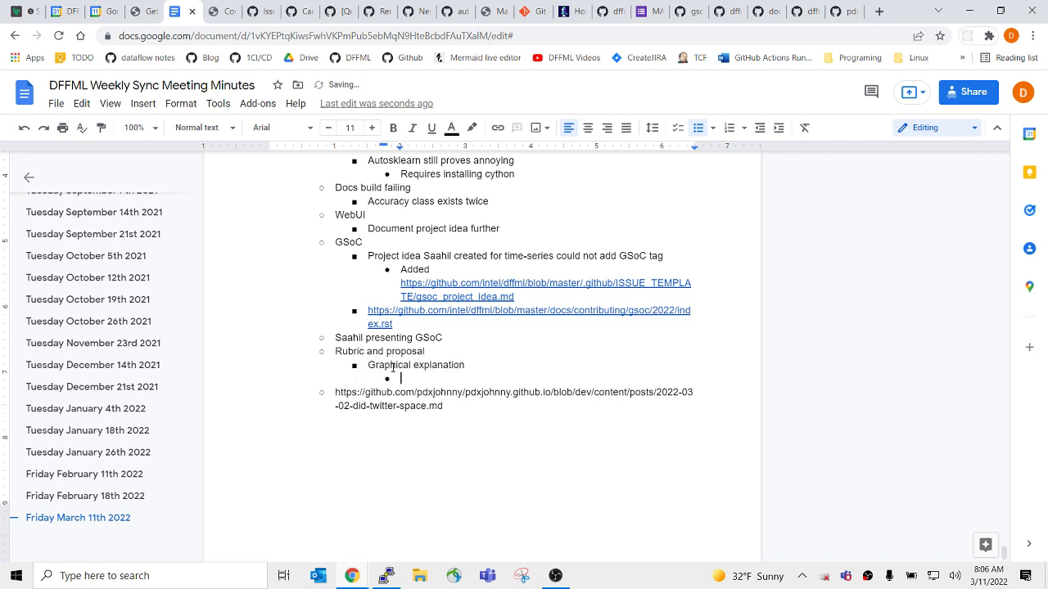
text(Its about knowing what you're goi)
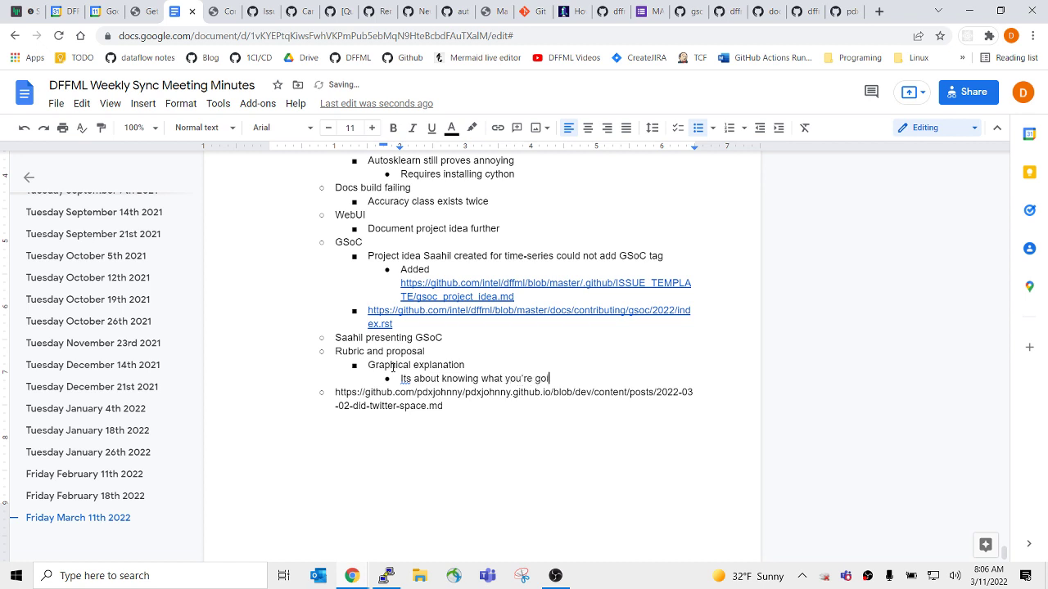
text(ng to dlo)
key(BackSpace)
key(BackSpace)
text(o)
Add the note 'As a new developer you just hack through things'.
key(Return)
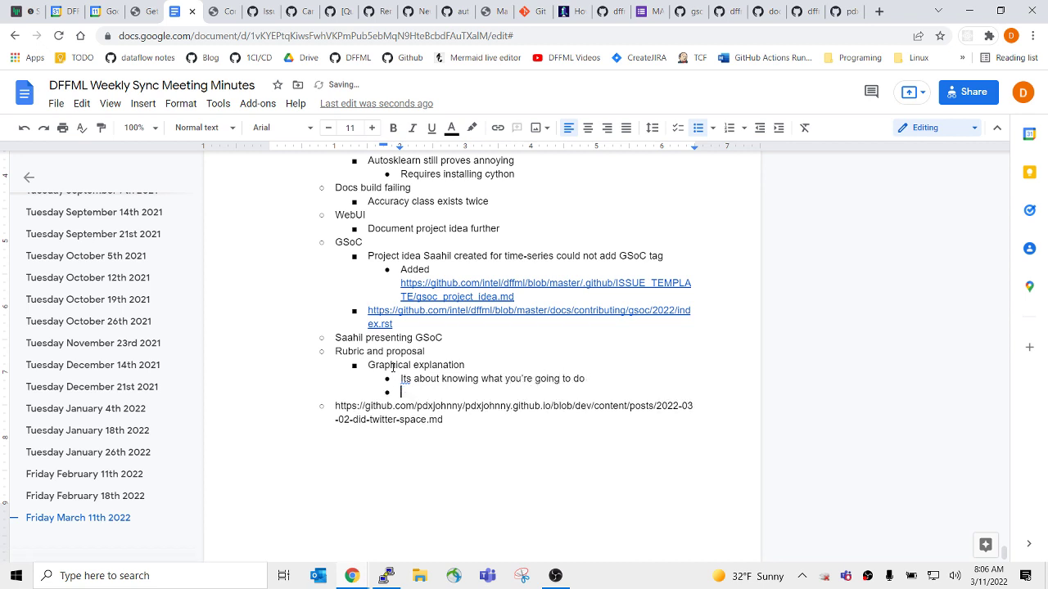
text(As a new developer you )
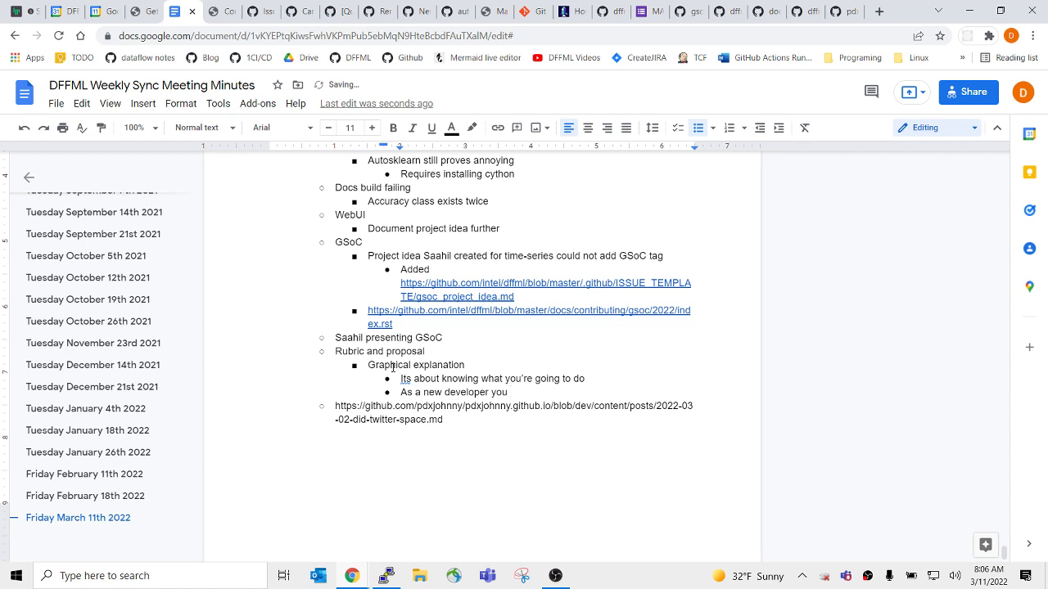
text(just hack through things)
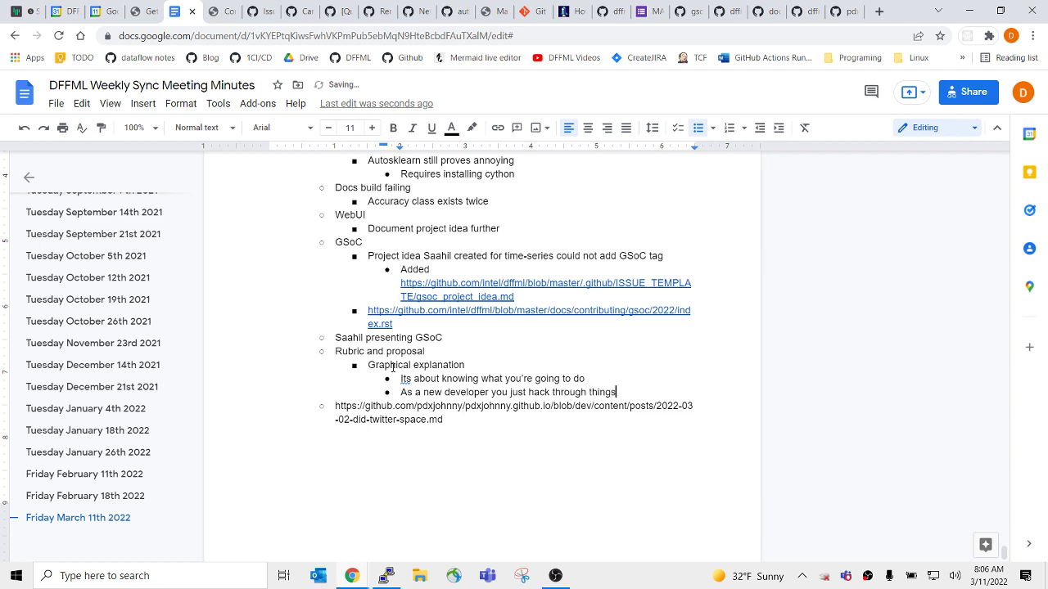
Add 'There are some standard' and 'c4model.com' notes, undoing the auto-capital in c4model.com.
key(Return)
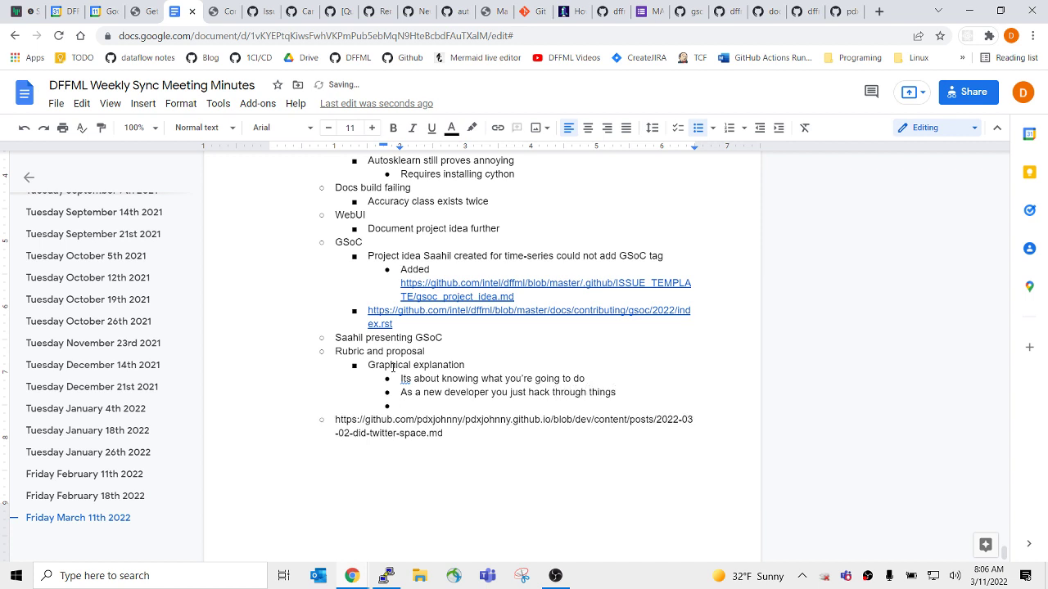
text(There are some standard)
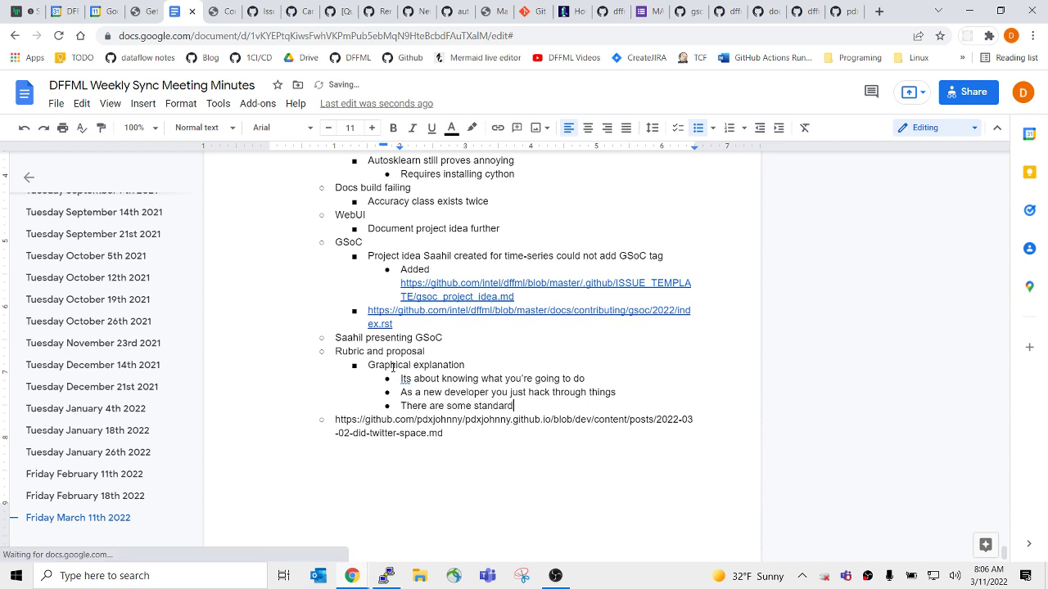
key(Return)
text(c4)
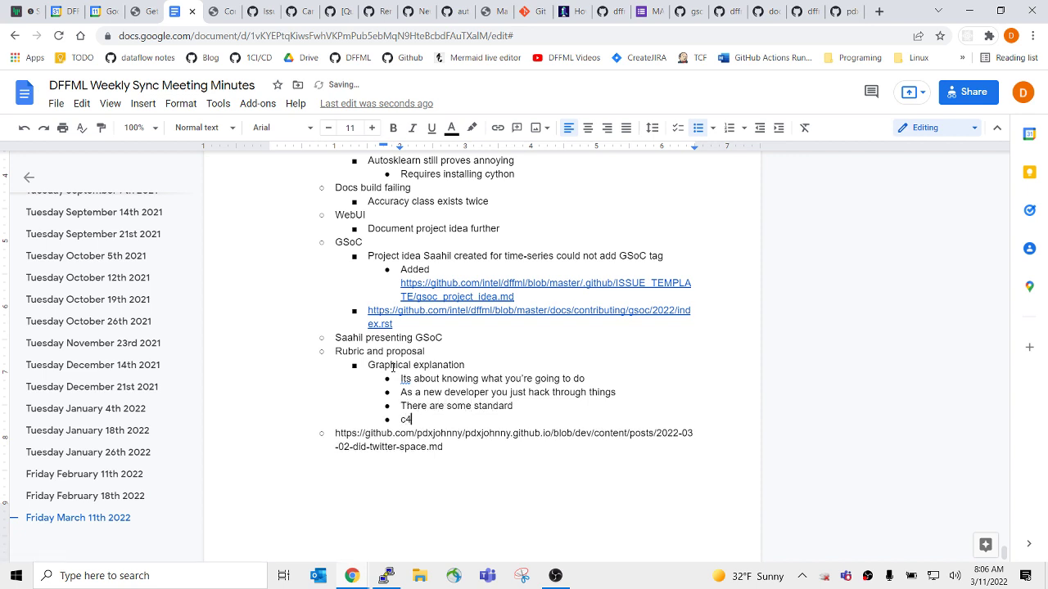
text(model.com)
key(Return)
key(ctrl+z)
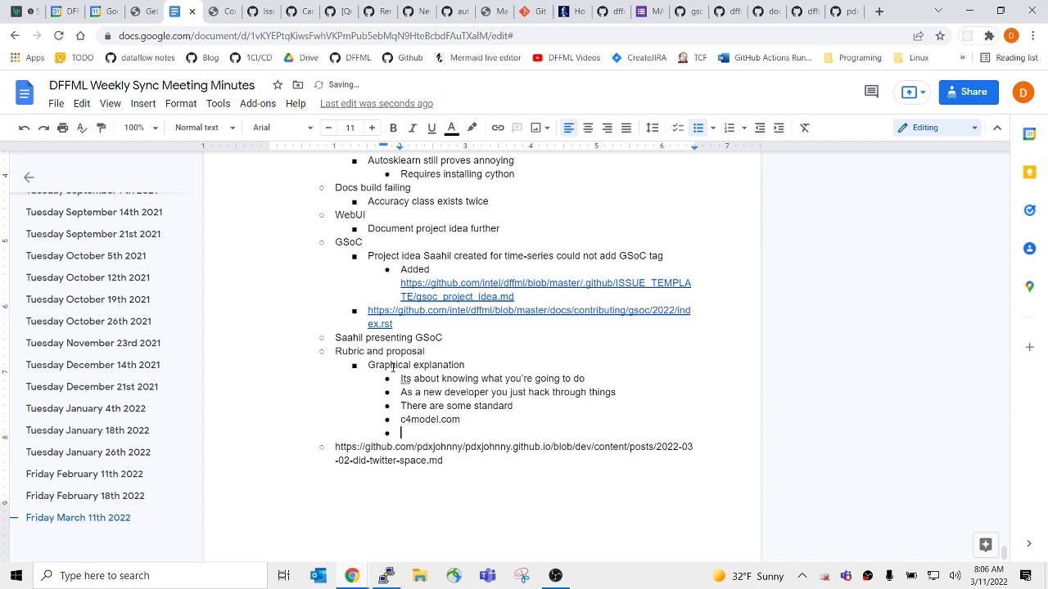
key(Up)
key(Up)
key(Up)
Accept the grammar fix changing 'Its' to 'It's' in the first Graphical explanation note.
click(402, 379)
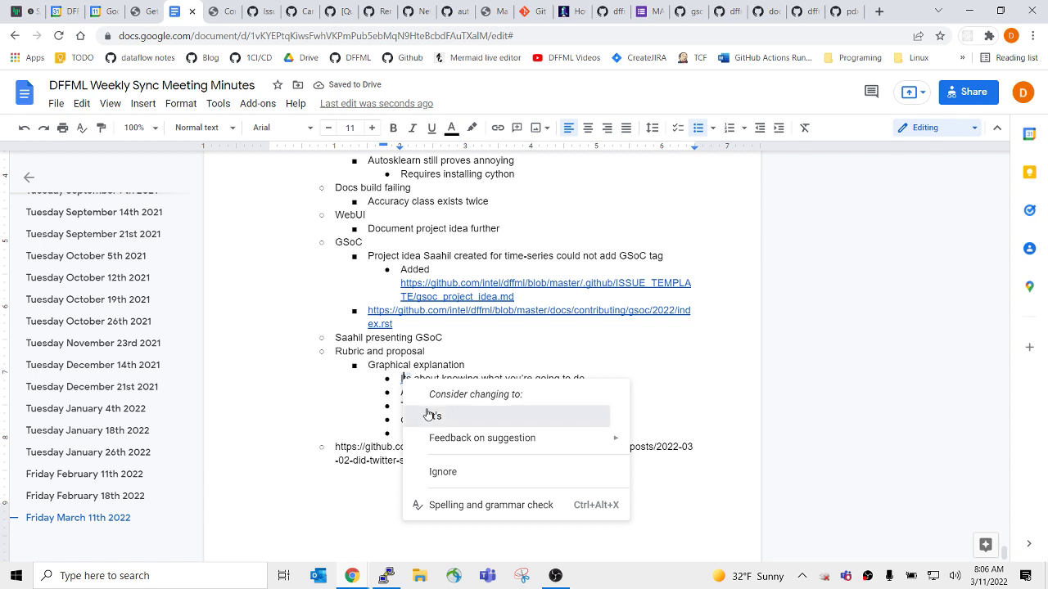
click(434, 416)
click(550, 368)
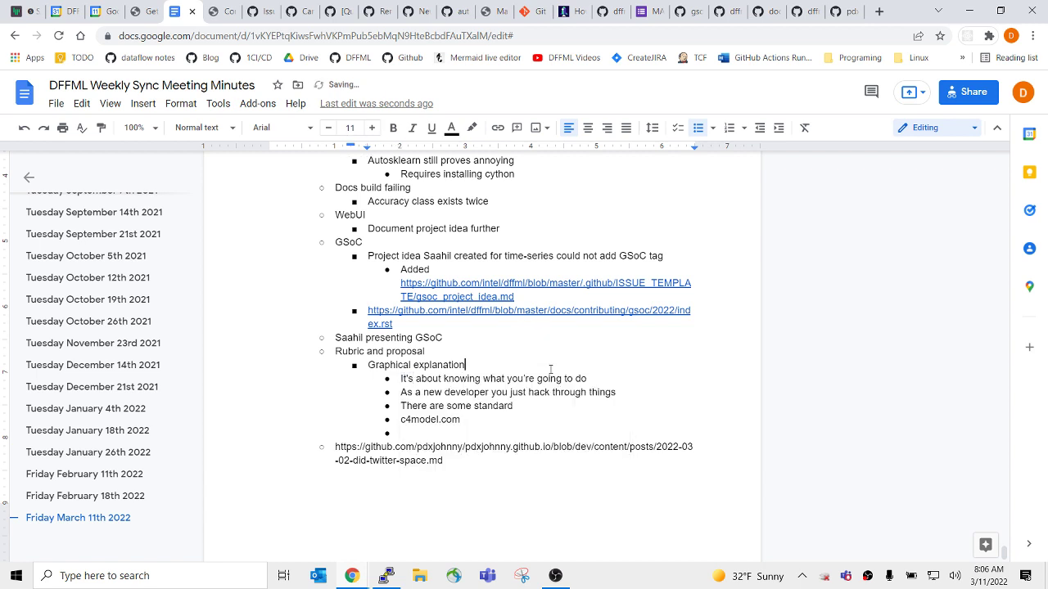
click(651, 380)
click(620, 405)
Insert an empty item above the DIDs blog link and indent the link one level deeper.
key(Down)
key(Down)
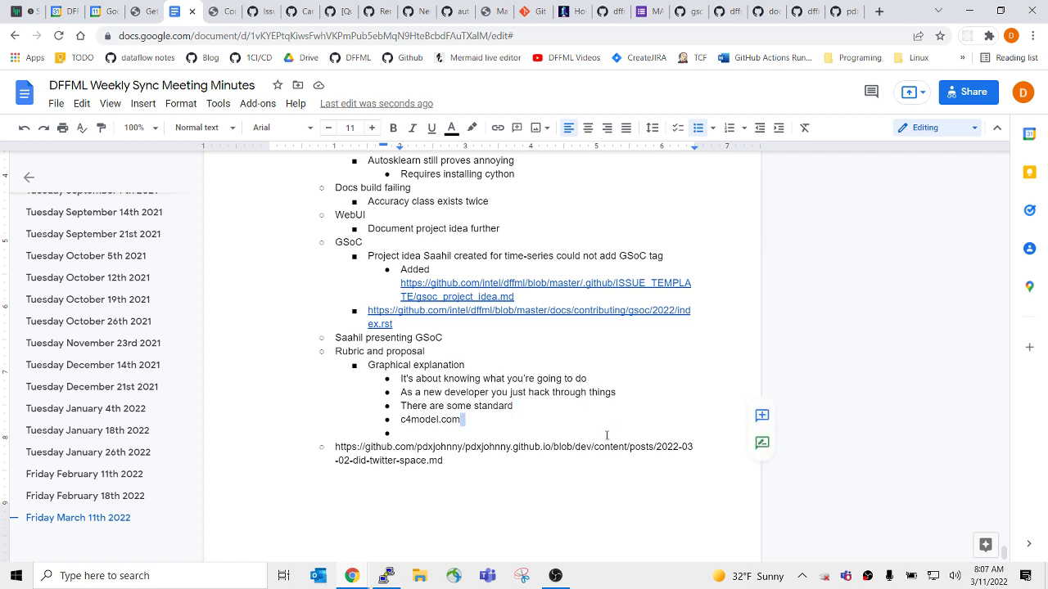
key(Down)
key(Down)
key(End)
key(Return)
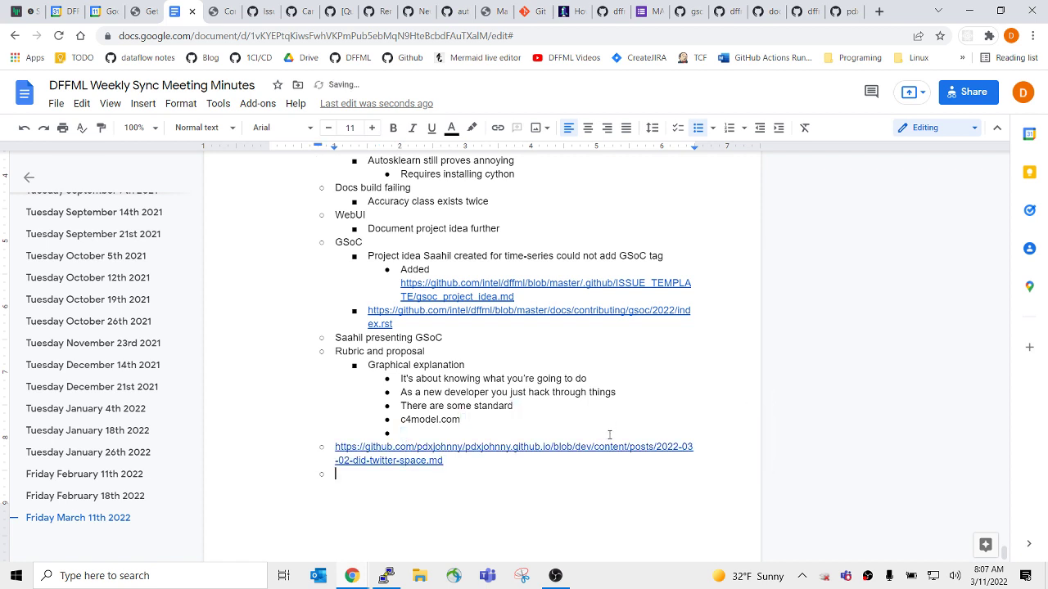
key(Up)
key(Up)
key(Return)
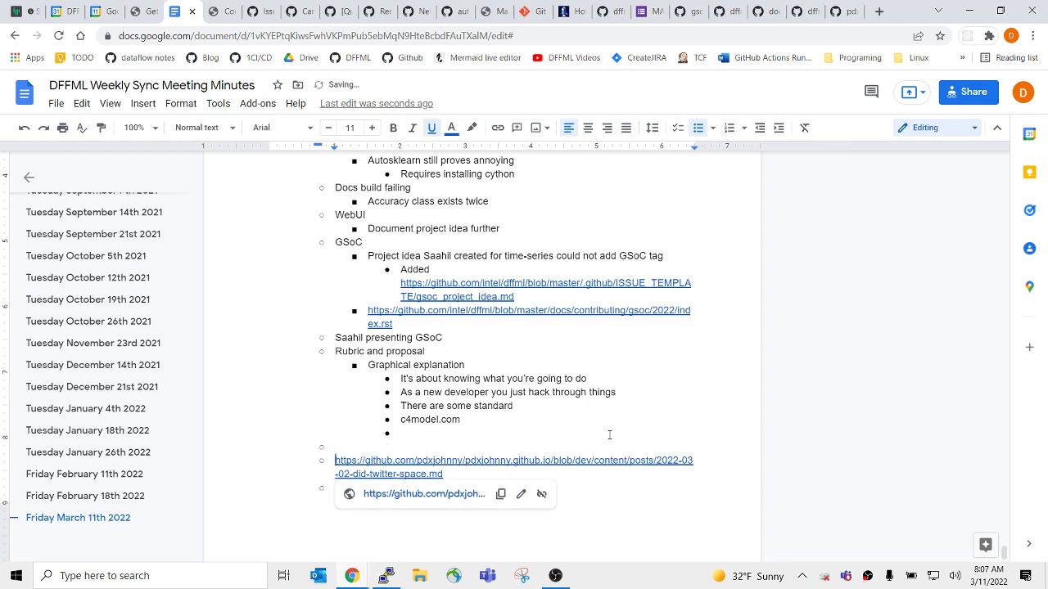
key(Tab)
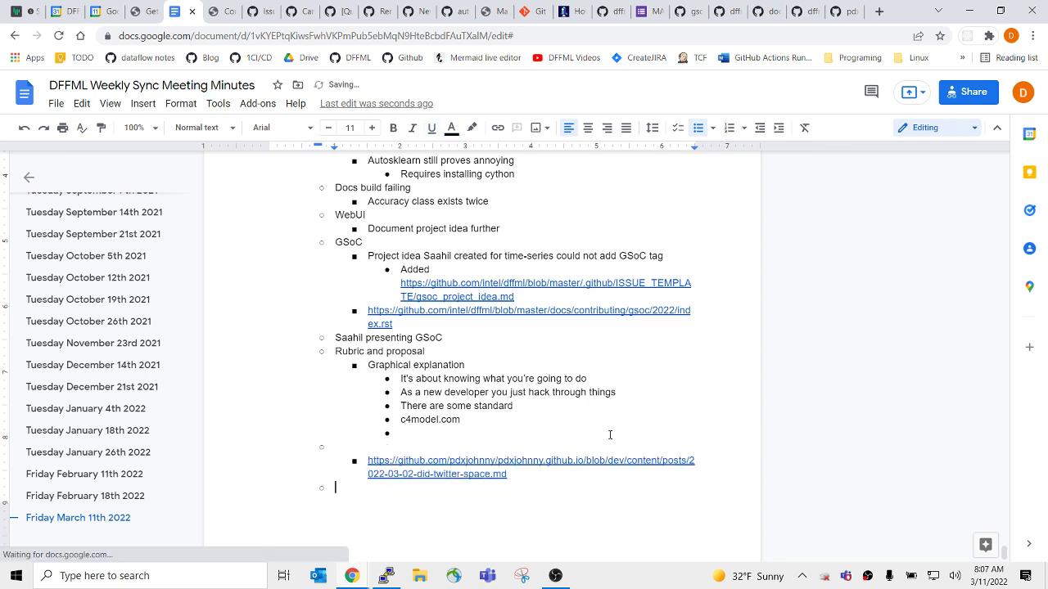
key(Down)
key(BackSpace)
key(BackSpace)
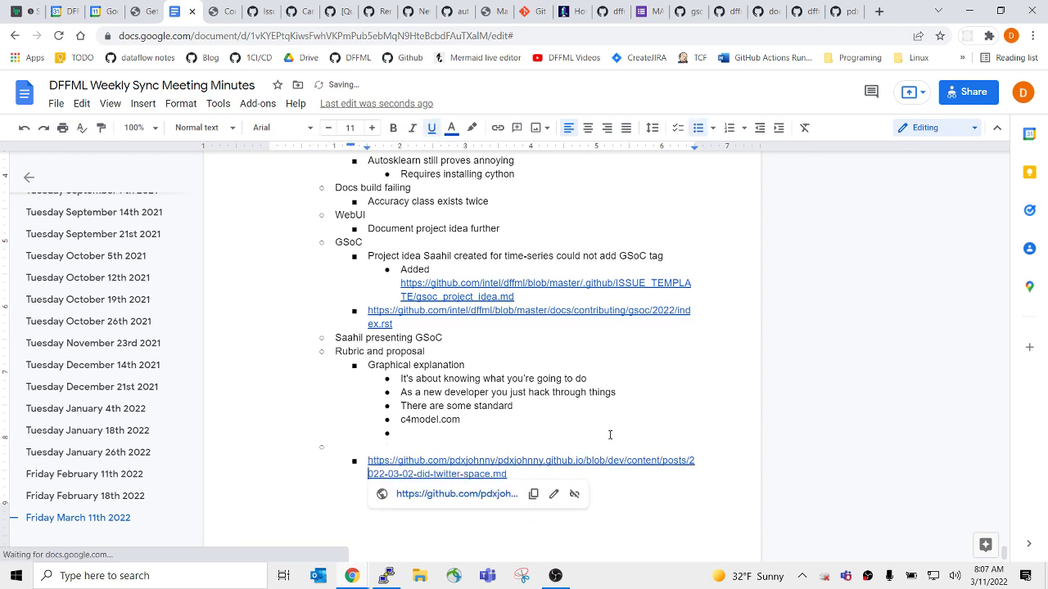
key(Up)
key(Up)
key(Up)
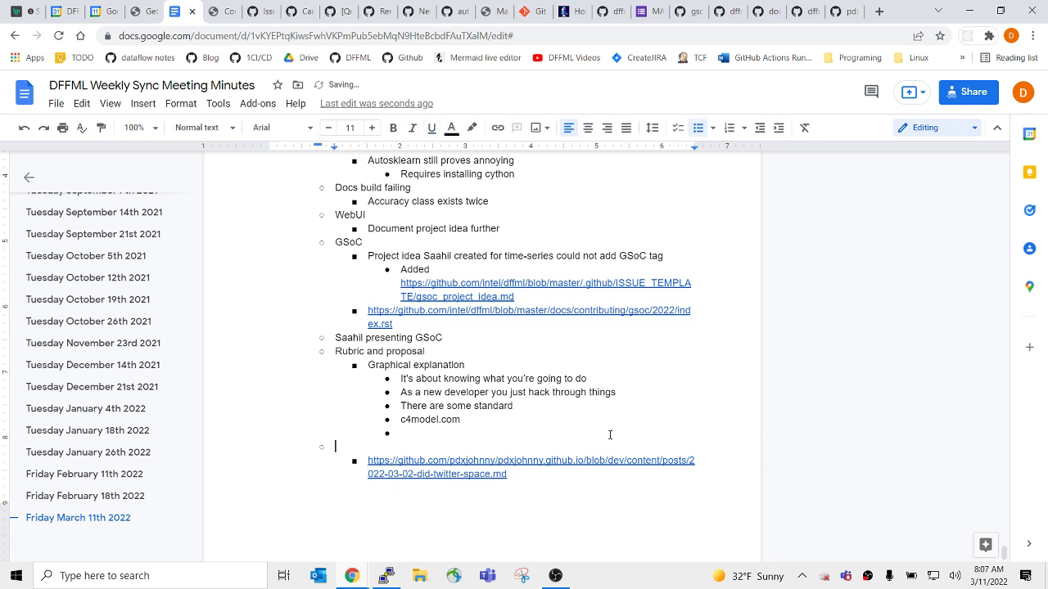
Write the note 'Ideally you write your function stubs and into a dataflow' under c4model.com.
text(Ideally you write you)
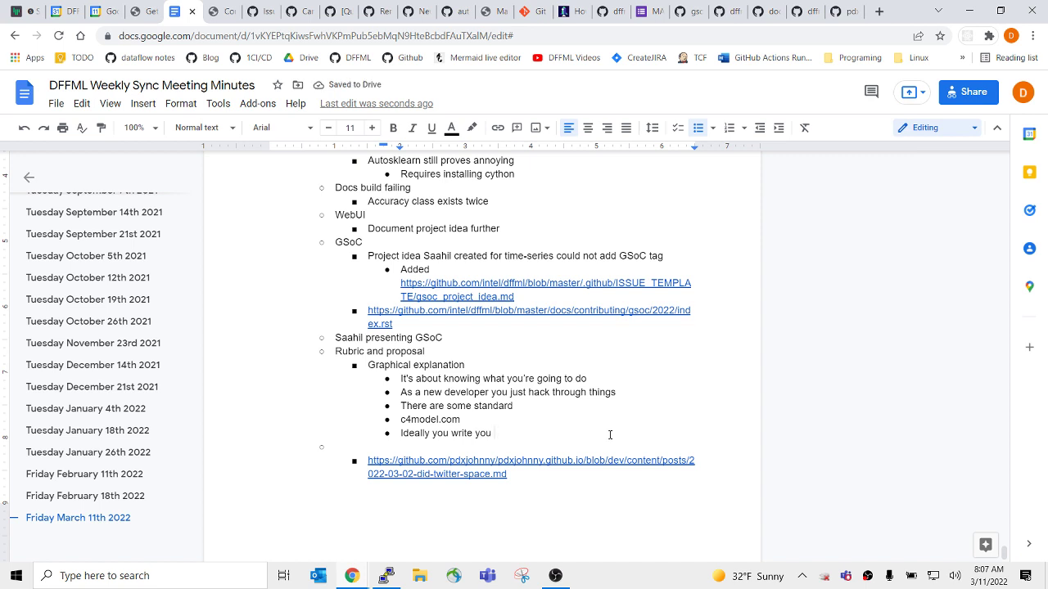
key(Down)
double_click(600, 449)
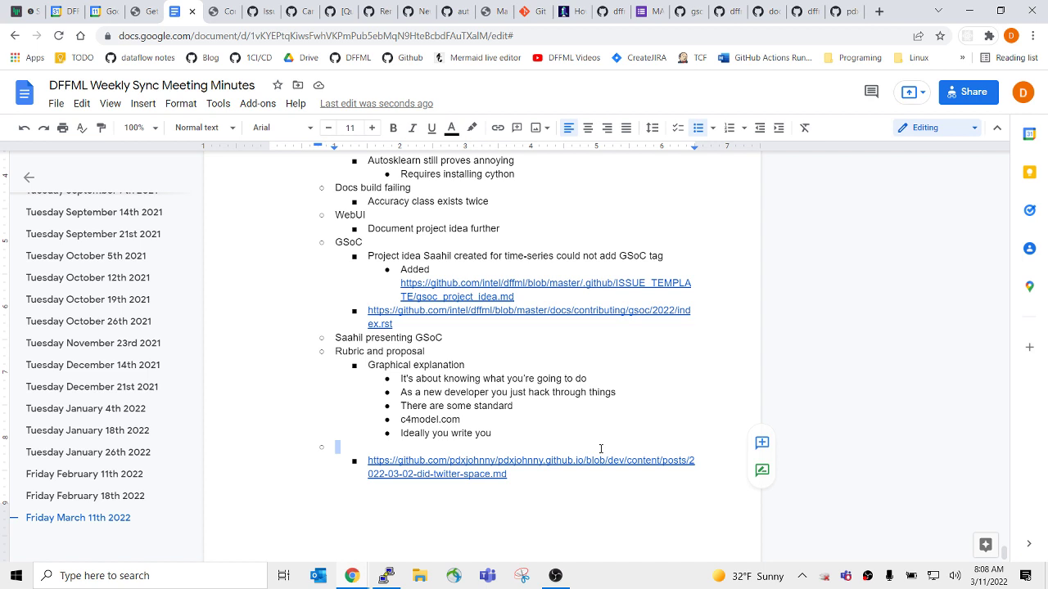
click(566, 447)
key(shift+Left)
key(alt+shift+Up)
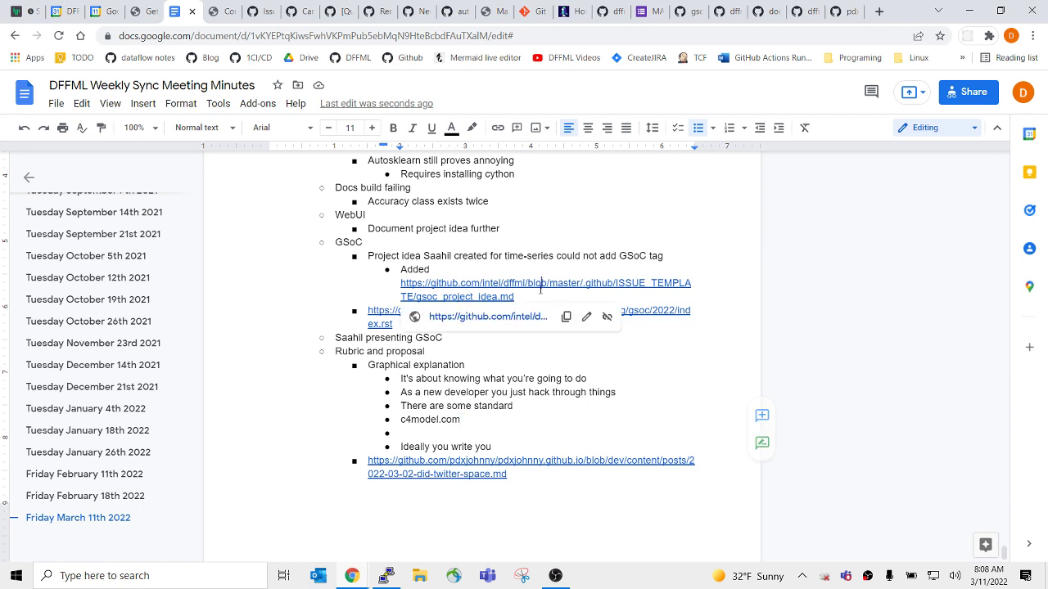
key(alt+shift+Down)
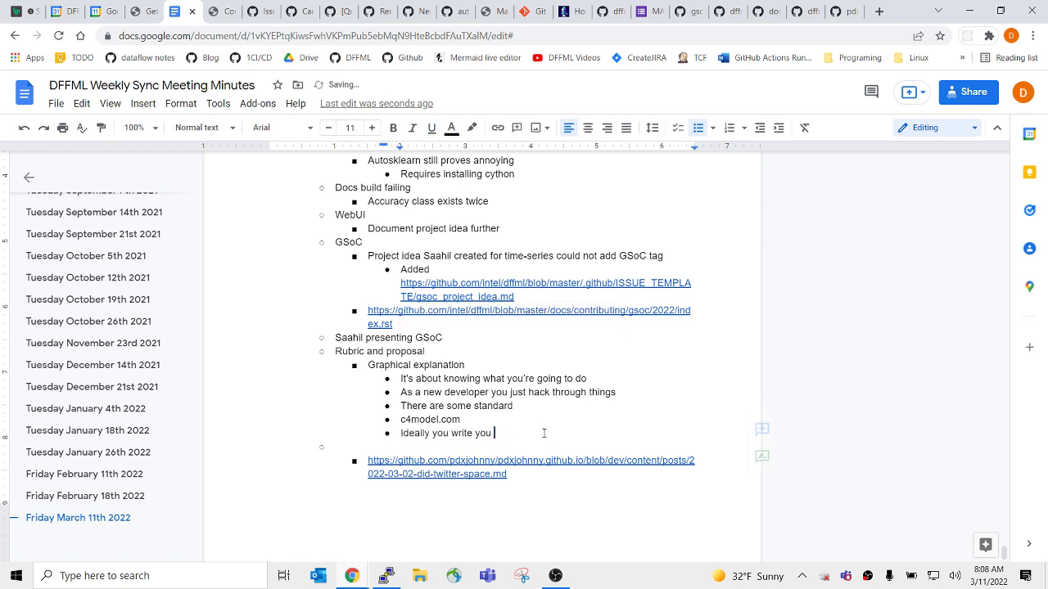
key(Down)
key(Up)
text(your function stubs and into )
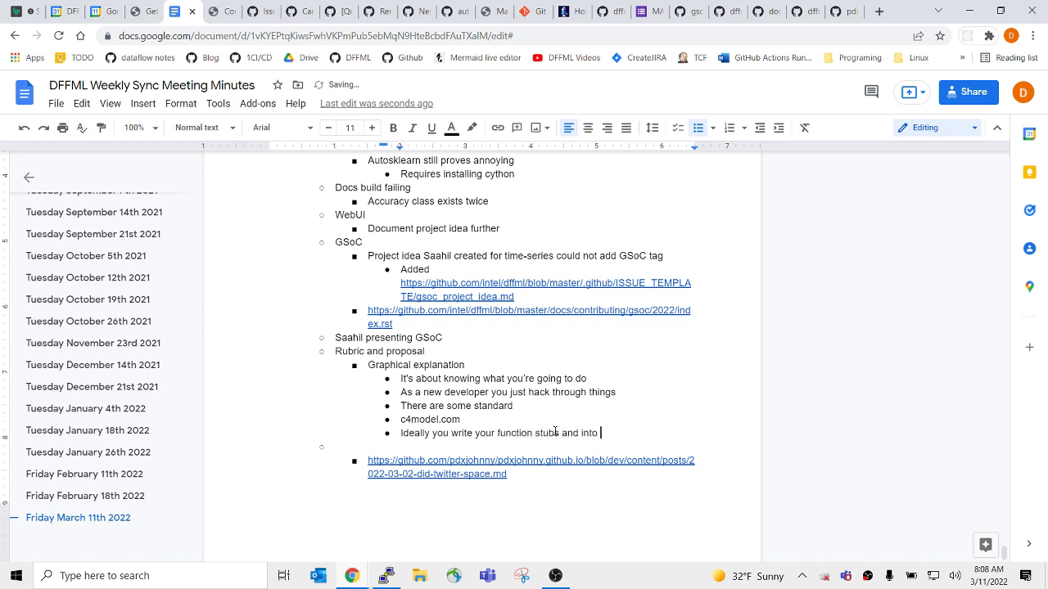
text(a dataflow)
key(Down)
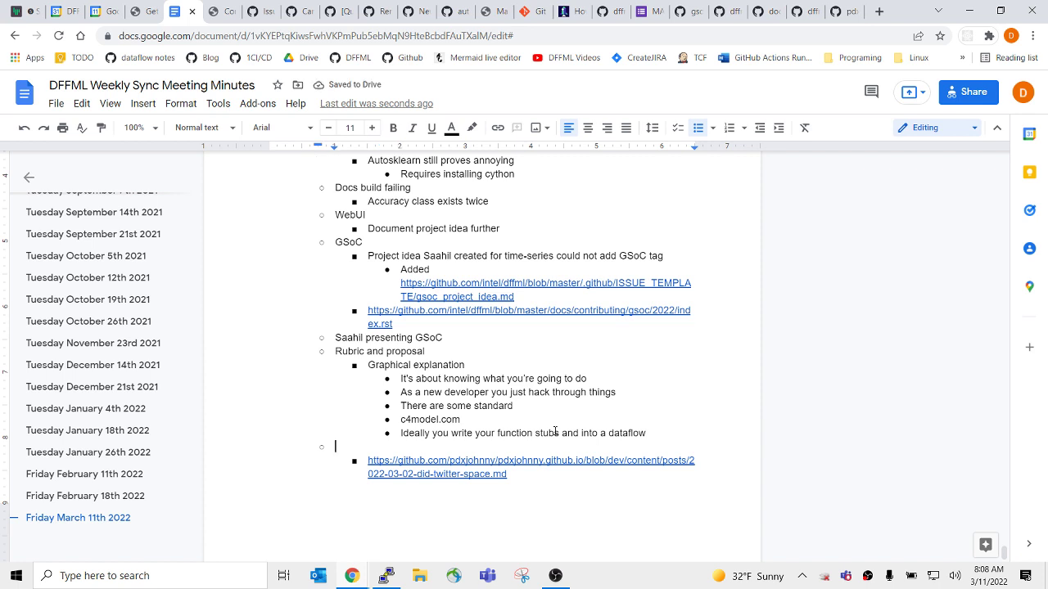
Title the blog link 'DIDs long term, maybe next summer' and add an 'Orchestrators' topic after it.
text(DIDs long term )
text( may)
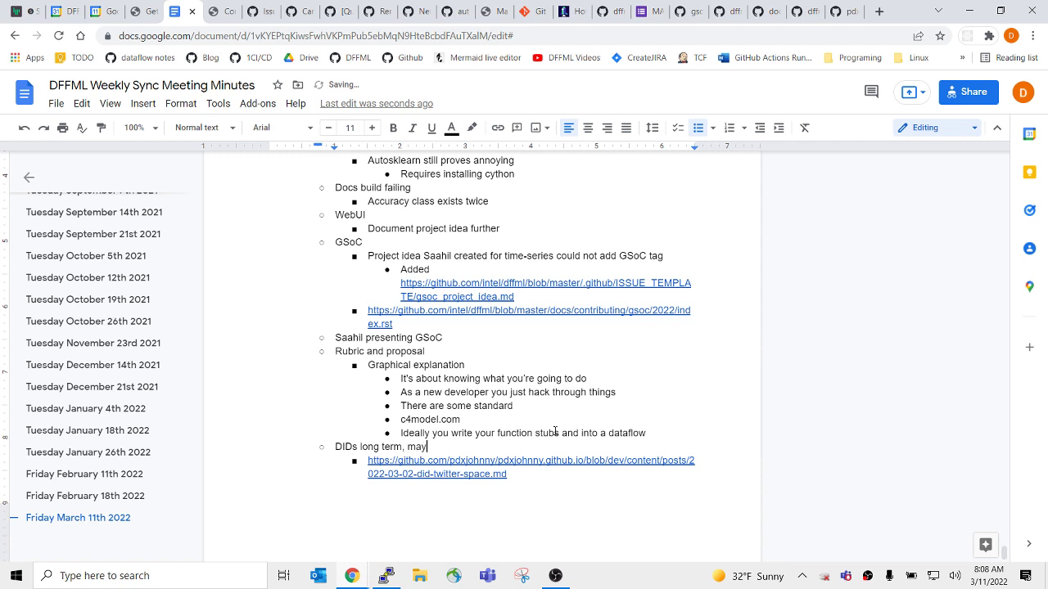
text(be next summer)
key(Down)
key(Down)
key(End)
key(Return)
key(shift+Tab)
text(Should se)
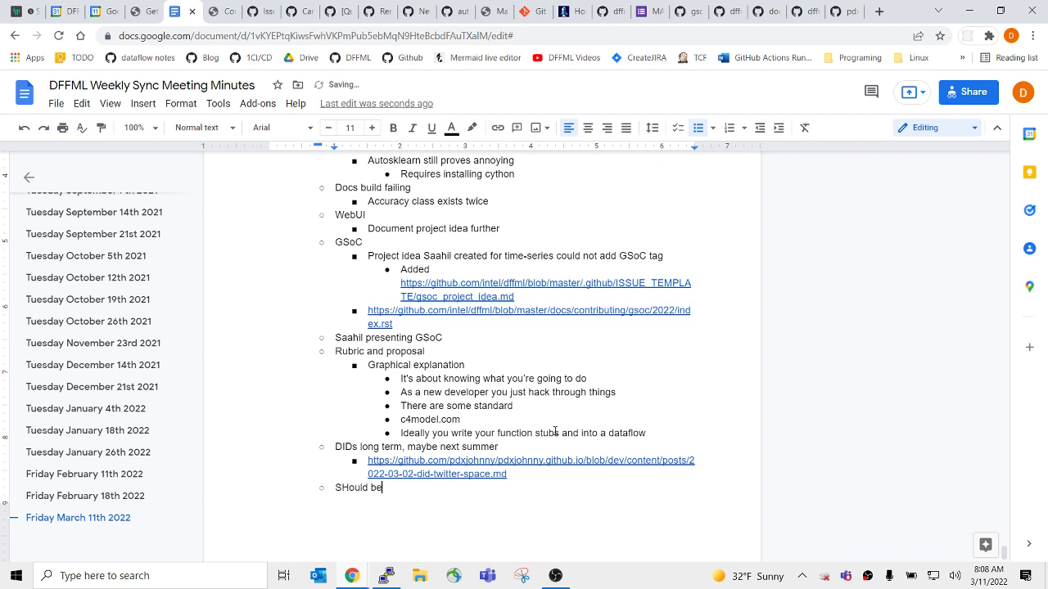
key(BackSpace)
key(BackSpace)
key(BackSpace)
key(BackSpace)
key(BackSpace)
key(BackSpace)
key(BackSpace)
key(BackSpace)
key(BackSpace)
text(Orchestrators)
Nest 'Dataflow into docker container' under Orchestrators, with 'Meeting recorder' beneath it.
key(Return)
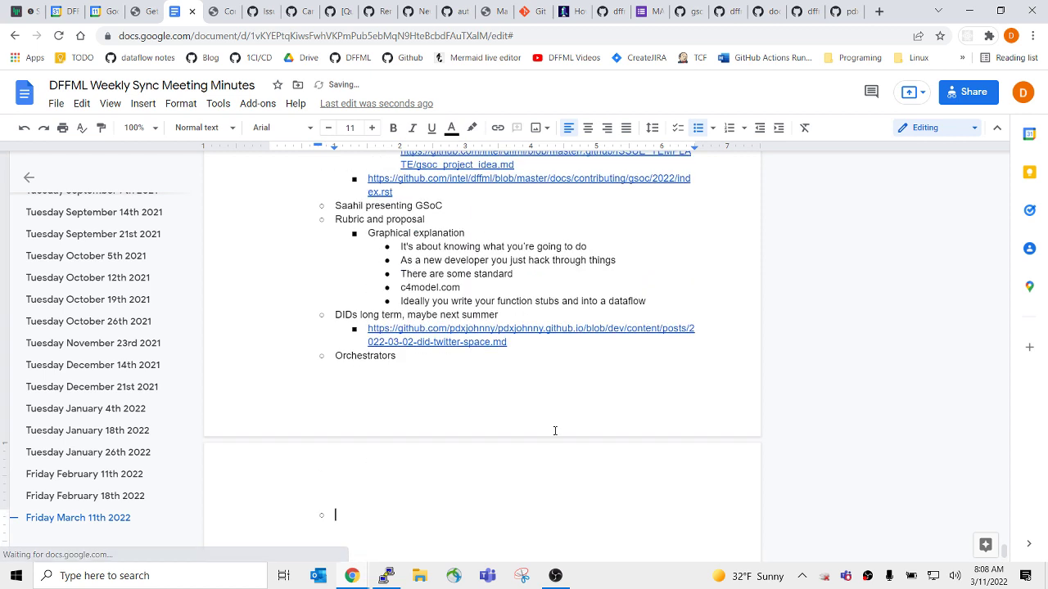
key(Tab)
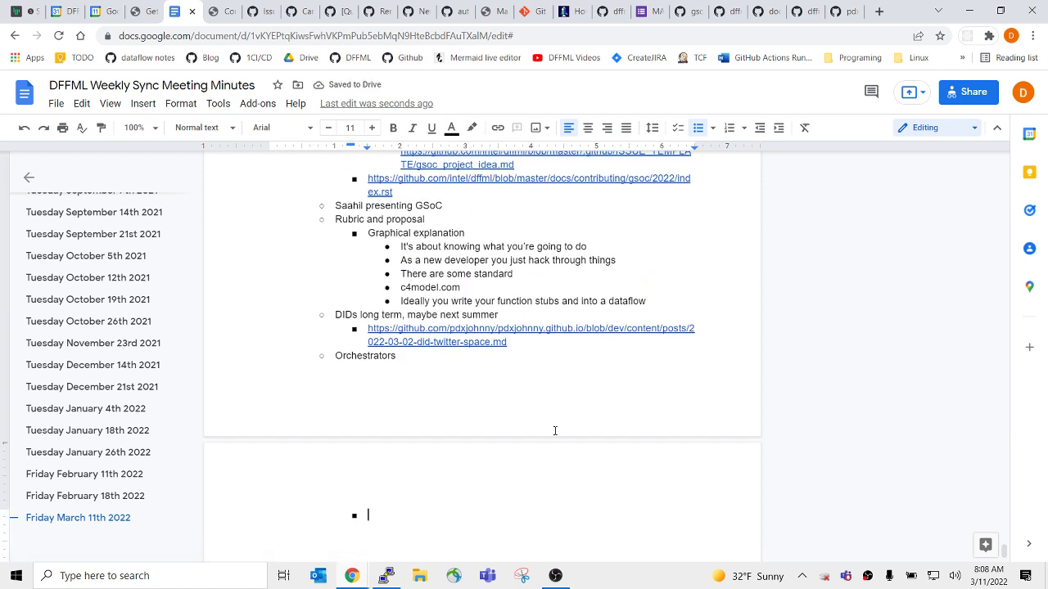
text(Dataflow into d)
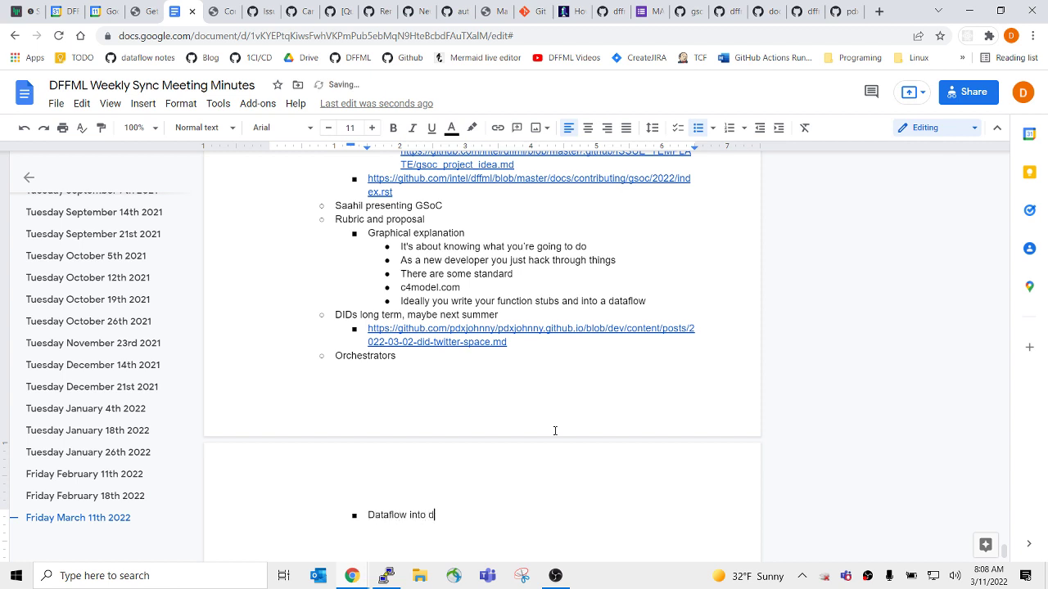
text(ocker container)
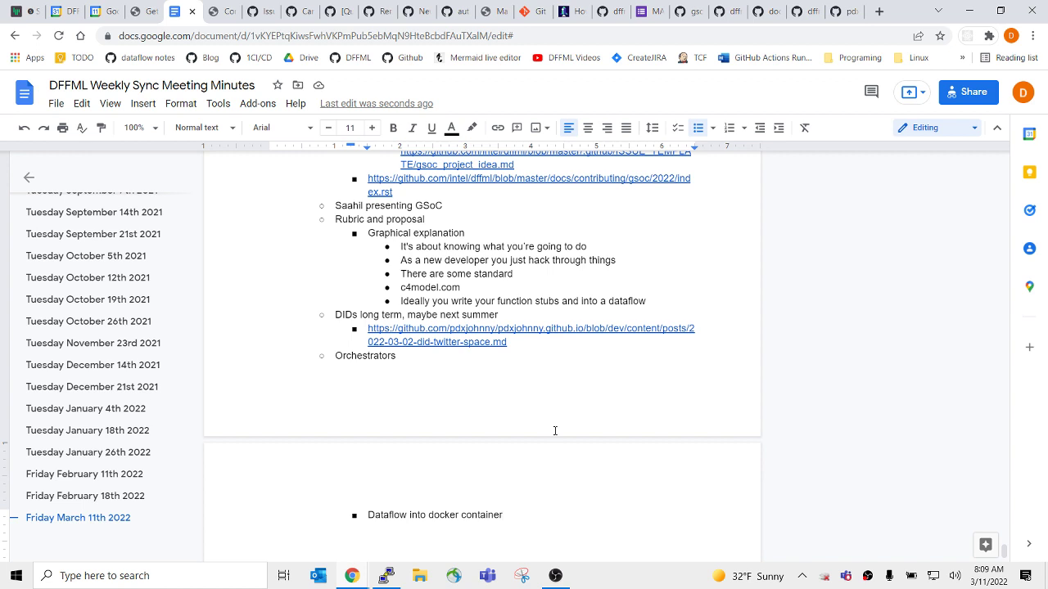
key(Return)
key(Tab)
text(Meeting recorder)
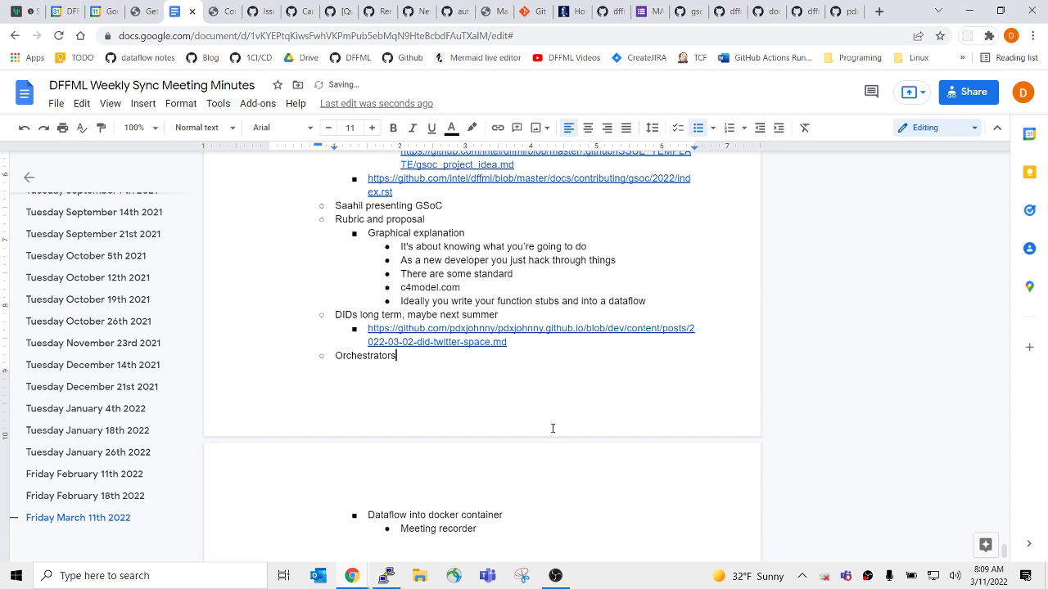
click(546, 483)
drag(479, 528, 480, 530)
Return the cursor to the Friday March 11th 2022 Agenda line, then bring up the Google Meet call.
click(506, 532)
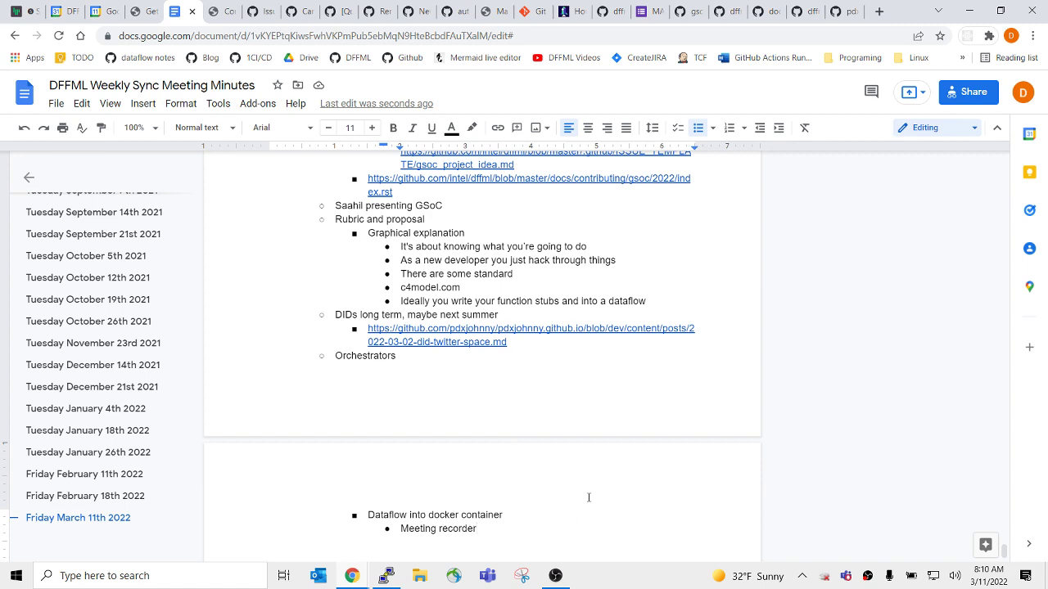
scroll(589, 497, up, 4)
click(482, 344)
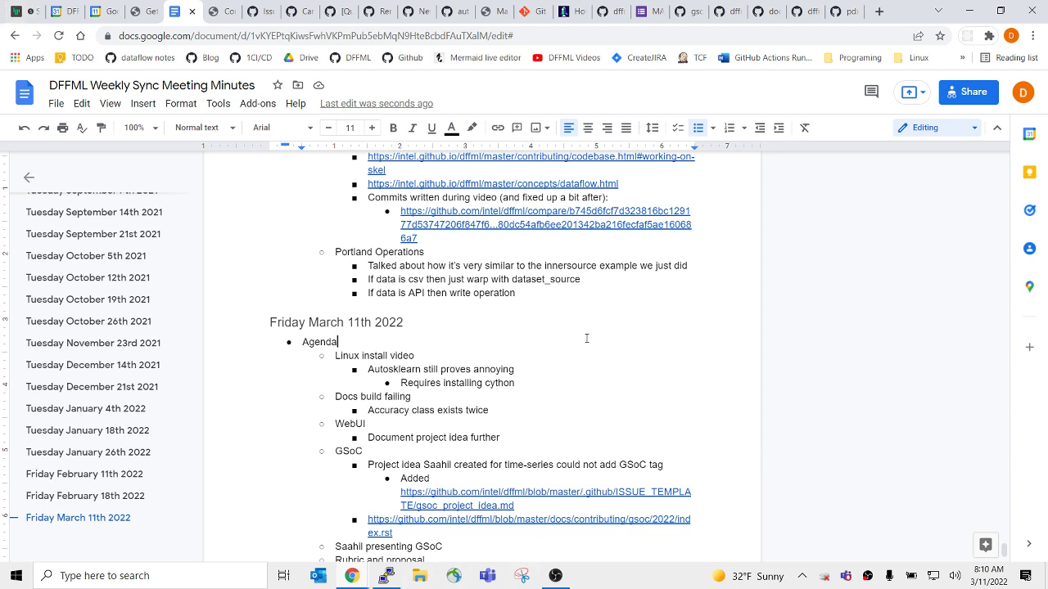
key(alt+Tab)
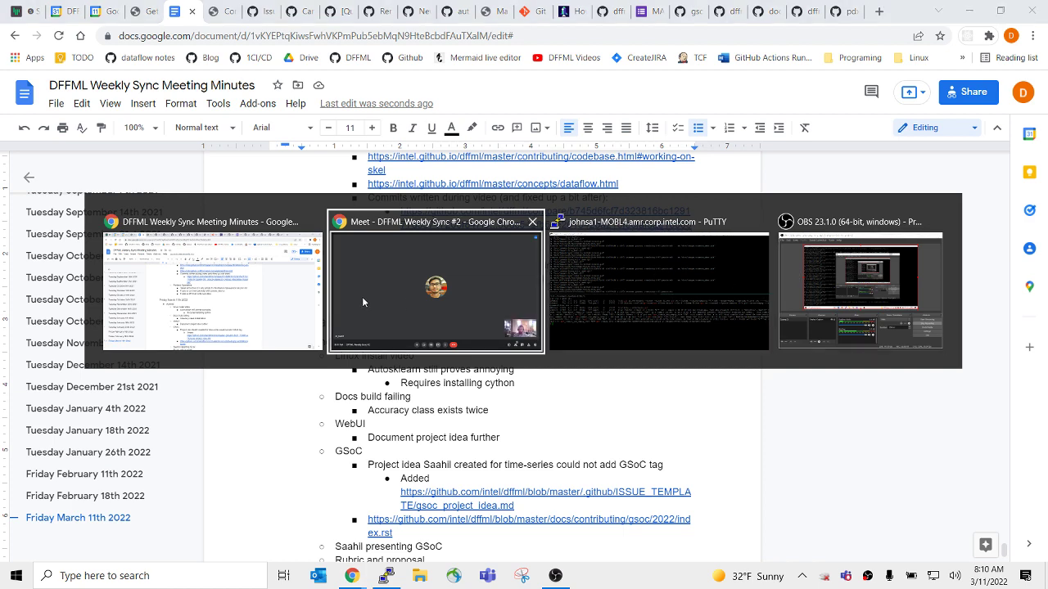